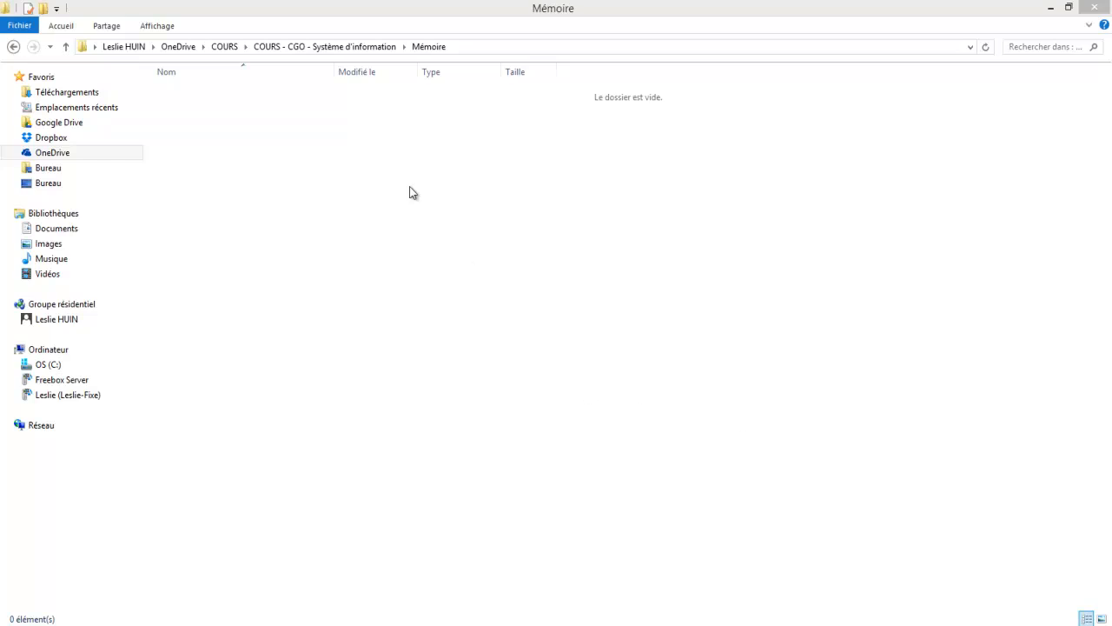
# Step: Create a new Word document named Mémoire in the Mémoire folder and open it
pyautogui.rightClick(365, 133)
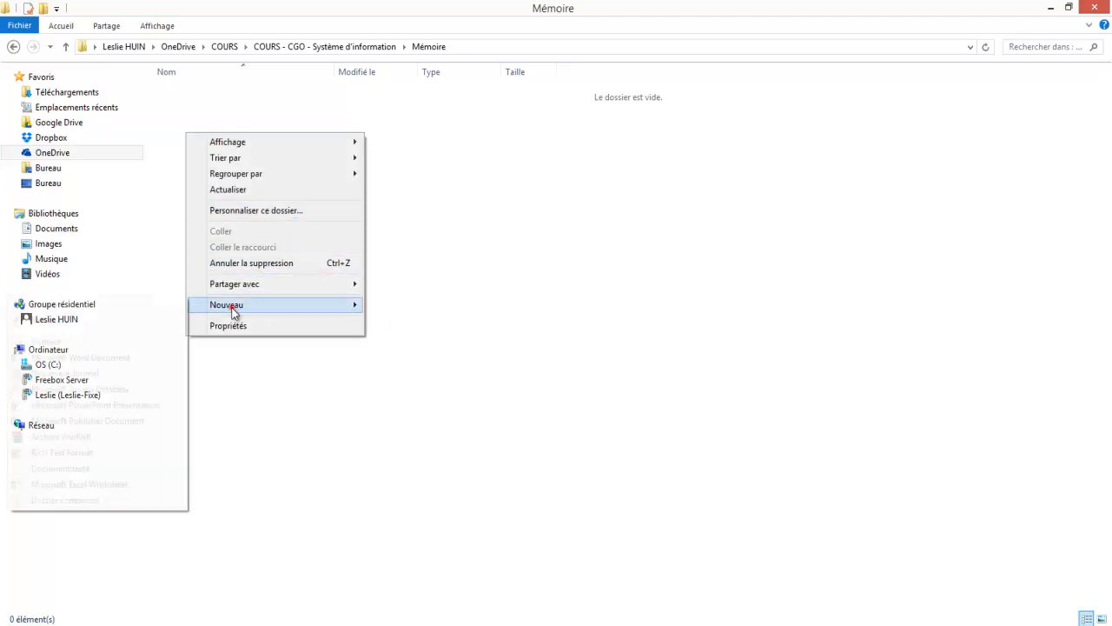
pyautogui.moveTo(234, 308)
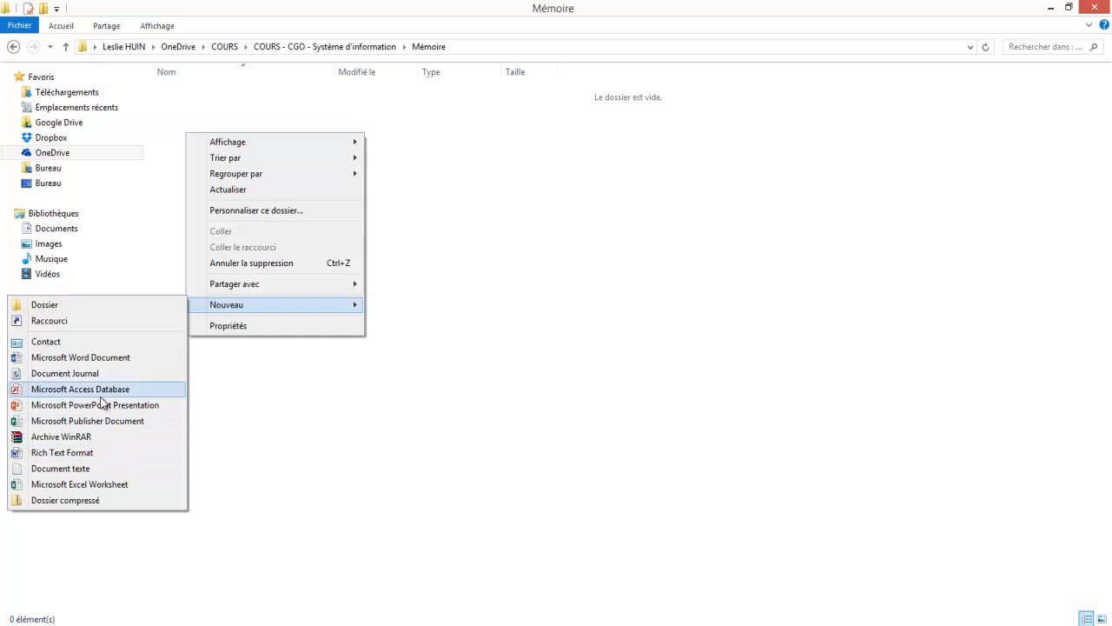
pyautogui.click(90, 359)
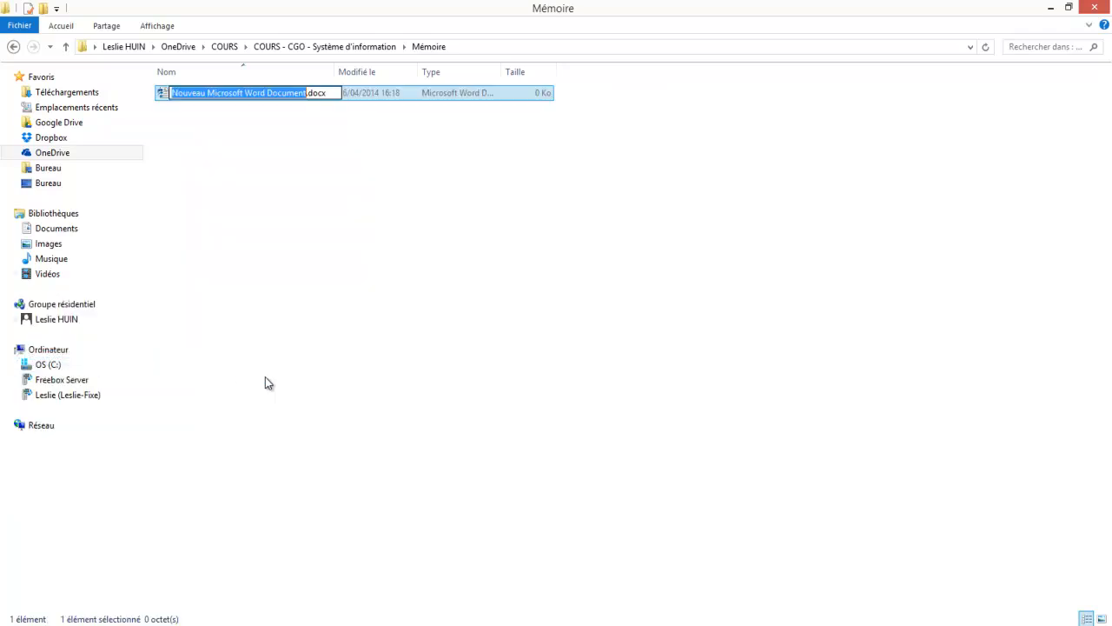
pyautogui.write('Mémoire')
pyautogui.press('Return')
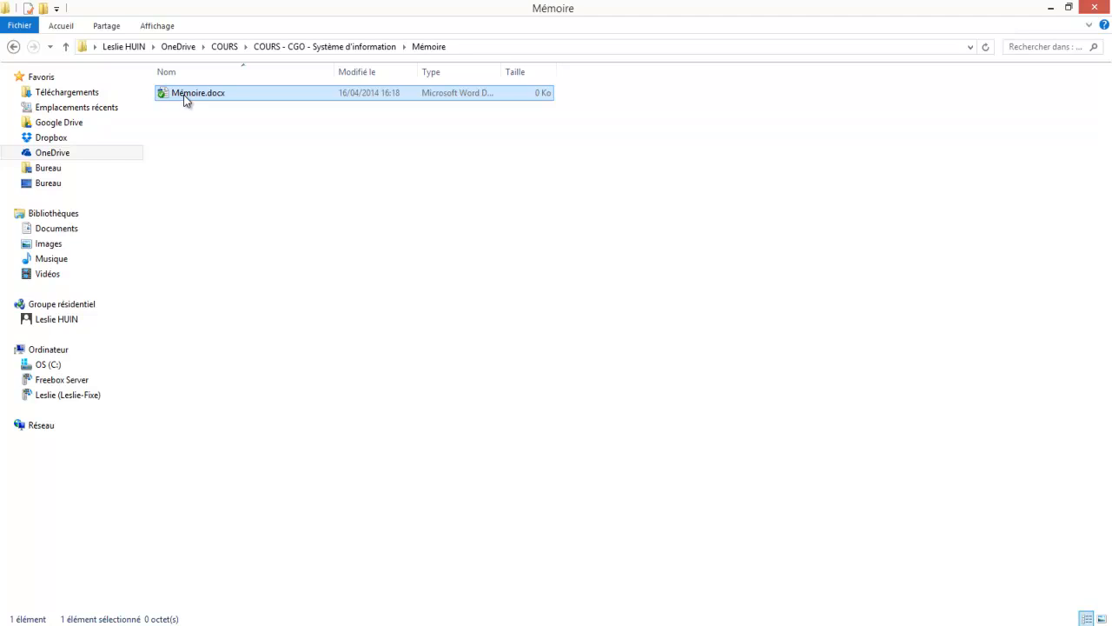
pyautogui.doubleClick(184, 96)
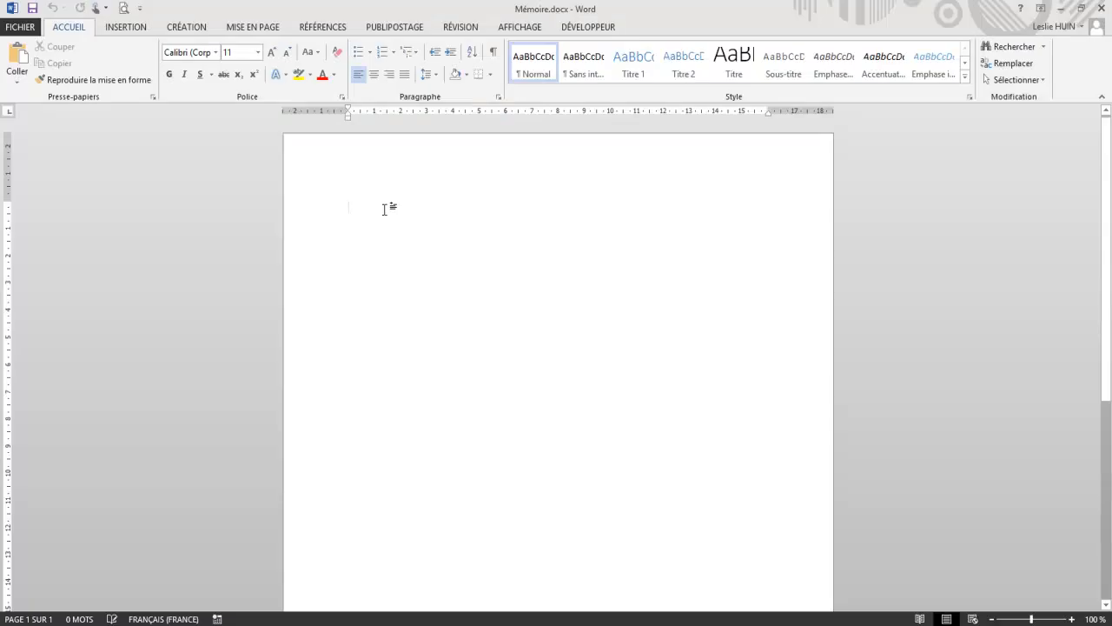
# Step: Set custom page margins of 2 cm at the top, bottom, left and right for the whole document
pyautogui.click(246, 30)
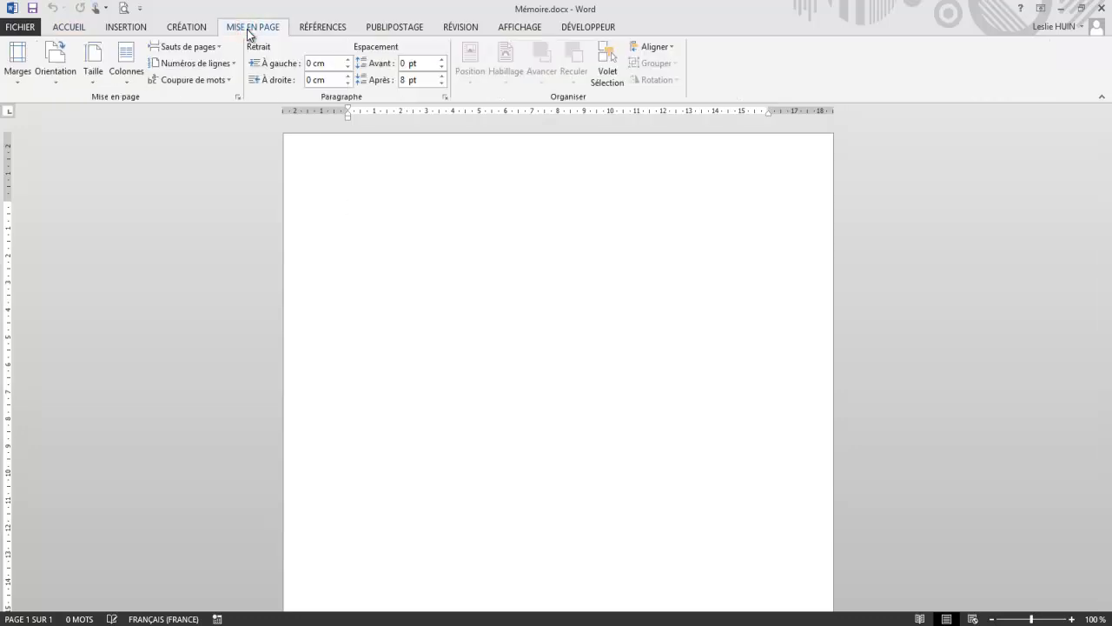
pyautogui.click(12, 82)
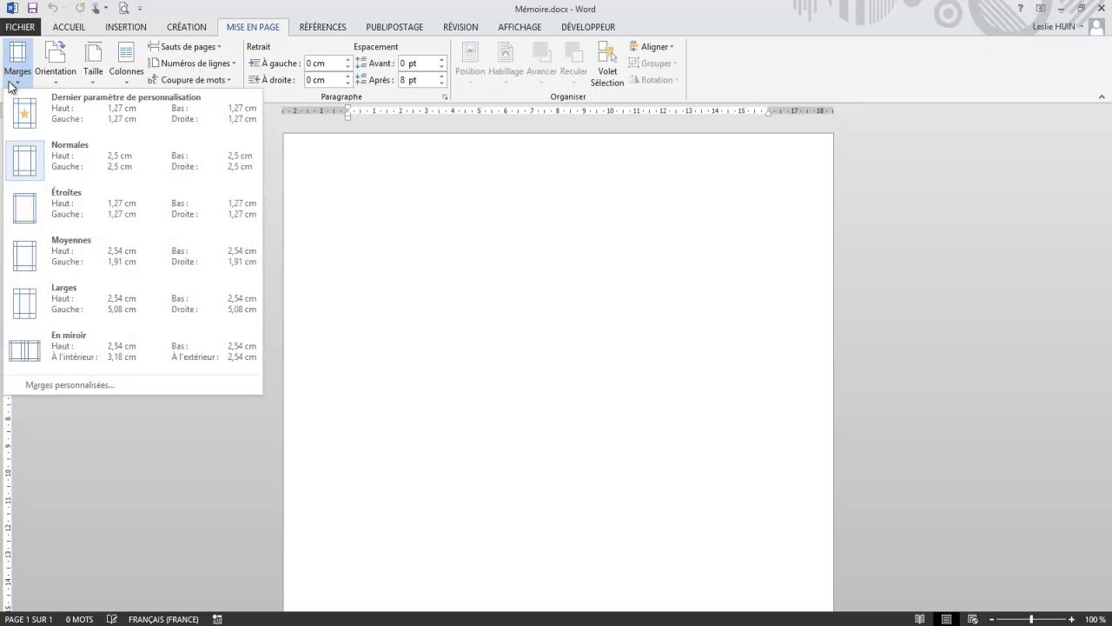
pyautogui.click(91, 385)
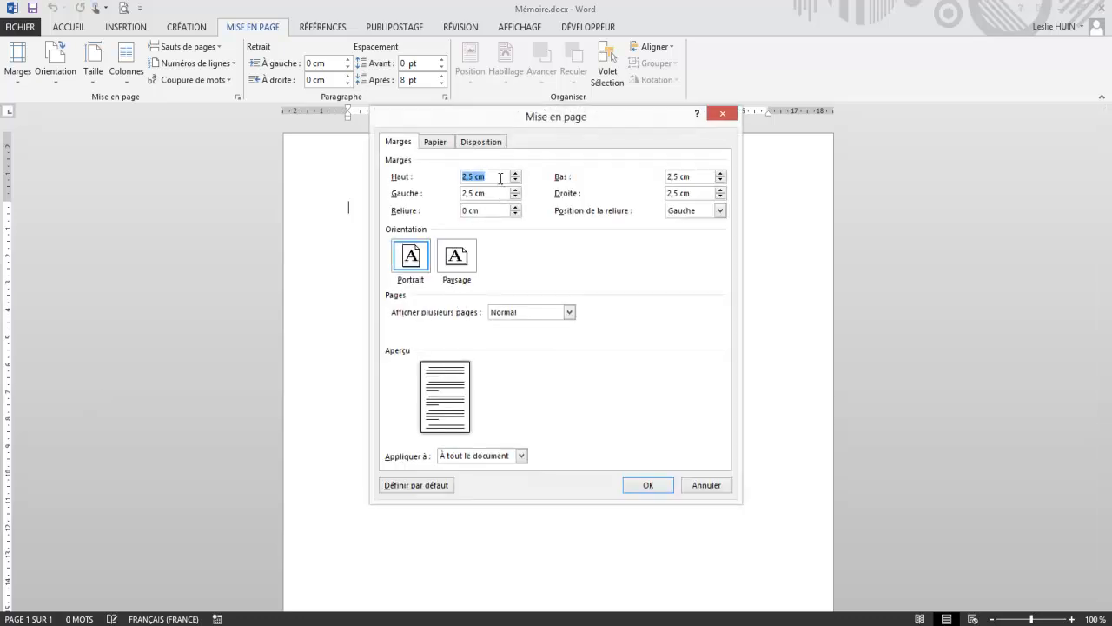
pyautogui.write('2')
pyautogui.press('Tab')
pyautogui.write('2')
pyautogui.press('Tab')
pyautogui.write('2')
pyautogui.press('Tab')
pyautogui.write('2')
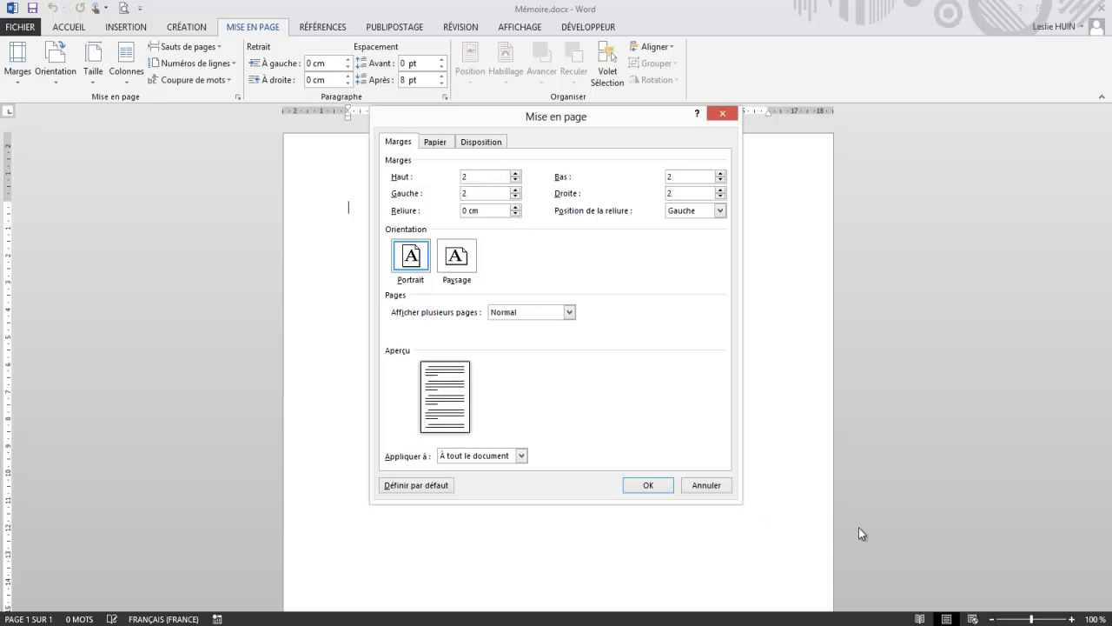
pyautogui.click(651, 486)
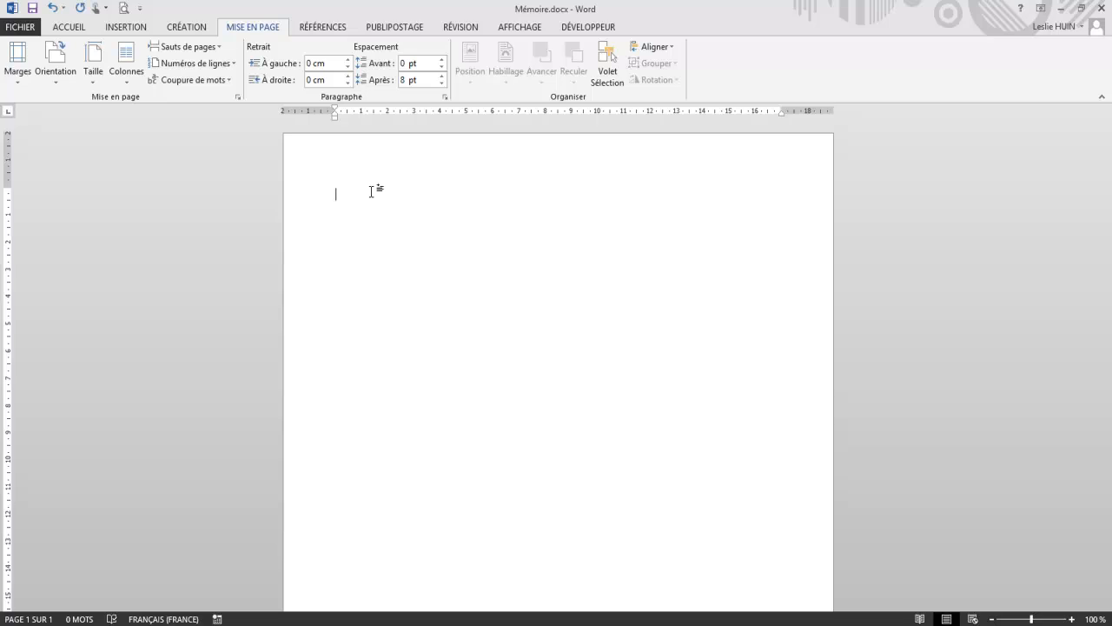
# Step: Write the first outline lines "Page de garde", "Sommaire" and "Introduction", separated by blank lines
pyautogui.write('Page de la')
pyautogui.press('BackSpace')
pyautogui.press('BackSpace')
pyautogui.write('garde')
pyautogui.press('Return')
pyautogui.press('Return')
pyautogui.write('Sommaire')
pyautogui.press('Return')
pyautogui.write('Introduction')
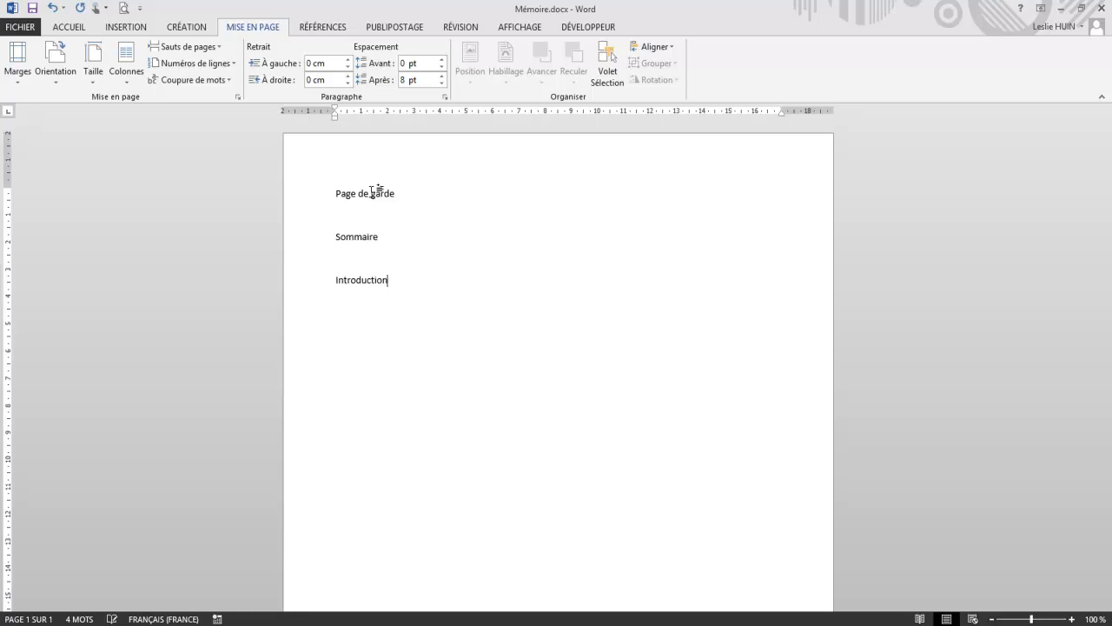
# Step: Add the outline lines "Contenu de votre mémoire" and "Conclusion" below the introduction, separated by blank lines
pyautogui.press('Return')
pyautogui.write('Contenu de votre mémoire')
pyautogui.press('Return')
pyautogui.write('Cons')
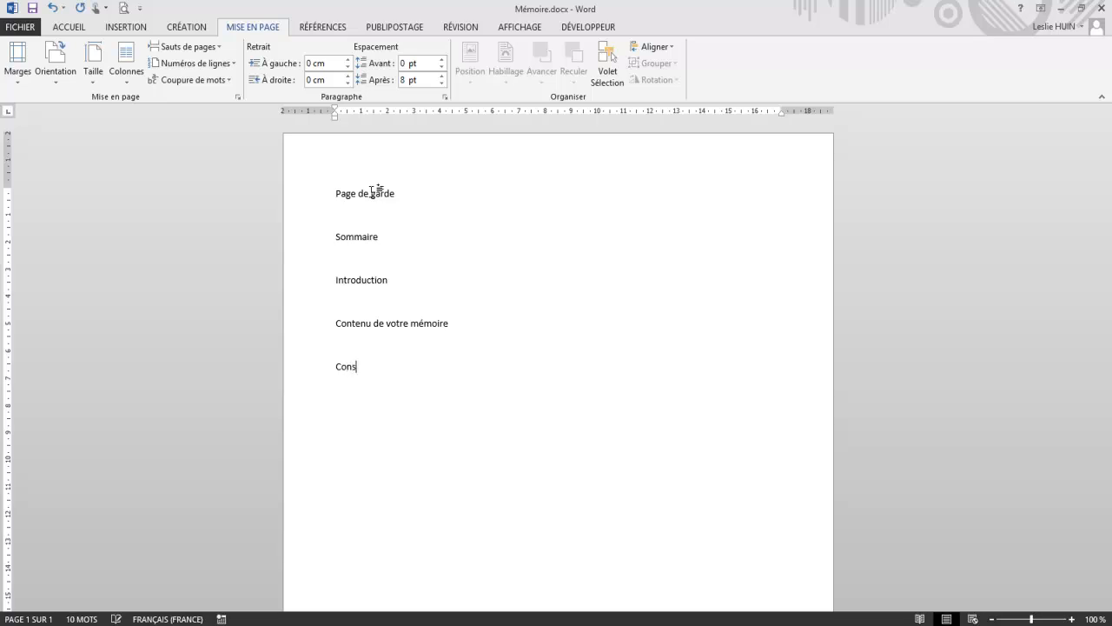
pyautogui.write('ilusion')
pyautogui.press('Return')
# Step: Insert a next-page section break directly before "Sommaire"
pyautogui.click(333, 238)
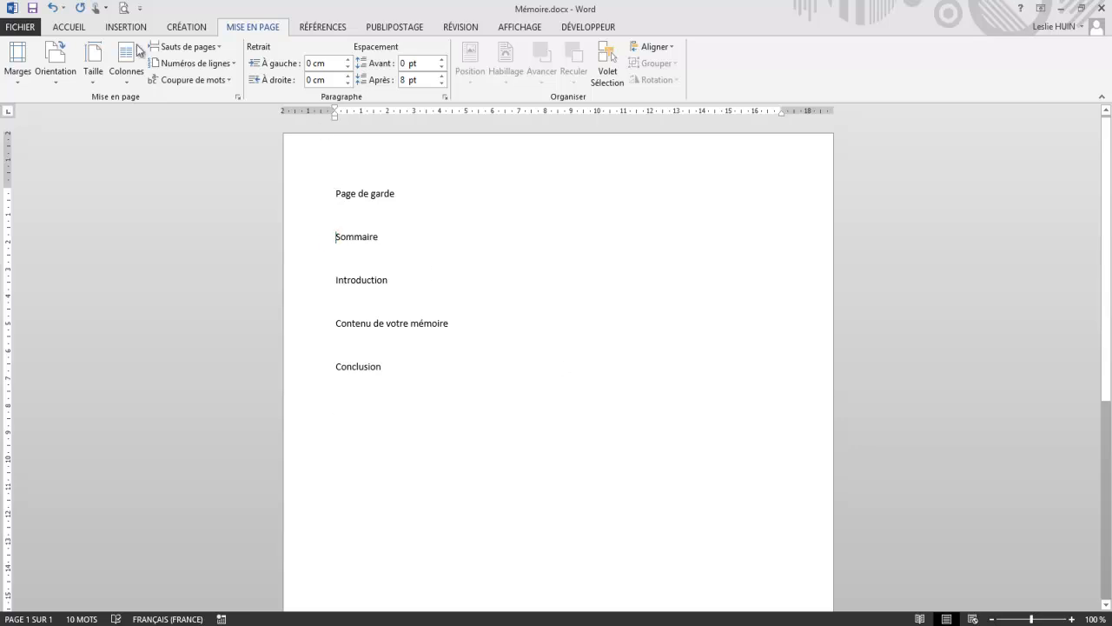
pyautogui.click(126, 27)
pyautogui.click(252, 29)
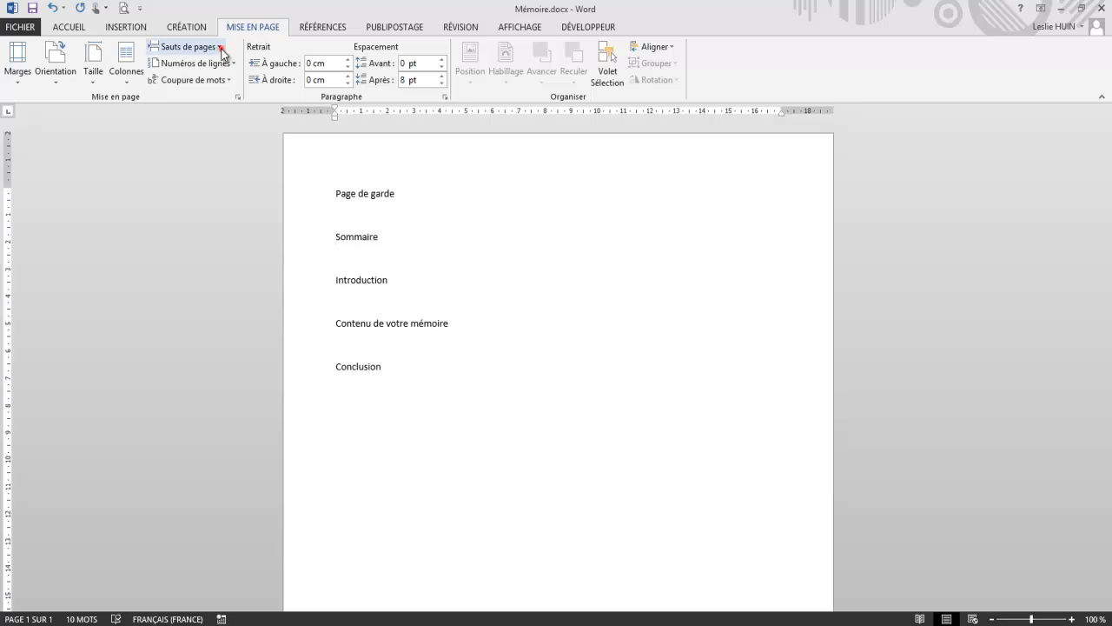
pyautogui.click(221, 49)
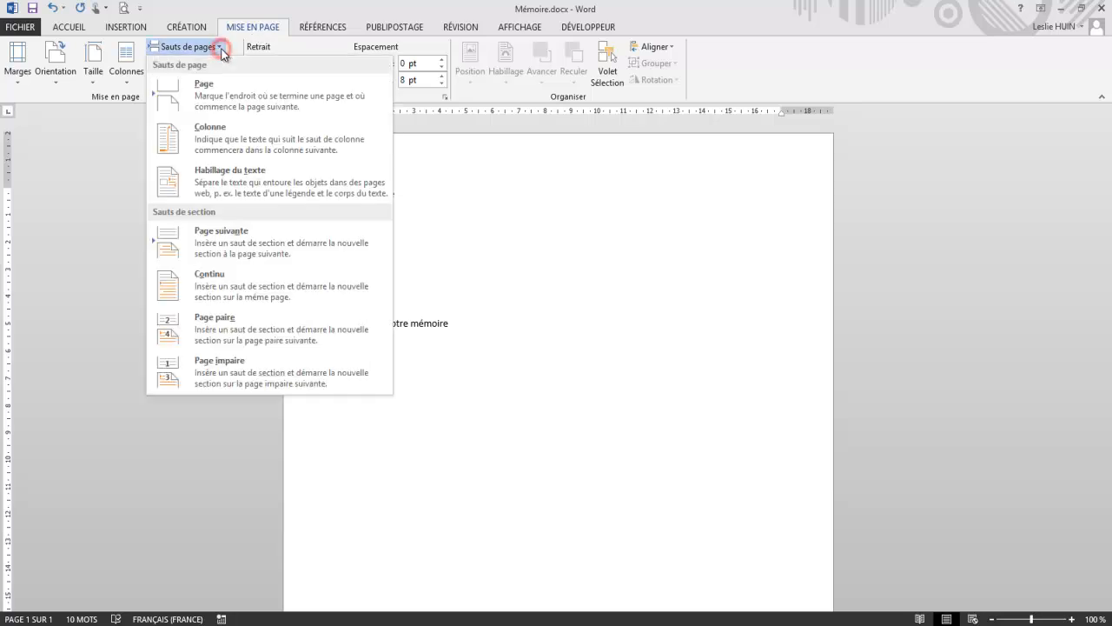
pyautogui.click(246, 247)
# Step: Insert a next-page section break directly before "Introduction"
pyautogui.scroll(-5, 355, 319)
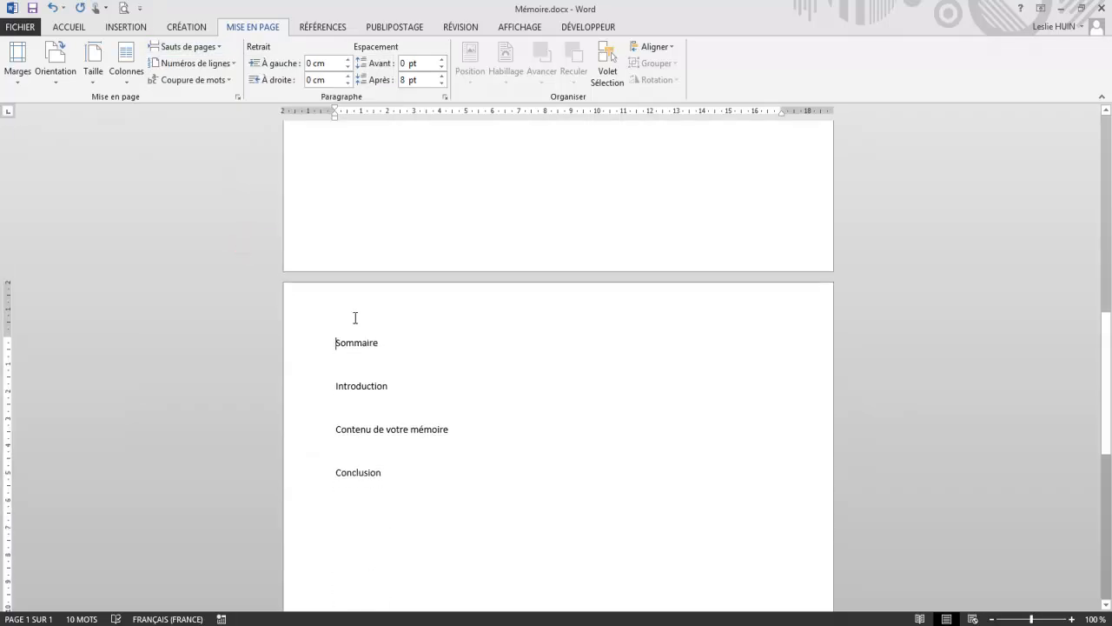
pyautogui.click(334, 318)
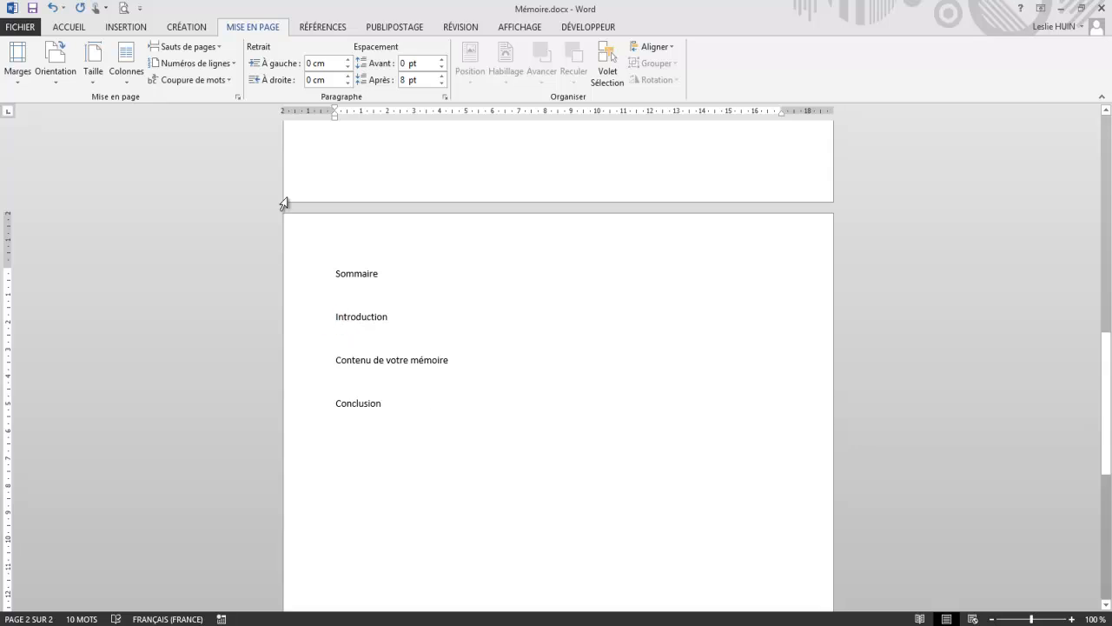
pyautogui.click(175, 48)
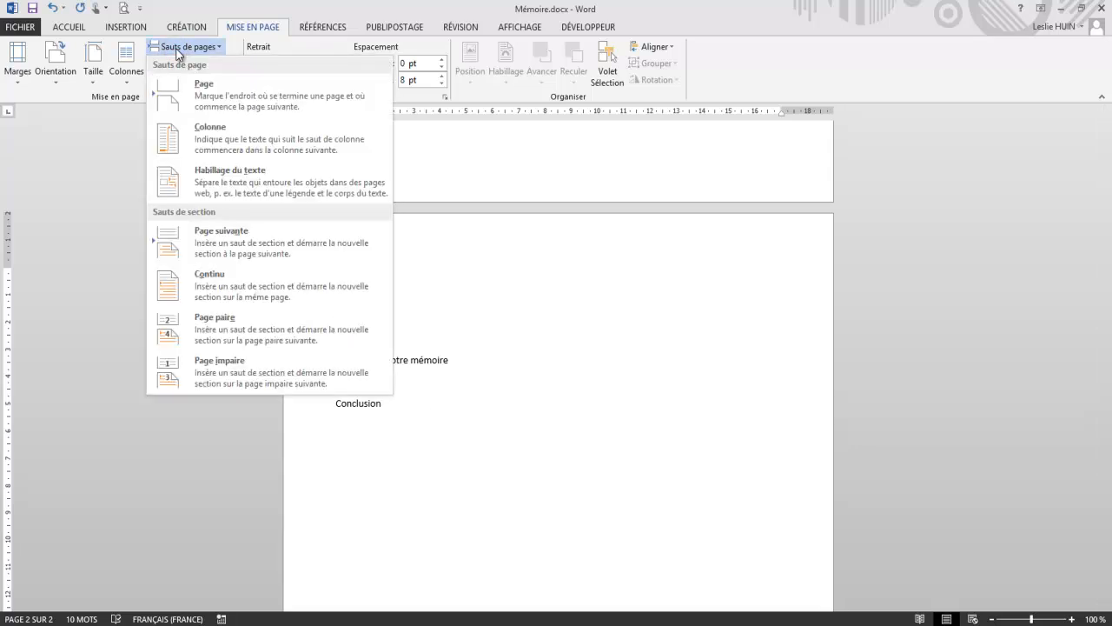
pyautogui.click(228, 240)
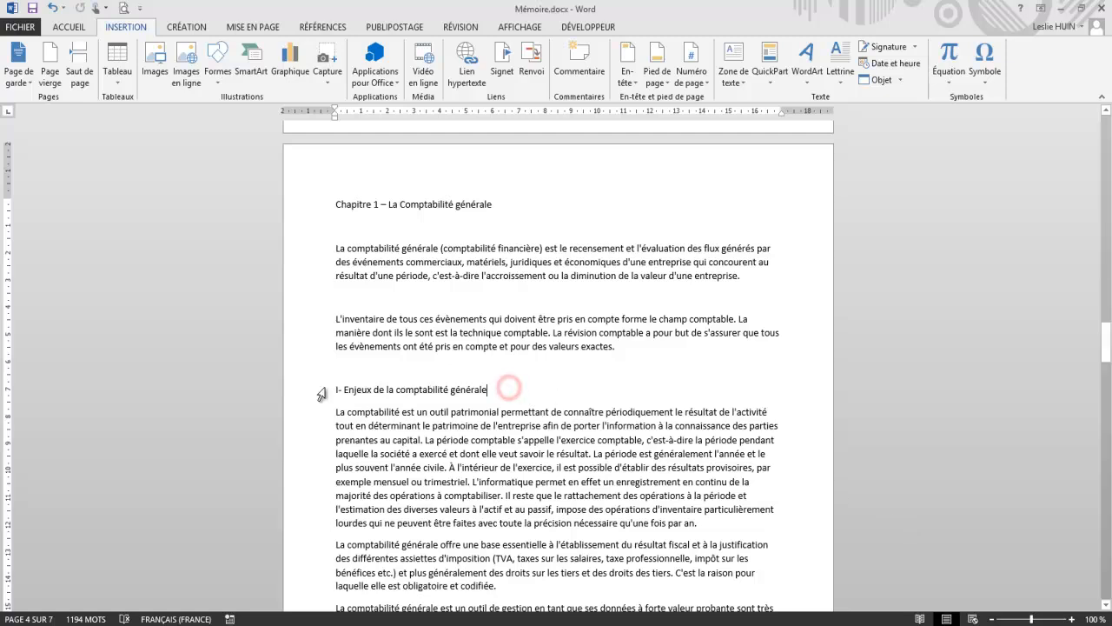
# Step: Review the heading levels and body text of the chapter on general accounting, from its numbered parts down to the indented subheadings
pyautogui.scroll(-4, 476, 443)
pyautogui.scroll(-12, 477, 443)
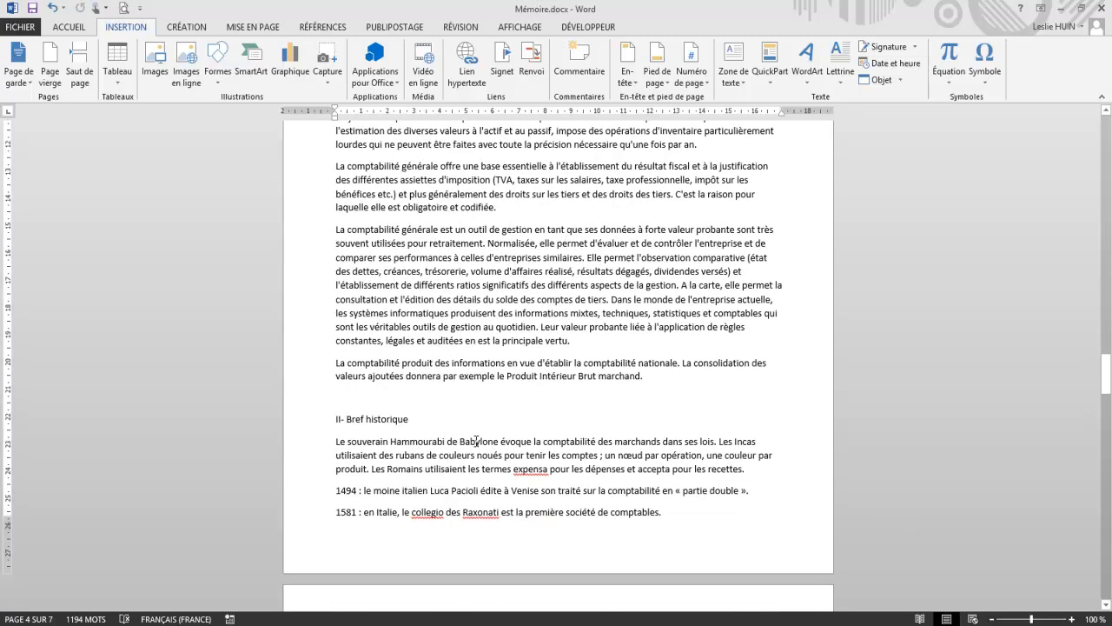
pyautogui.scroll(-3, 477, 441)
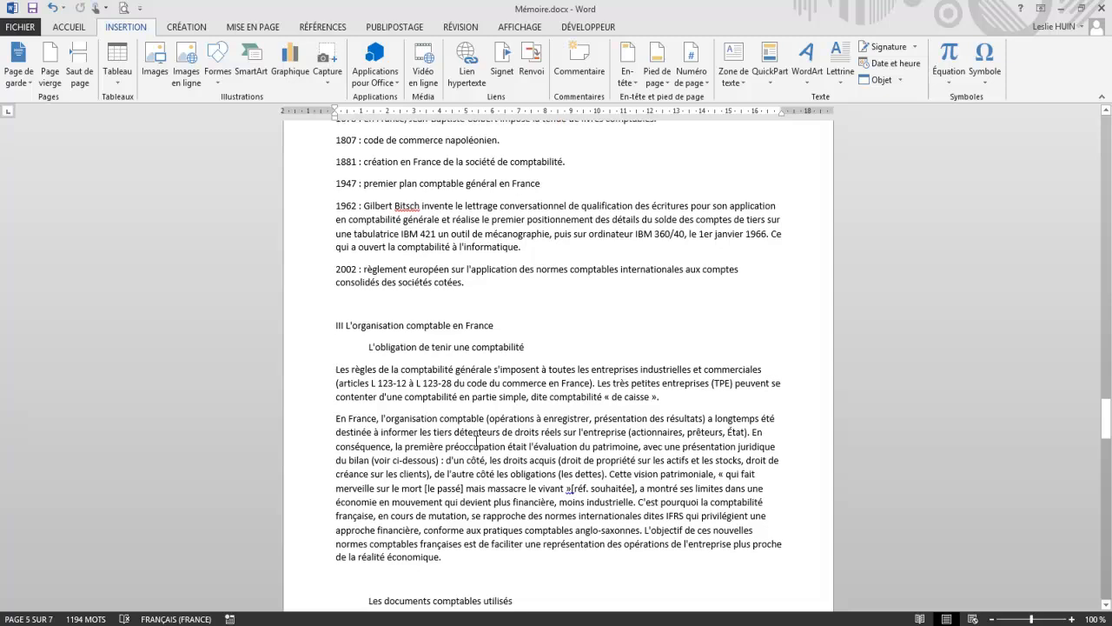
pyautogui.moveTo(336, 225); pyautogui.dragTo(493, 227)
pyautogui.moveTo(388, 253); pyautogui.dragTo(532, 249)
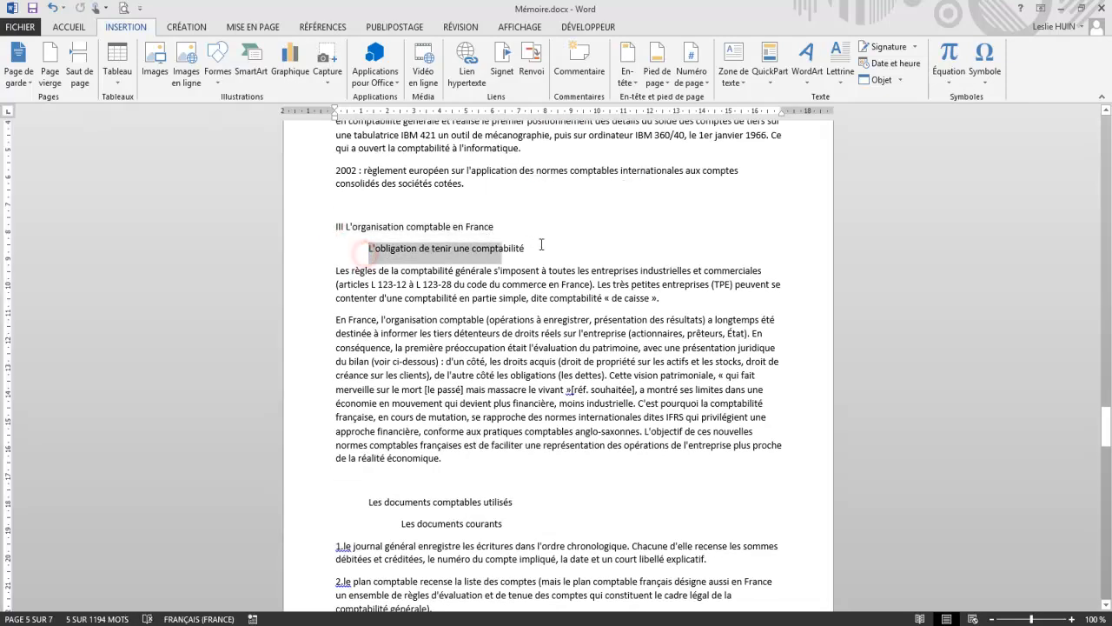
pyautogui.moveTo(400, 524); pyautogui.dragTo(504, 523)
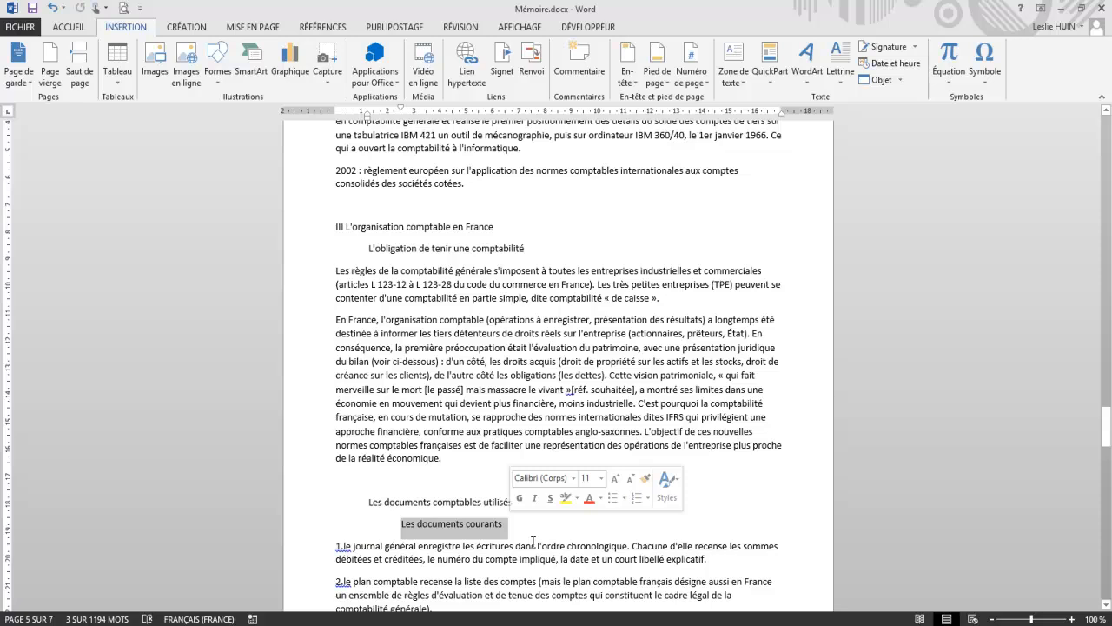
pyautogui.scroll(10, 533, 540)
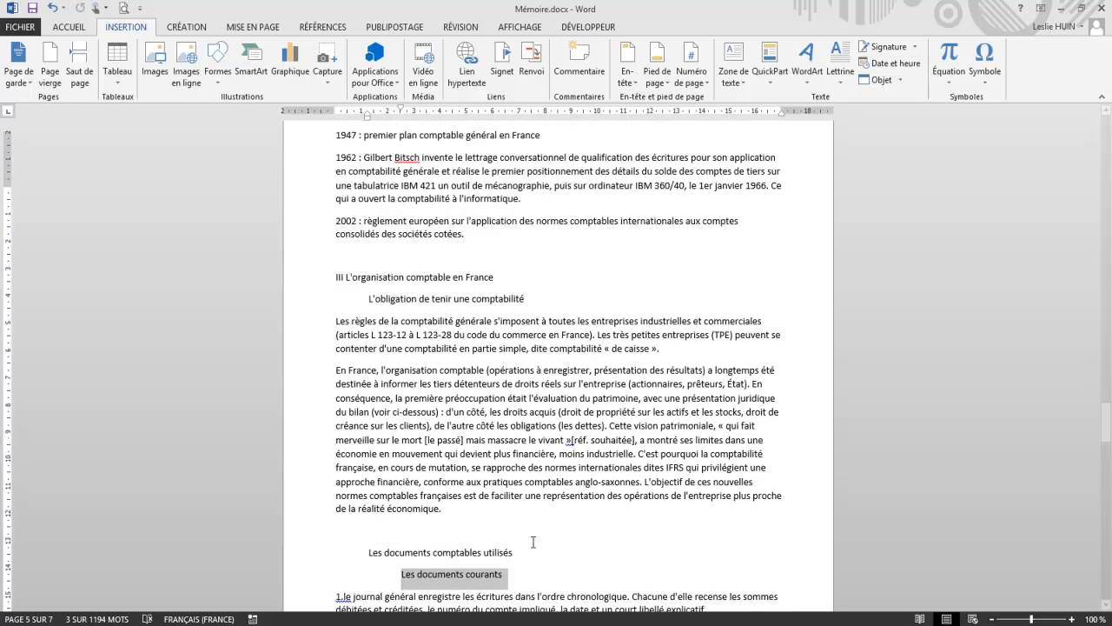
pyautogui.scroll(7, 533, 540)
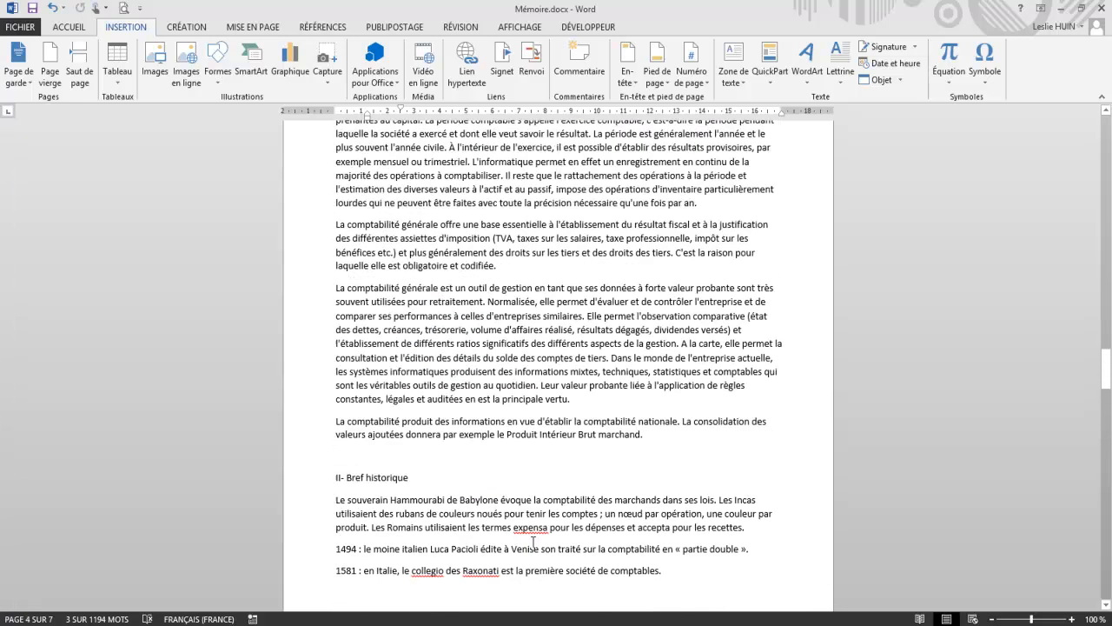
pyautogui.moveTo(334, 170); pyautogui.dragTo(652, 524)
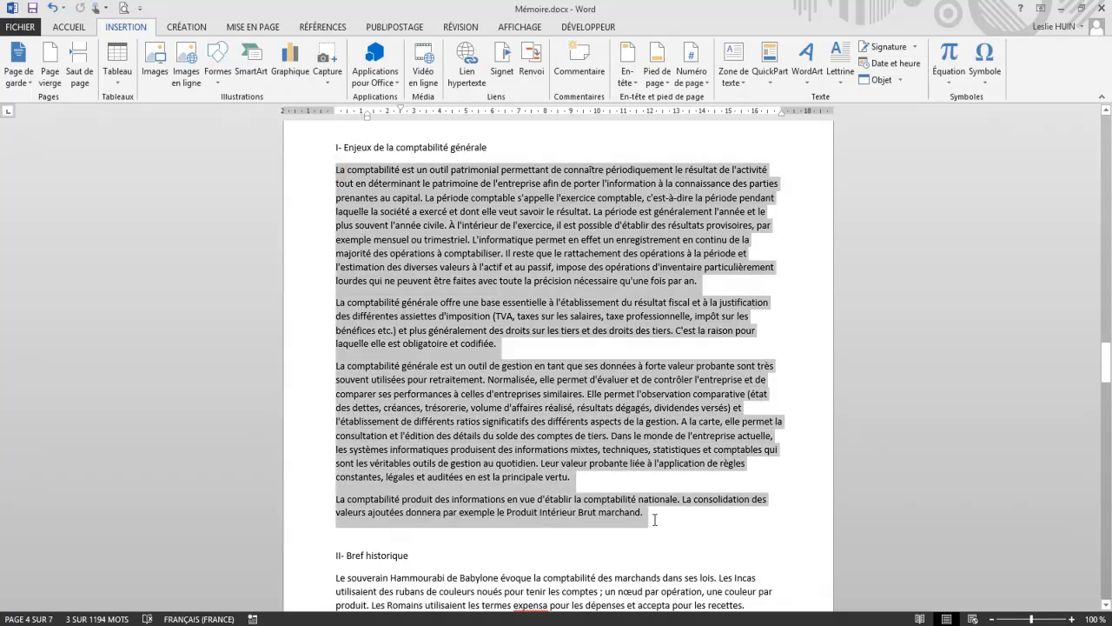
pyautogui.click(608, 444)
pyautogui.scroll(1, 608, 443)
pyautogui.scroll(5, 608, 444)
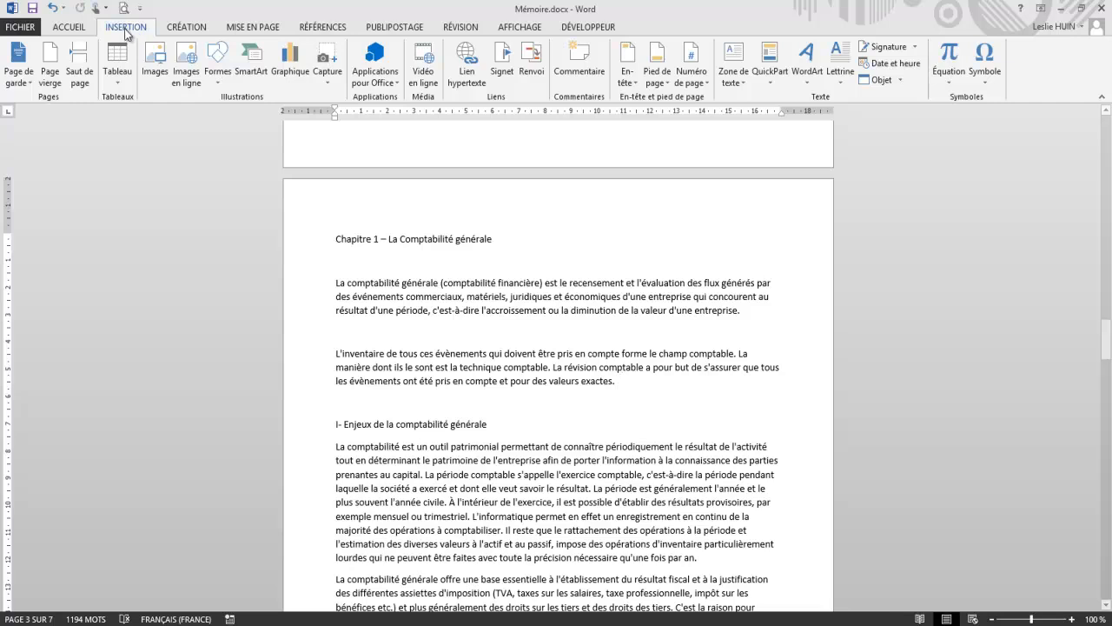
# Step: Justify the first body paragraph below the Chapitre 1 title and set its line spacing to 1,5
pyautogui.click(75, 30)
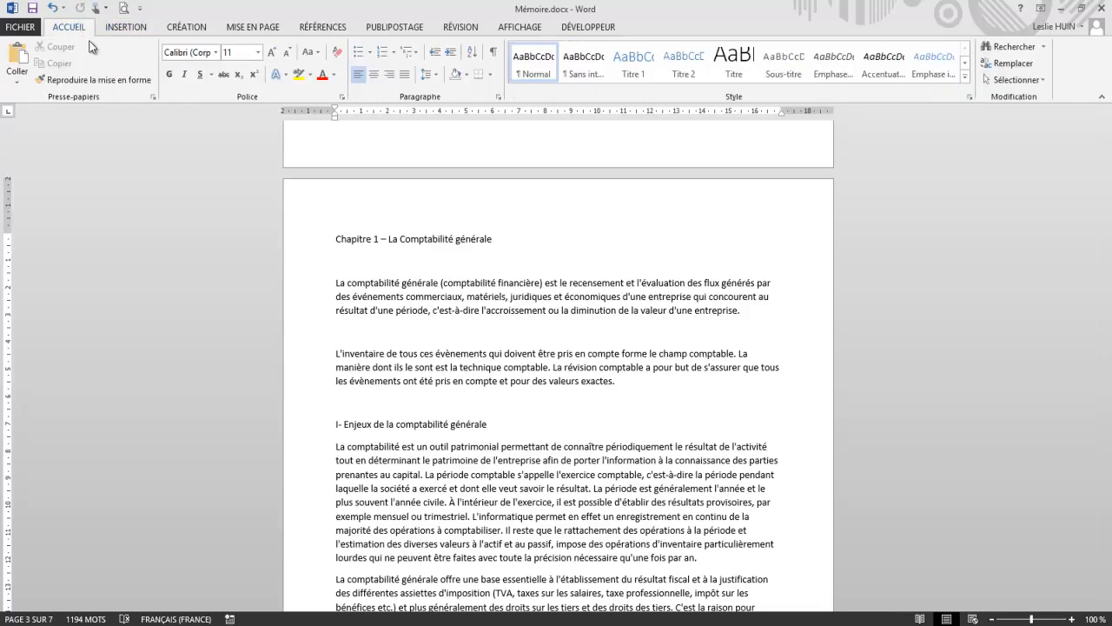
pyautogui.moveTo(753, 313); pyautogui.dragTo(335, 283)
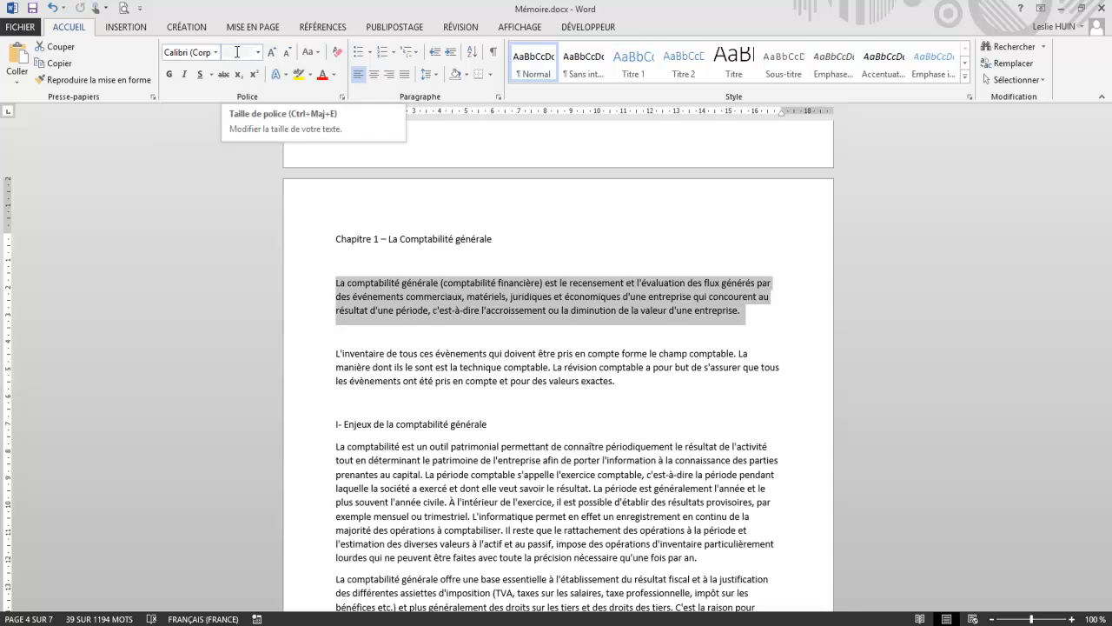
pyautogui.click(406, 76)
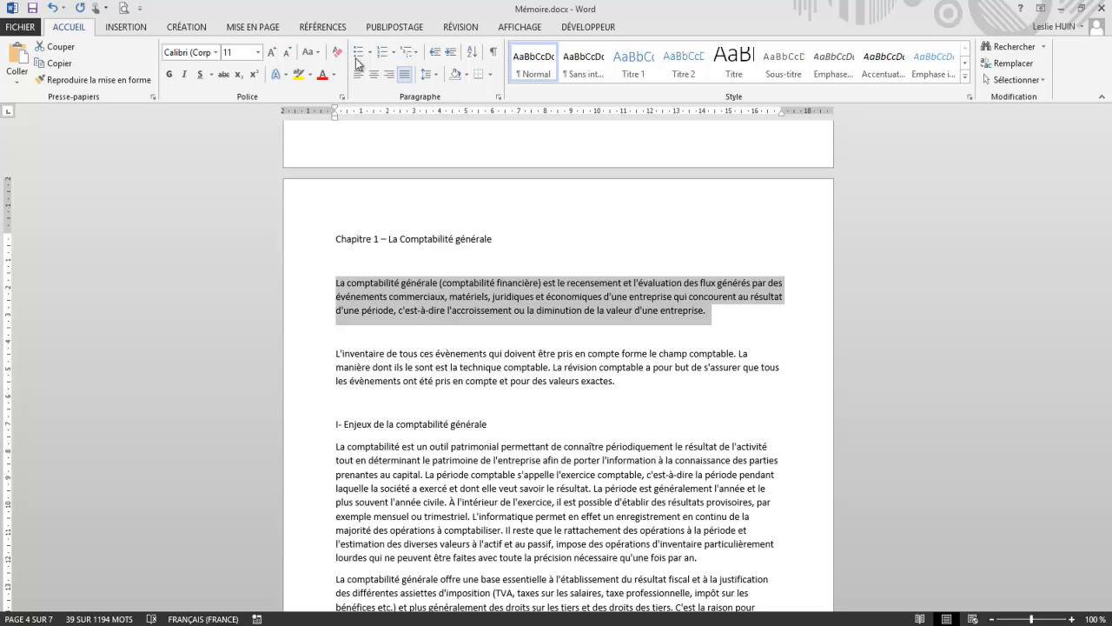
pyautogui.click(435, 78)
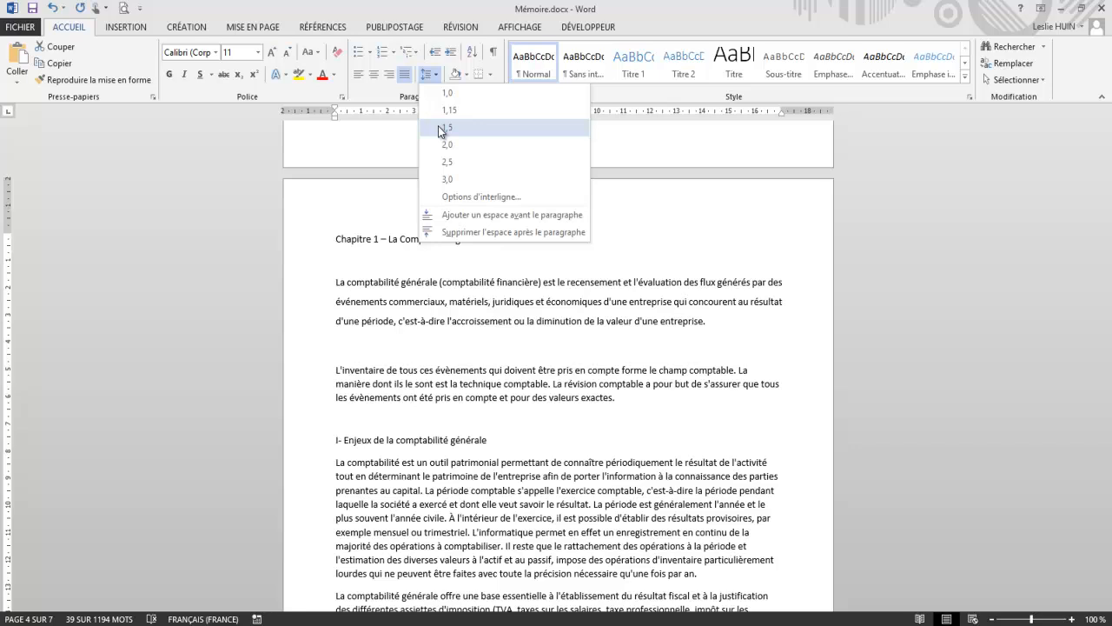
pyautogui.click(441, 129)
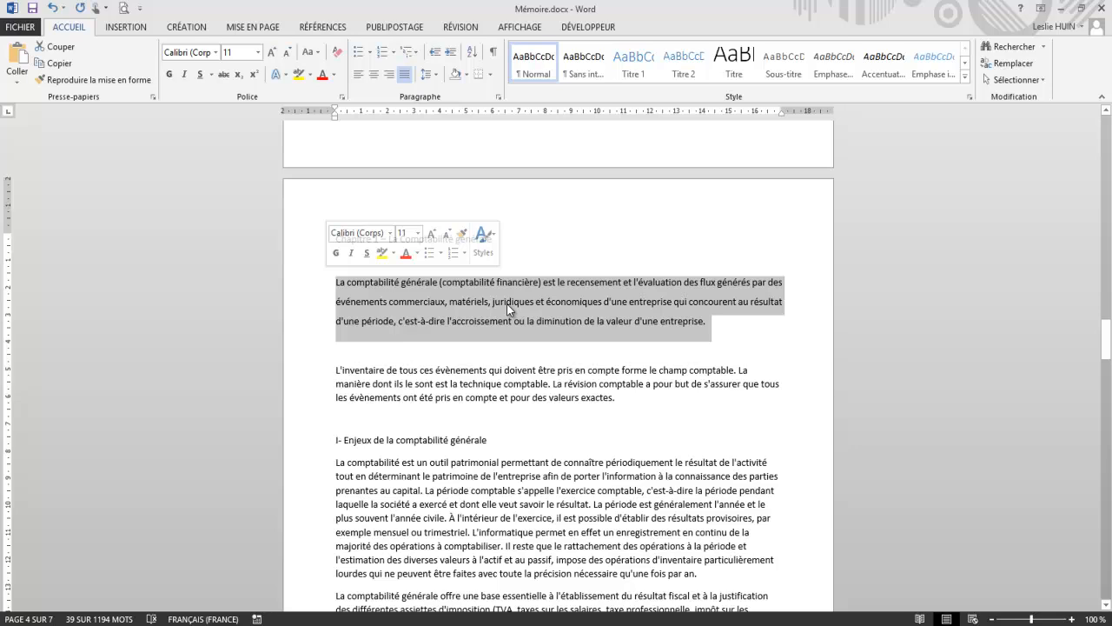
# Step: Display the list of styles and create a style named "Mémoire - Corps du texte" from the selected paragraph's formatting
pyautogui.click(969, 94)
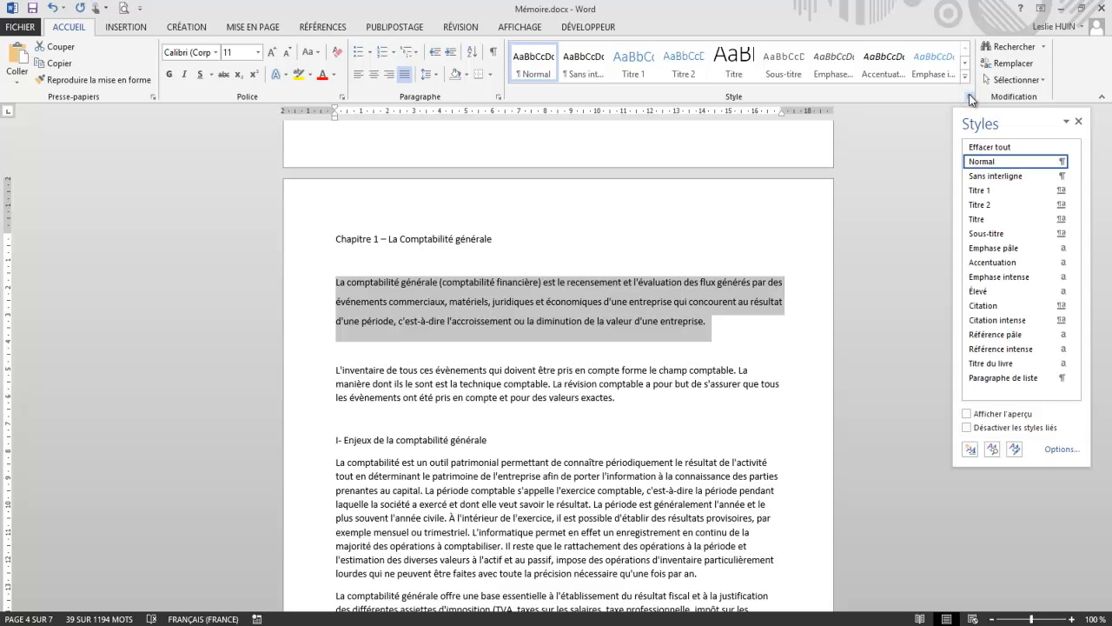
pyautogui.click(965, 78)
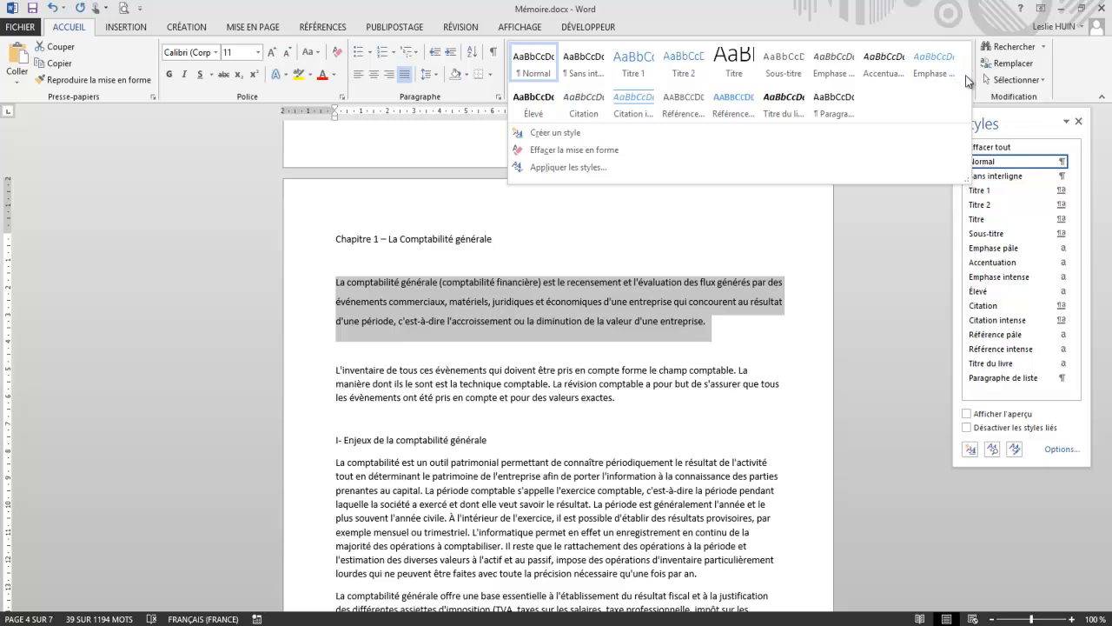
pyautogui.click(556, 135)
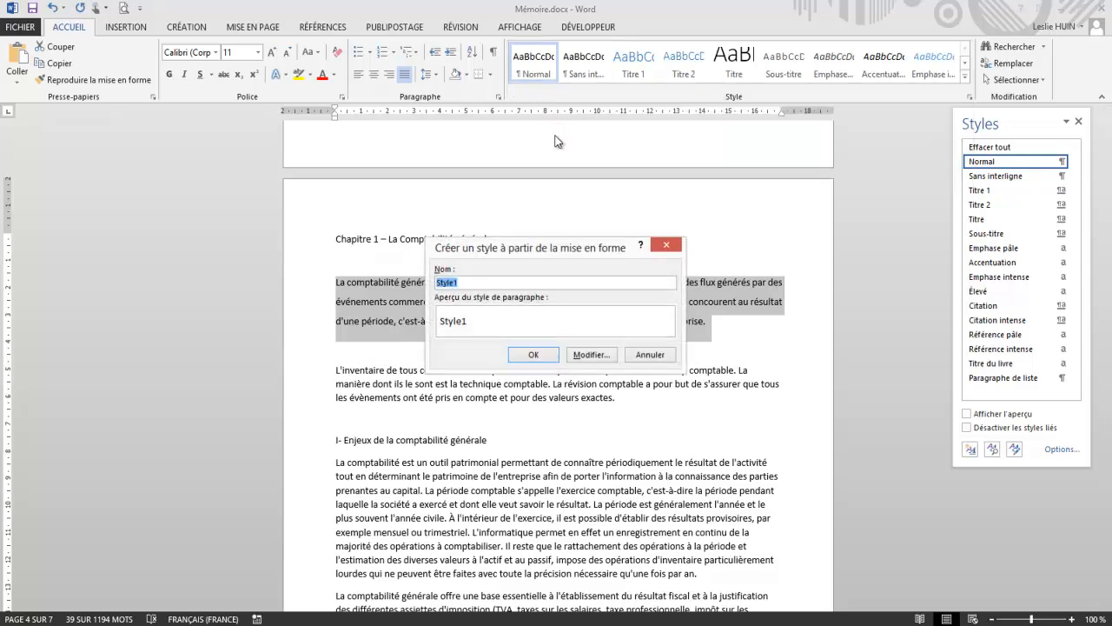
pyautogui.write('Mémoire - ')
pyautogui.write('Cors')
pyautogui.write('ps du text')
pyautogui.write('e')
pyautogui.click(522, 356)
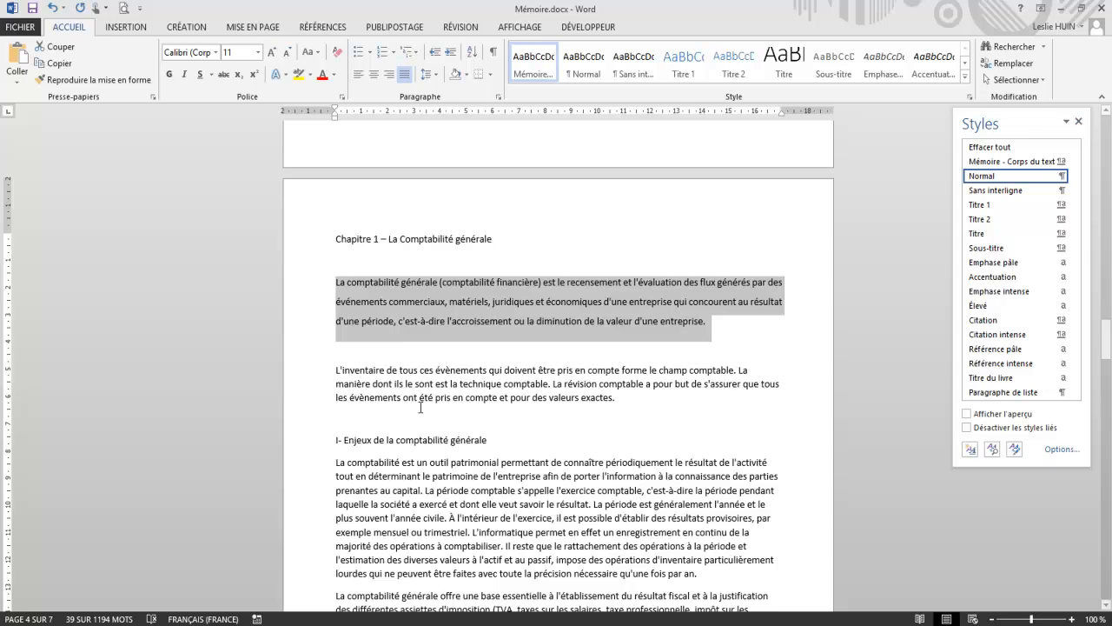
# Step: Apply the "Mémoire - Corps du texte" style to the second body paragraph, starting with "L'inventaire de tous ces évènements"
pyautogui.click(334, 371)
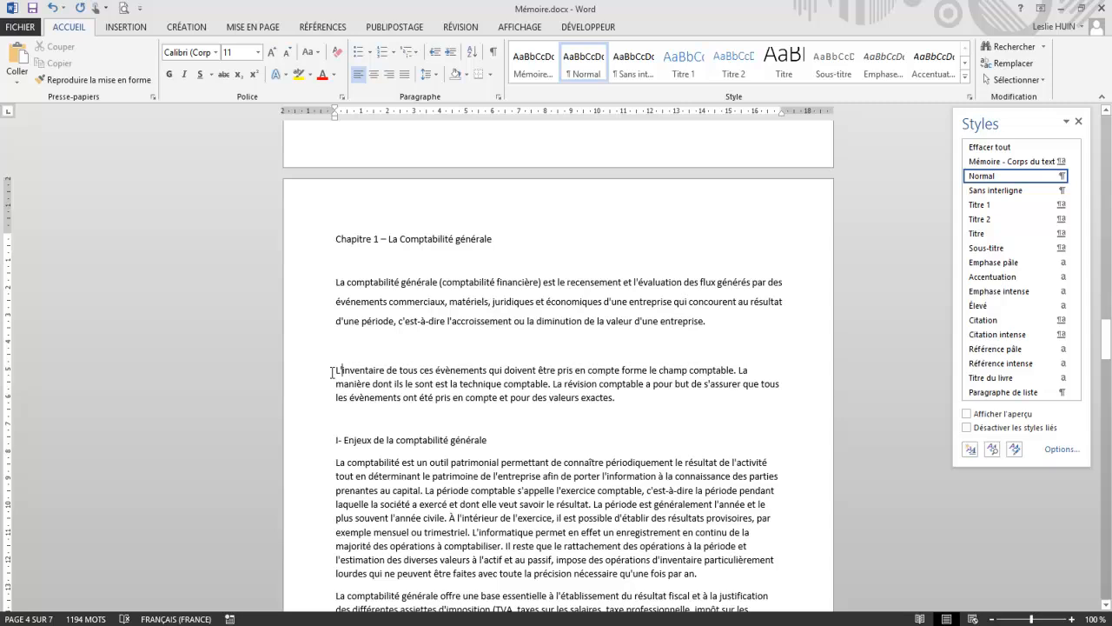
pyautogui.click(331, 370)
pyautogui.moveTo(415, 380); pyautogui.dragTo(621, 398)
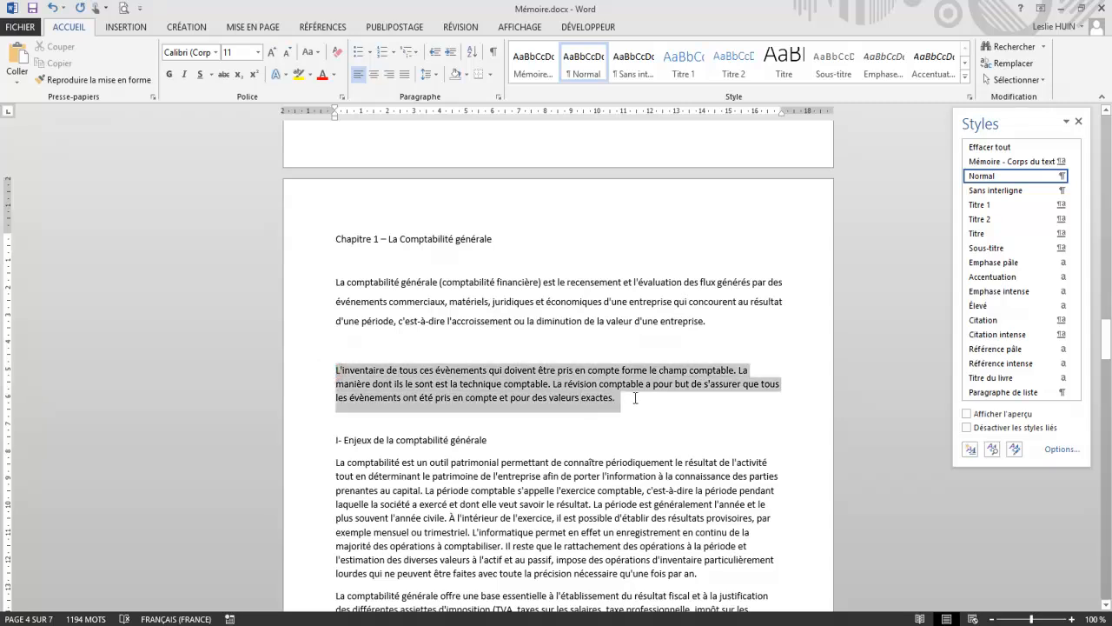
pyautogui.click(535, 73)
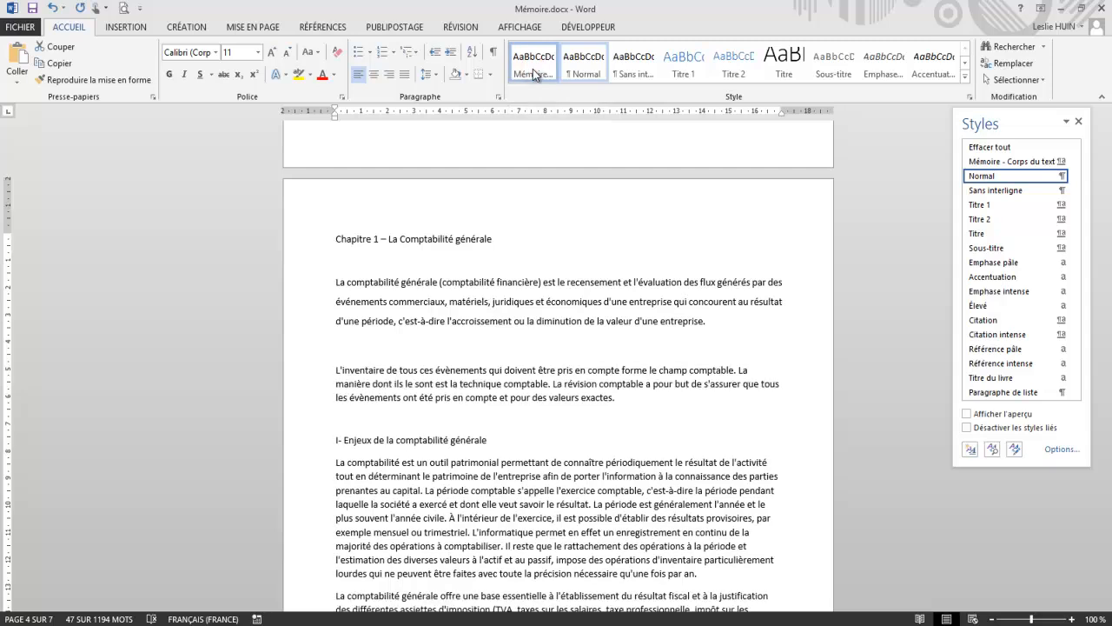
# Step: Apply the "Mémoire - Corps du texte" style to everything from the "I- Enjeux de la comptabilité générale" heading to the end of the chapter
pyautogui.scroll(-5, 501, 206)
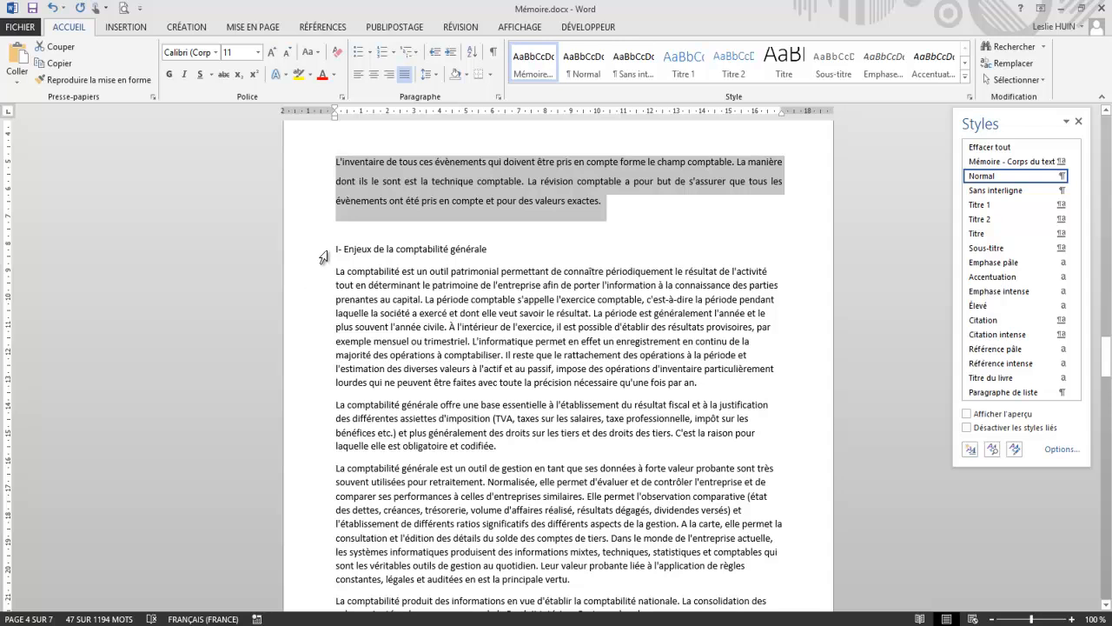
pyautogui.moveTo(328, 249); pyautogui.dragTo(454, 520)
pyautogui.scroll(-3, 521, 391)
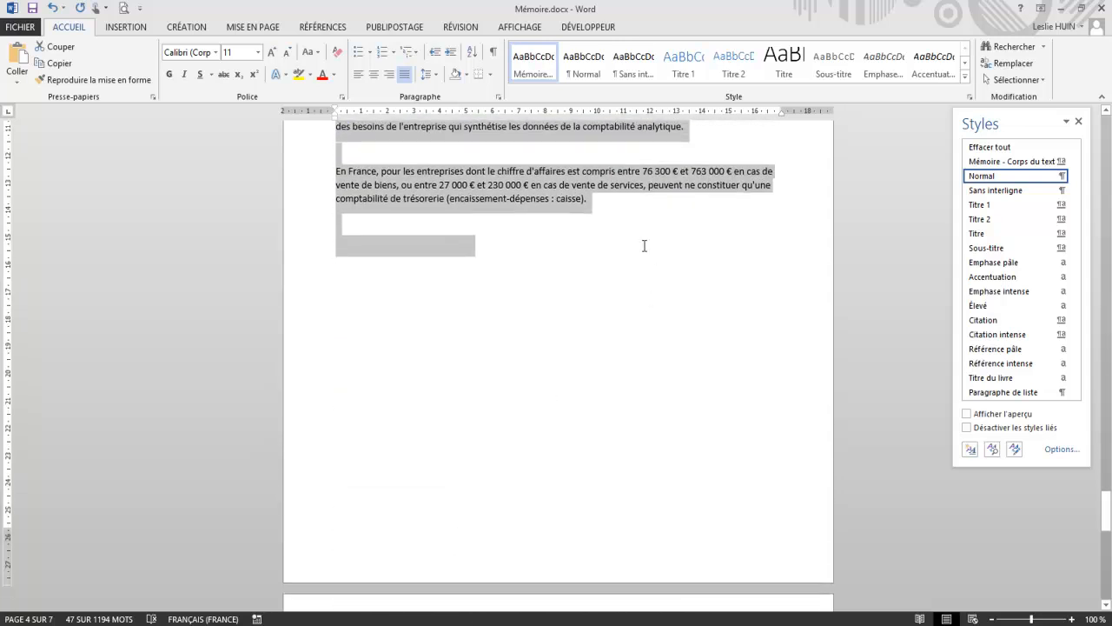
pyautogui.click(530, 62)
pyautogui.click(557, 409)
# Step: Format the title "Chapitre 1 – La Comptabilité générale" in bold at 16 pt
pyautogui.scroll(5, 556, 416)
pyautogui.scroll(10, 556, 416)
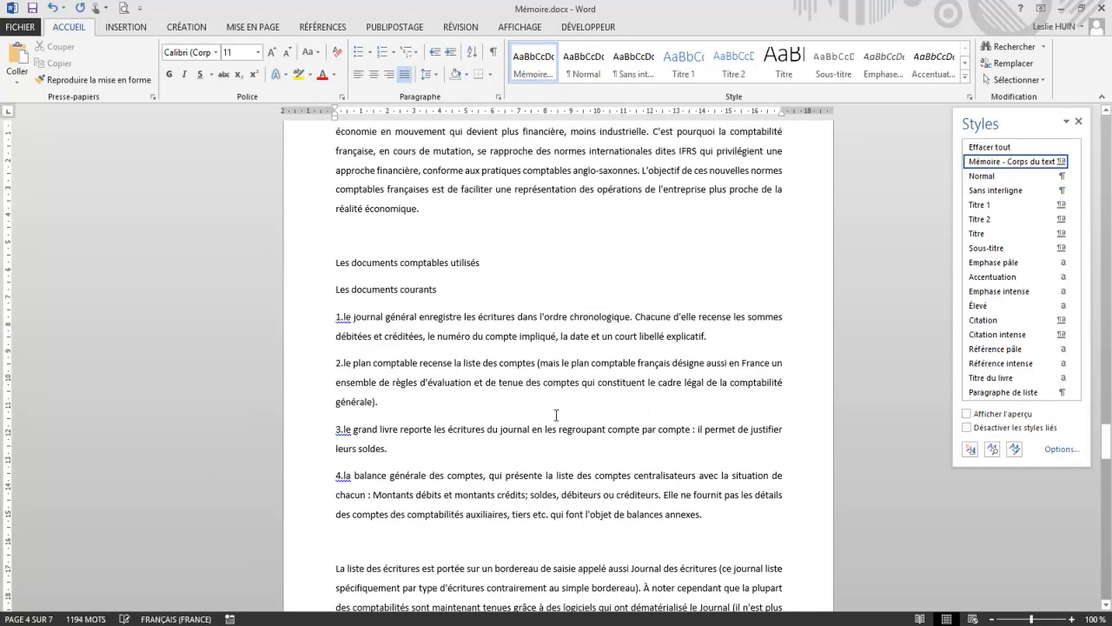
pyautogui.scroll(12, 556, 413)
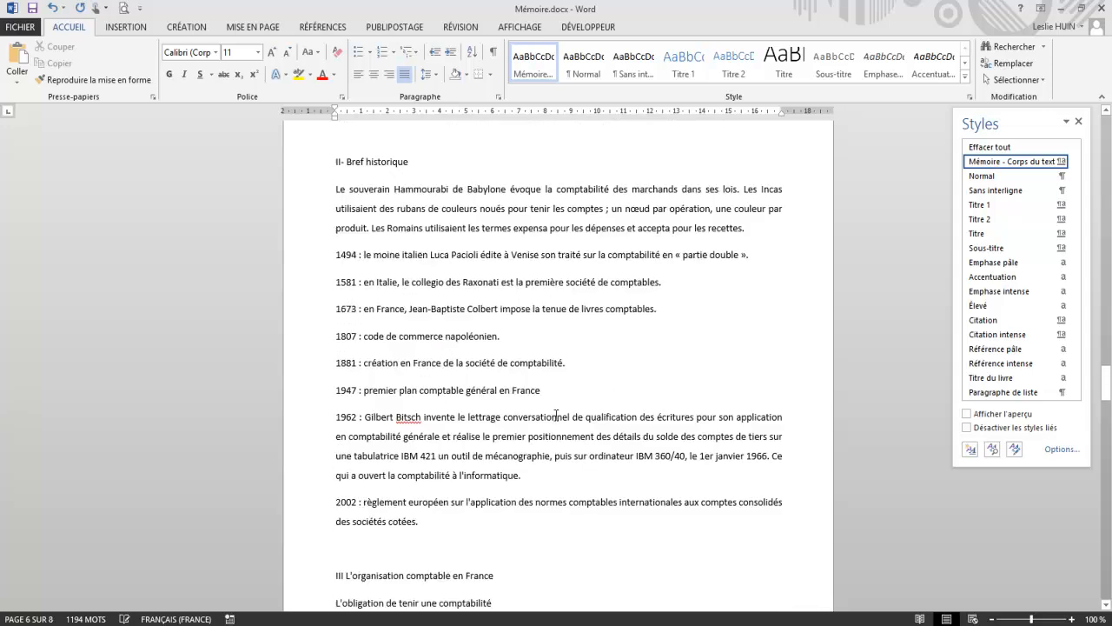
pyautogui.scroll(8, 556, 415)
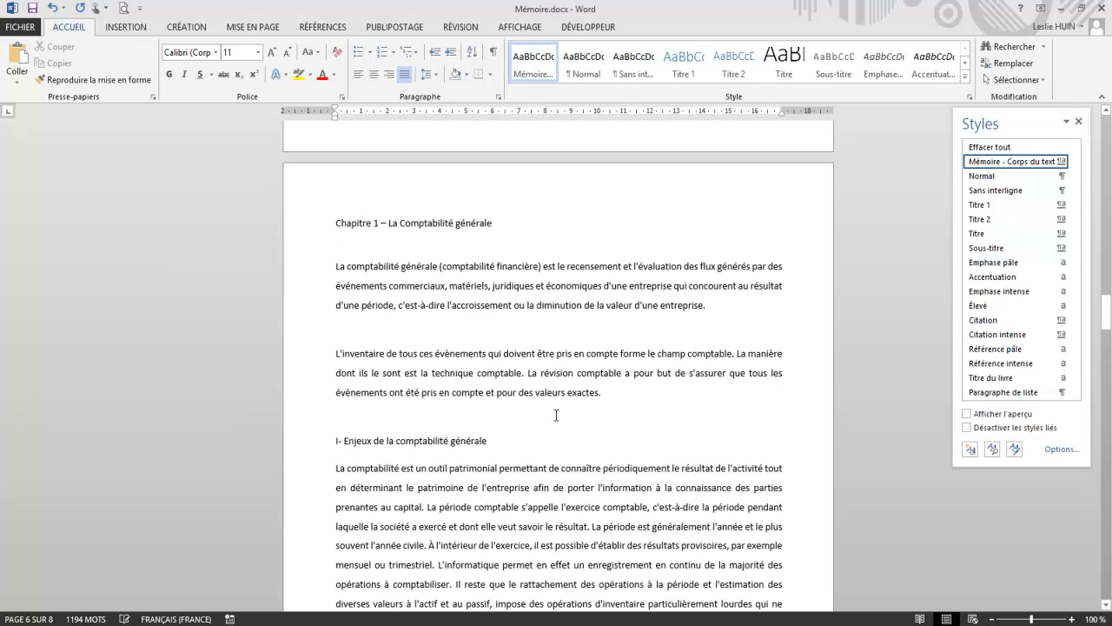
pyautogui.scroll(-1, 557, 416)
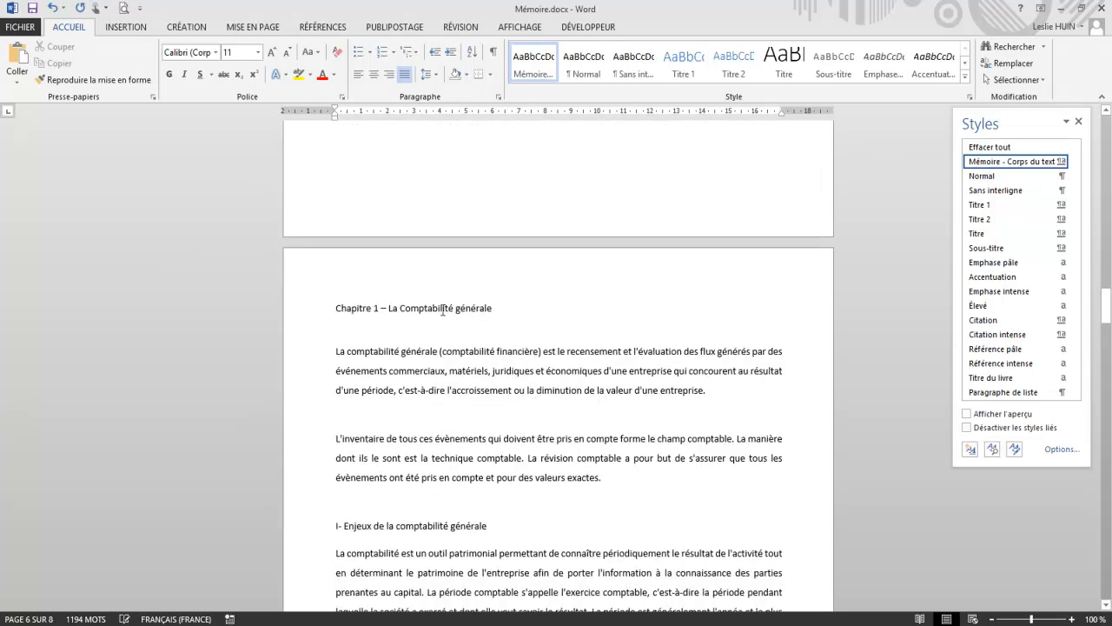
pyautogui.click(427, 308)
pyautogui.moveTo(486, 525); pyautogui.dragTo(310, 525)
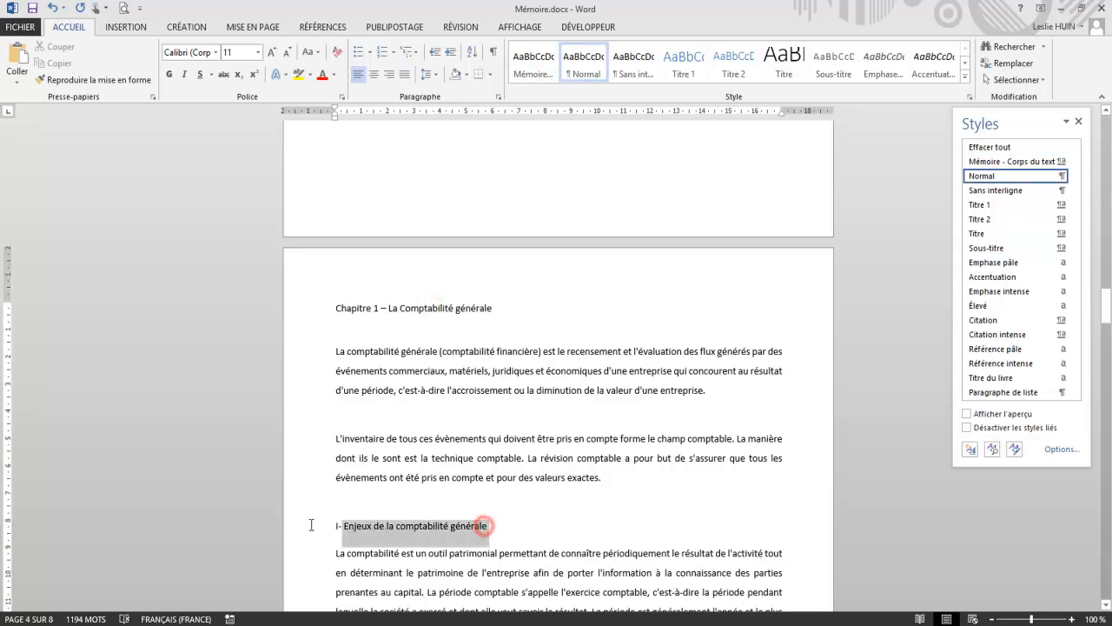
pyautogui.moveTo(500, 308); pyautogui.dragTo(335, 307)
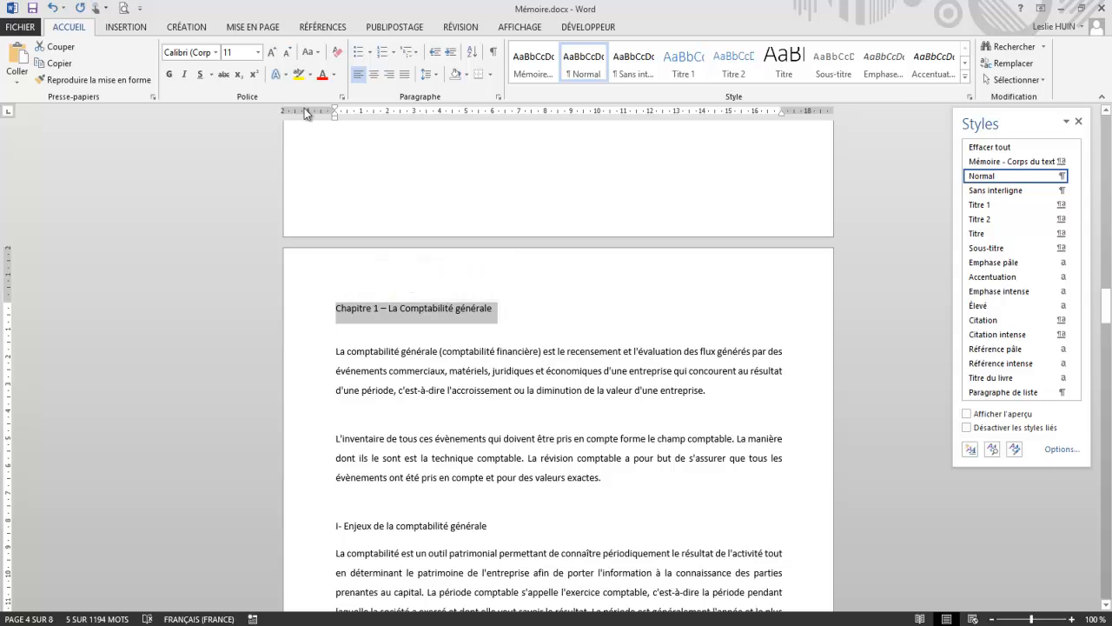
pyautogui.click(270, 53)
pyautogui.click(270, 53)
pyautogui.click(270, 53)
pyautogui.click(171, 75)
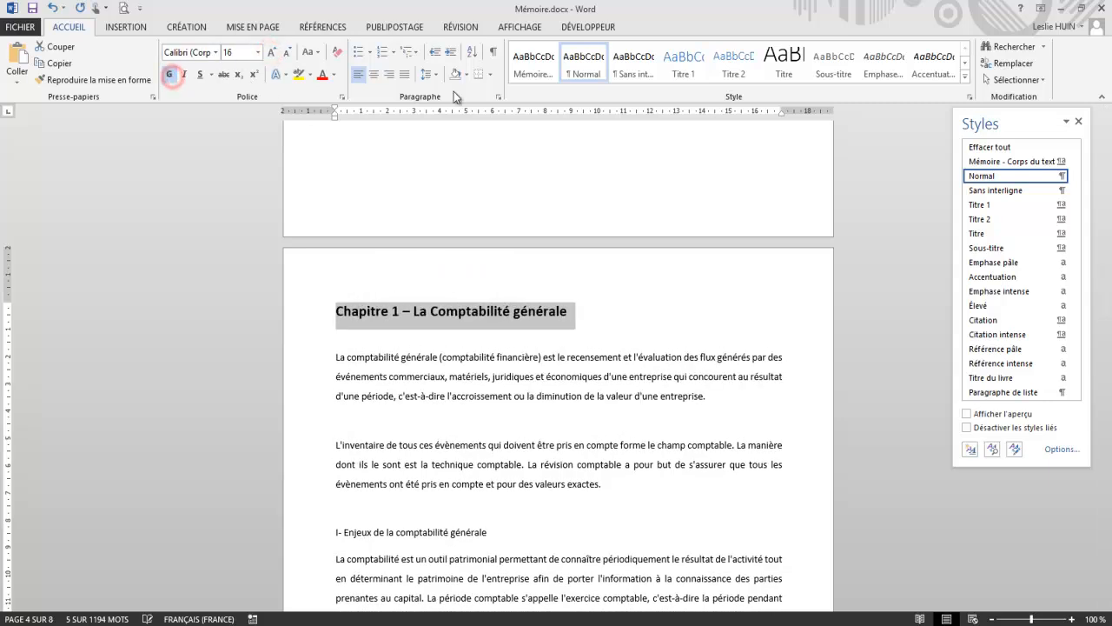
# Step: Add a solid gold bottom border, 3 pt wide, to the Chapitre 1 title paragraph
pyautogui.click(490, 74)
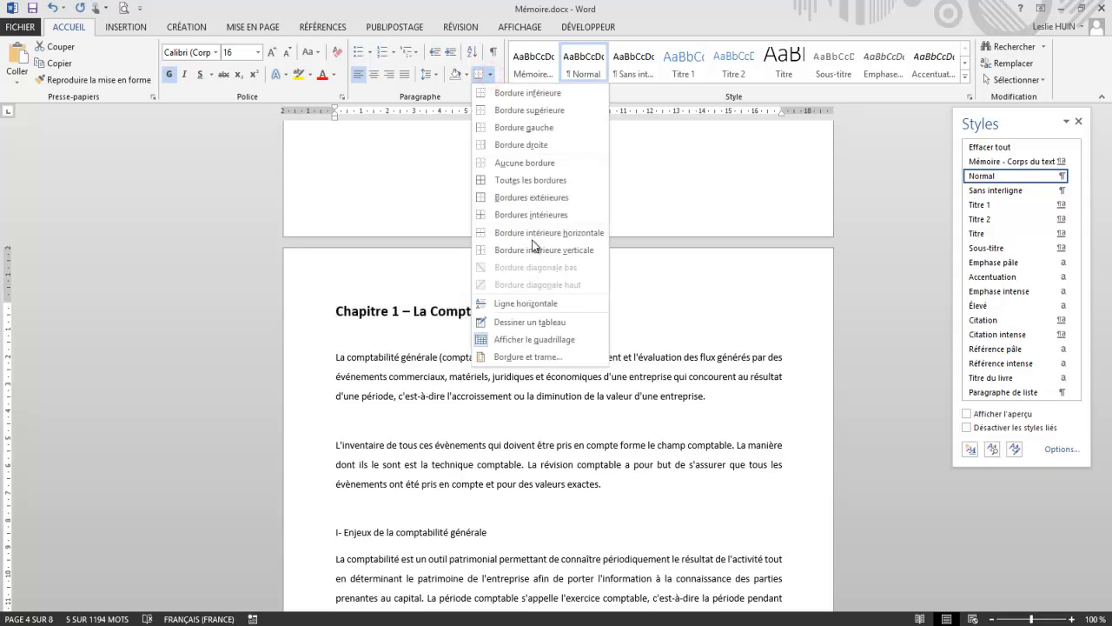
pyautogui.click(515, 181)
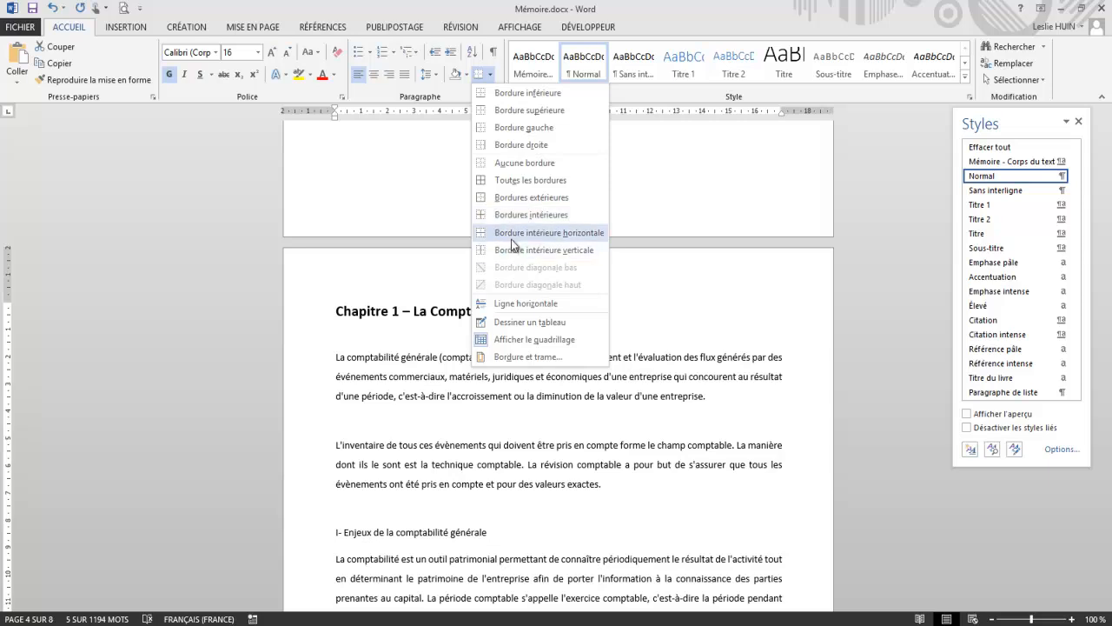
pyautogui.click(525, 356)
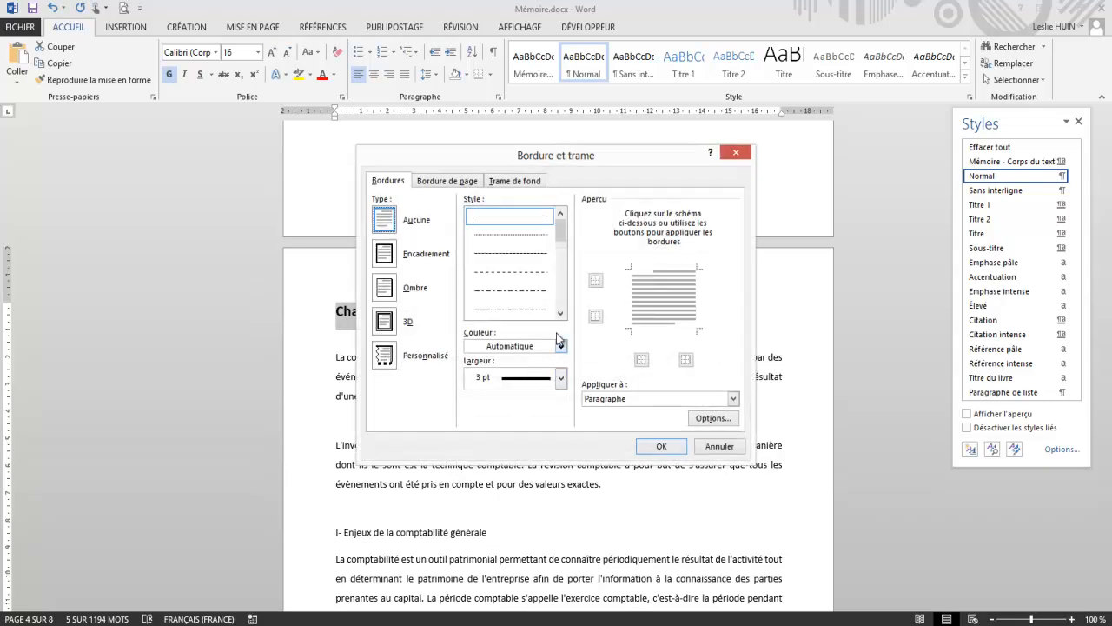
pyautogui.click(561, 346)
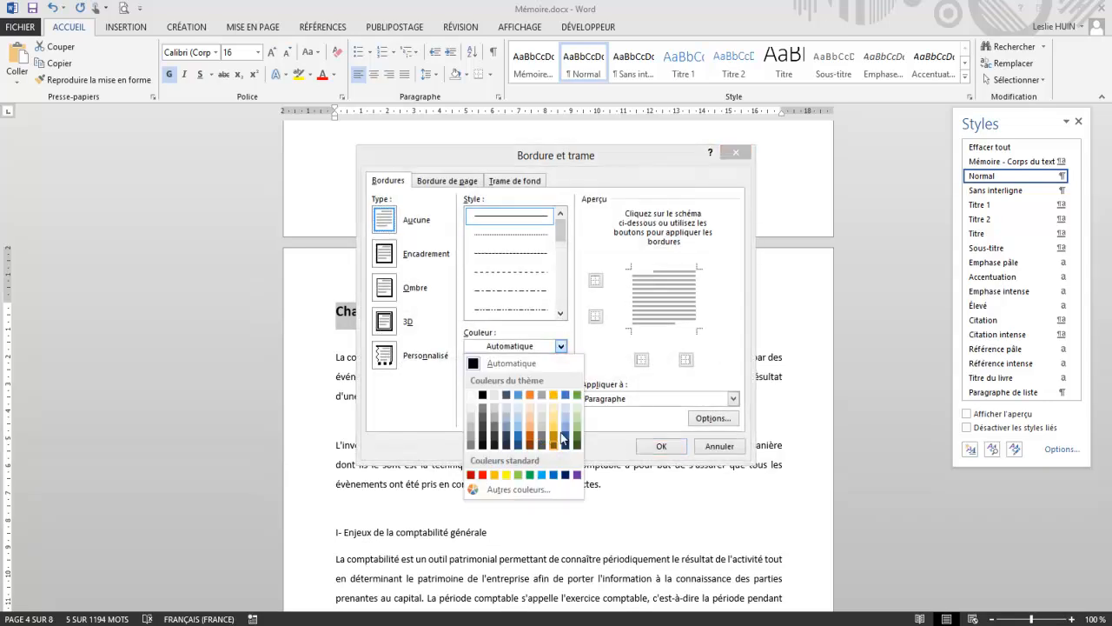
pyautogui.click(555, 395)
pyautogui.click(660, 445)
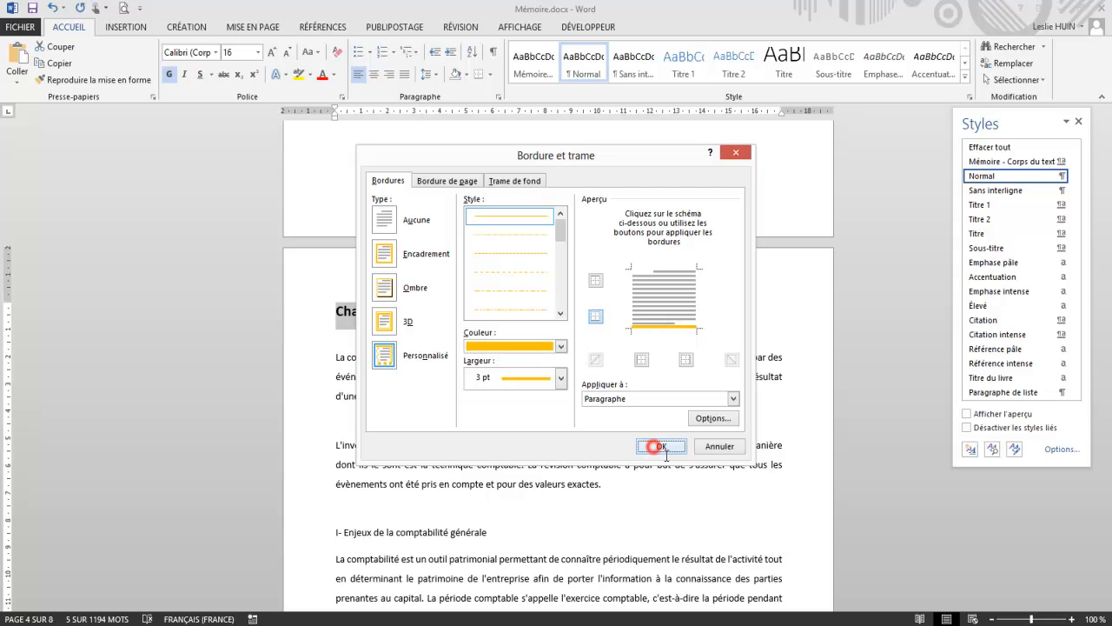
pyautogui.click(584, 428)
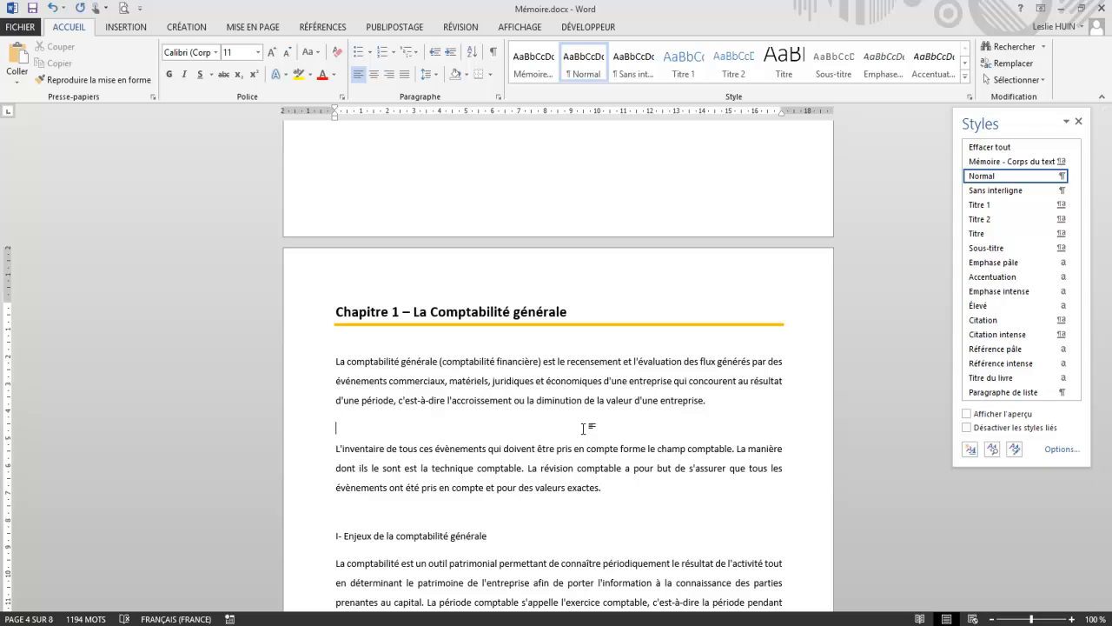
# Step: Create a style named "Mémoire - Titre 1" from the formatting of the Chapitre 1 title
pyautogui.moveTo(574, 314); pyautogui.dragTo(334, 314)
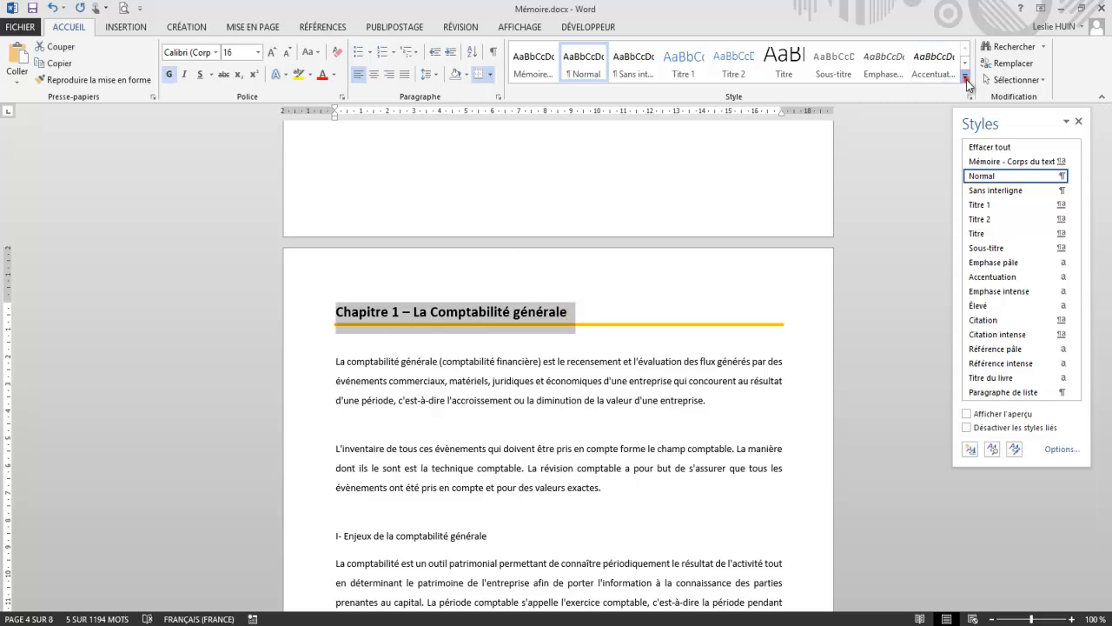
pyautogui.click(964, 75)
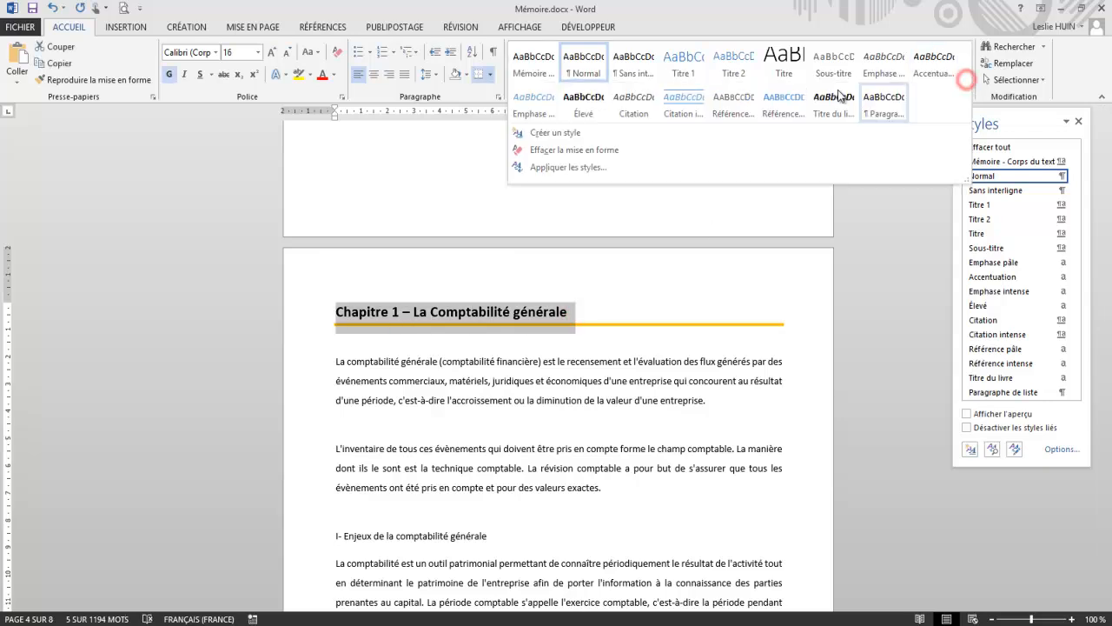
pyautogui.click(566, 134)
pyautogui.write('Mémoire - Titre 1')
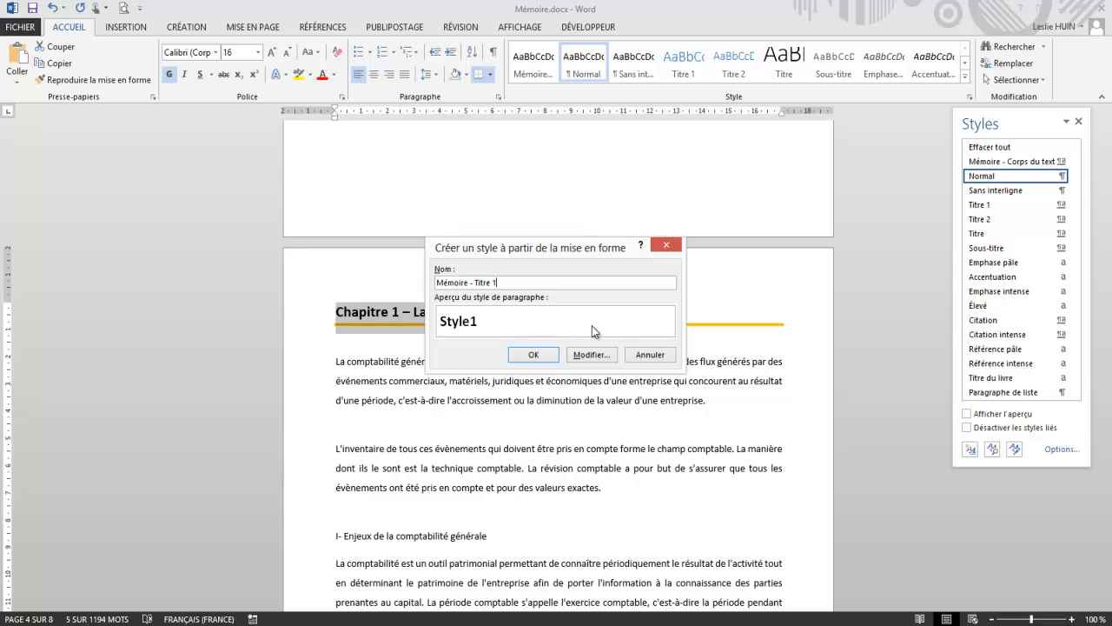
pyautogui.click(536, 355)
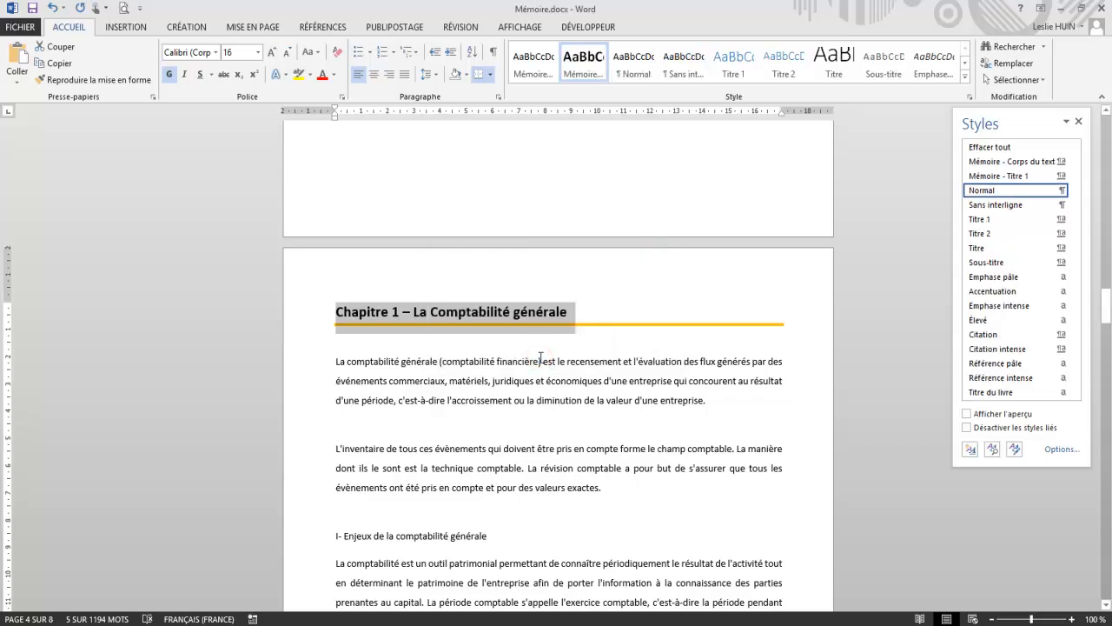
# Step: Format the heading "I- Enjeux de la comptabilité générale" in bold at 14 pt
pyautogui.moveTo(484, 533); pyautogui.dragTo(293, 529)
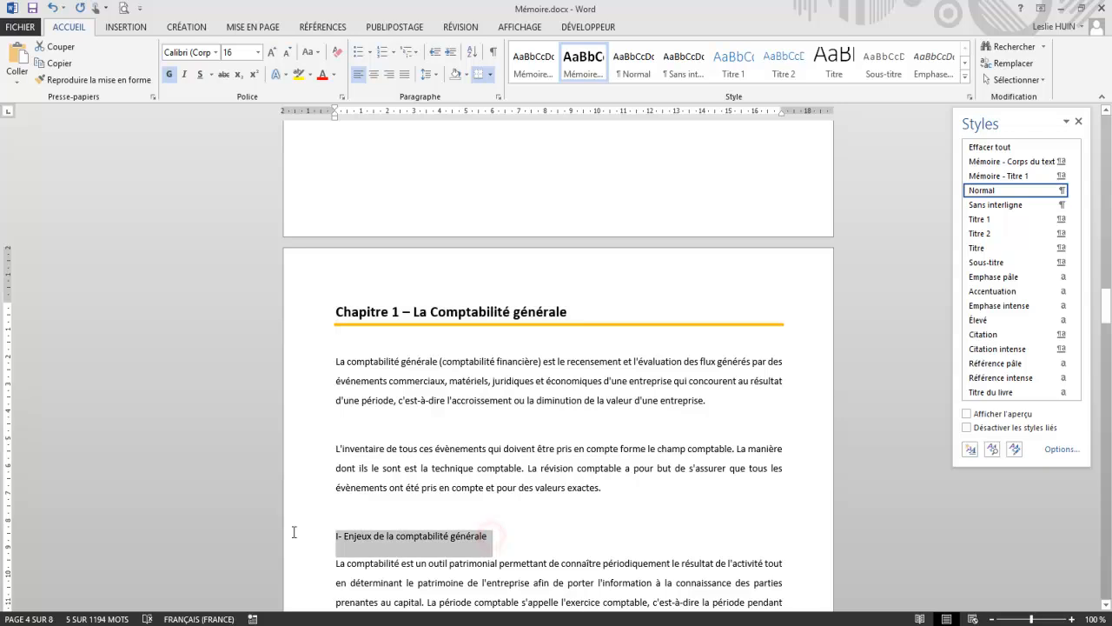
pyautogui.click(167, 75)
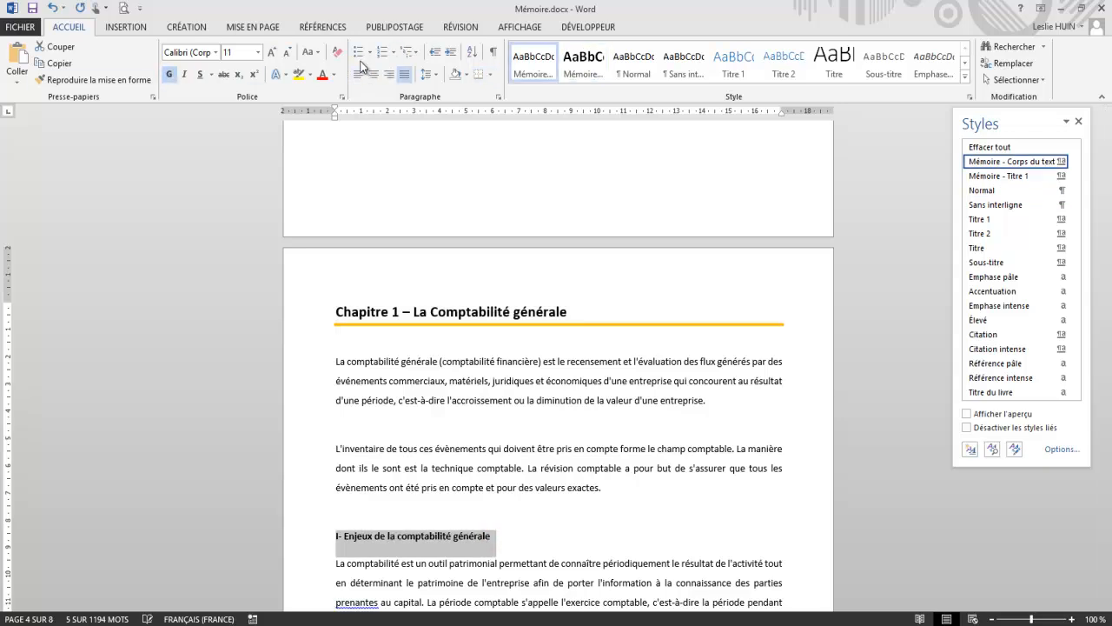
pyautogui.click(287, 52)
pyautogui.click(270, 52)
pyautogui.click(271, 52)
pyautogui.click(271, 52)
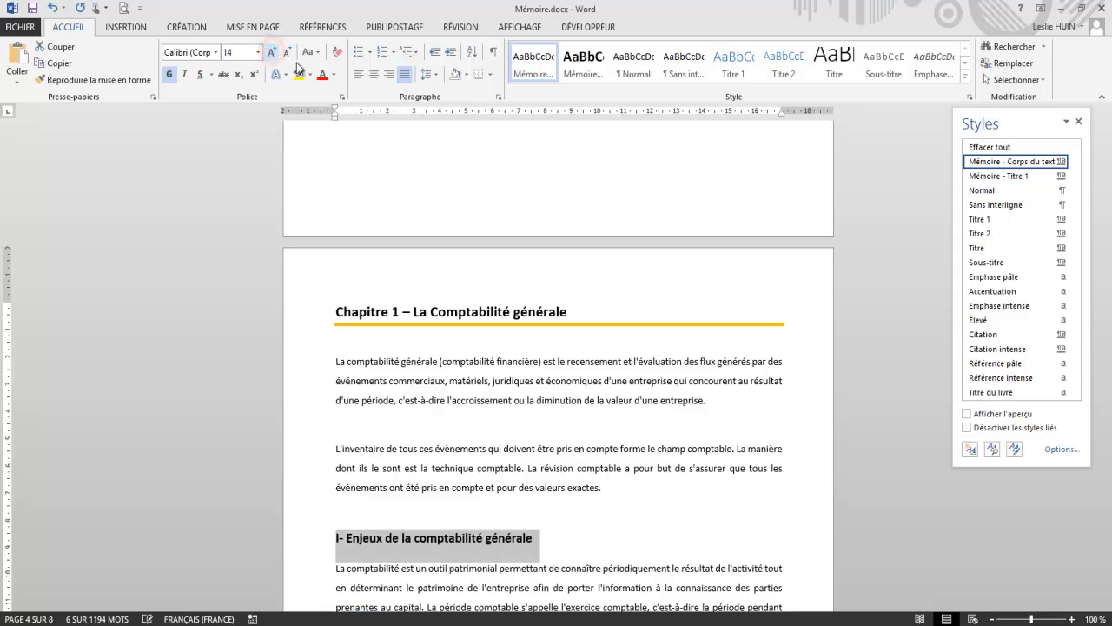
pyautogui.click(619, 464)
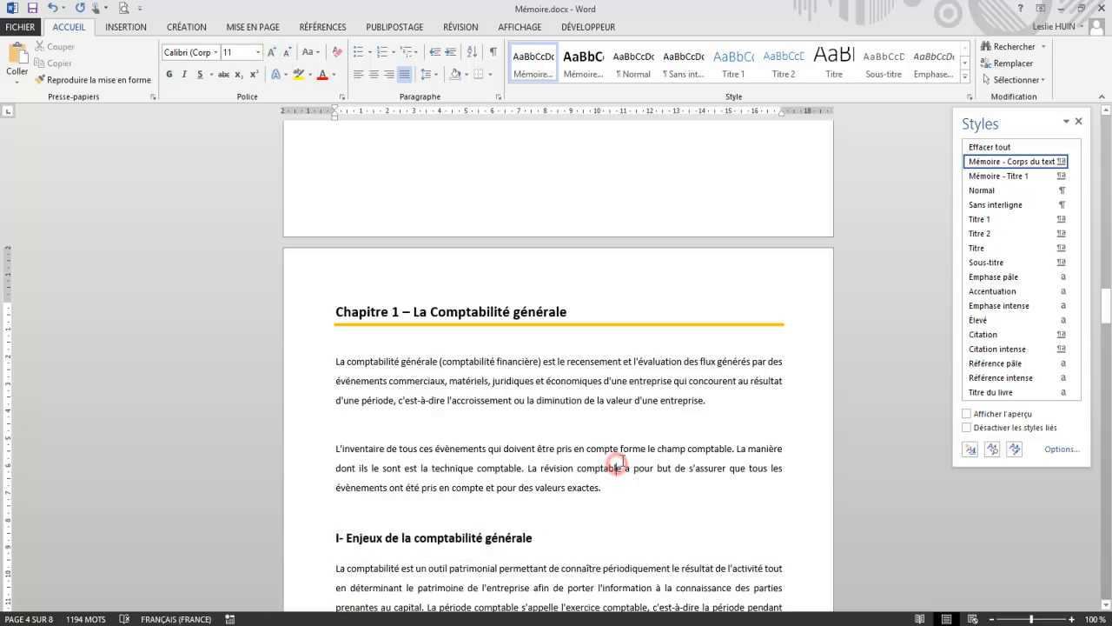
# Step: Replace the hand-typed numeral before "Enjeux de la comptabilité générale" with automatic Roman numbering in the form "I-"
pyautogui.click(347, 538)
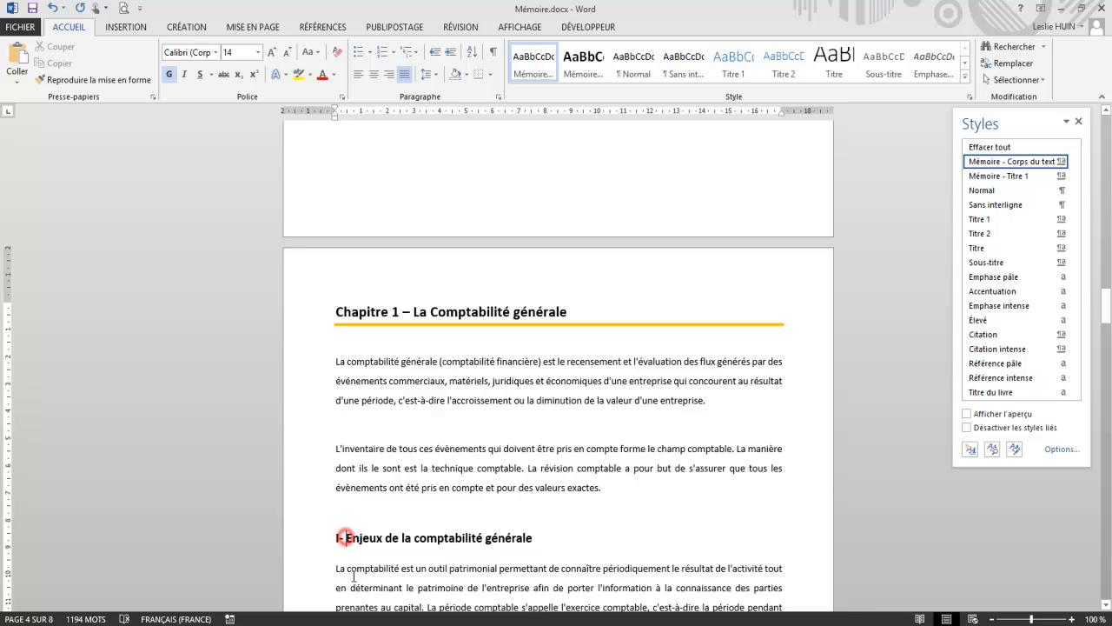
pyautogui.press('BackSpace')
pyautogui.press('BackSpace')
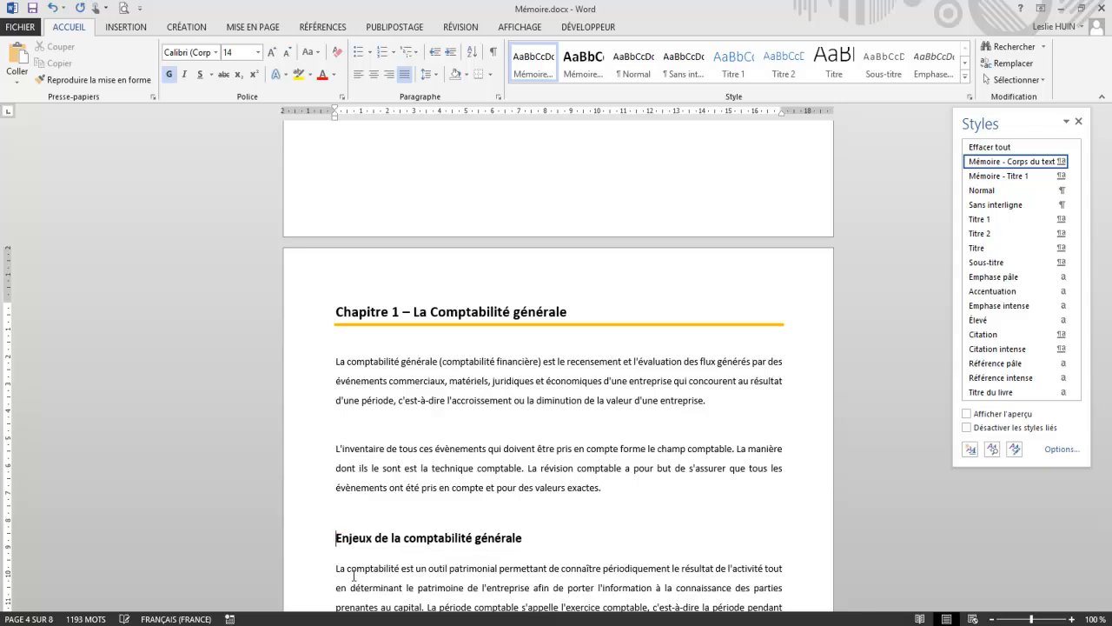
pyautogui.write('-')
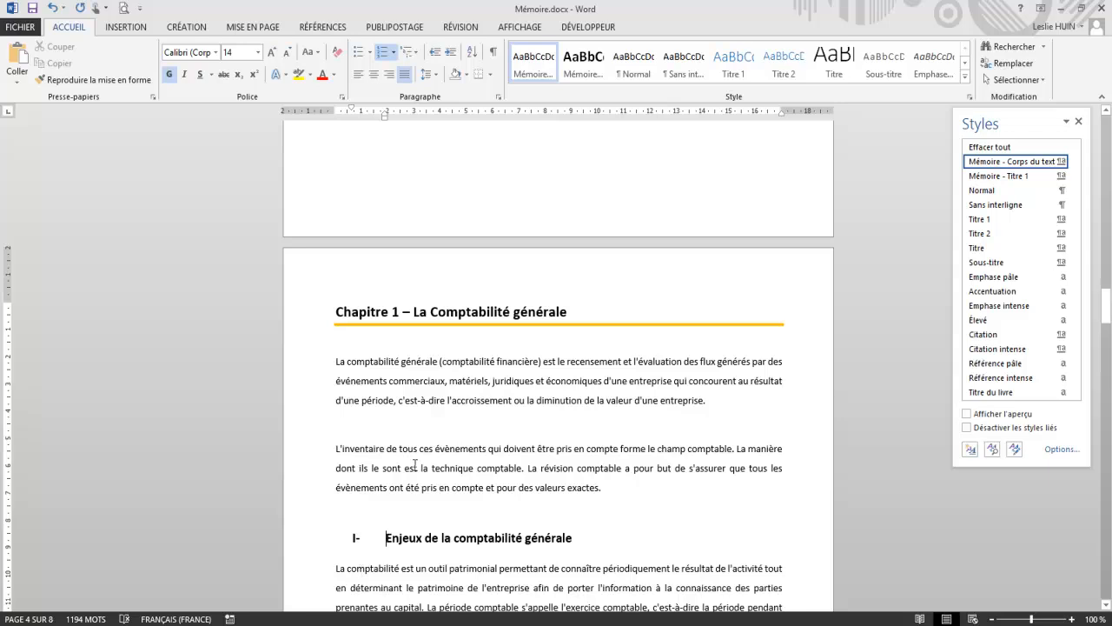
pyautogui.scroll(-5, 416, 462)
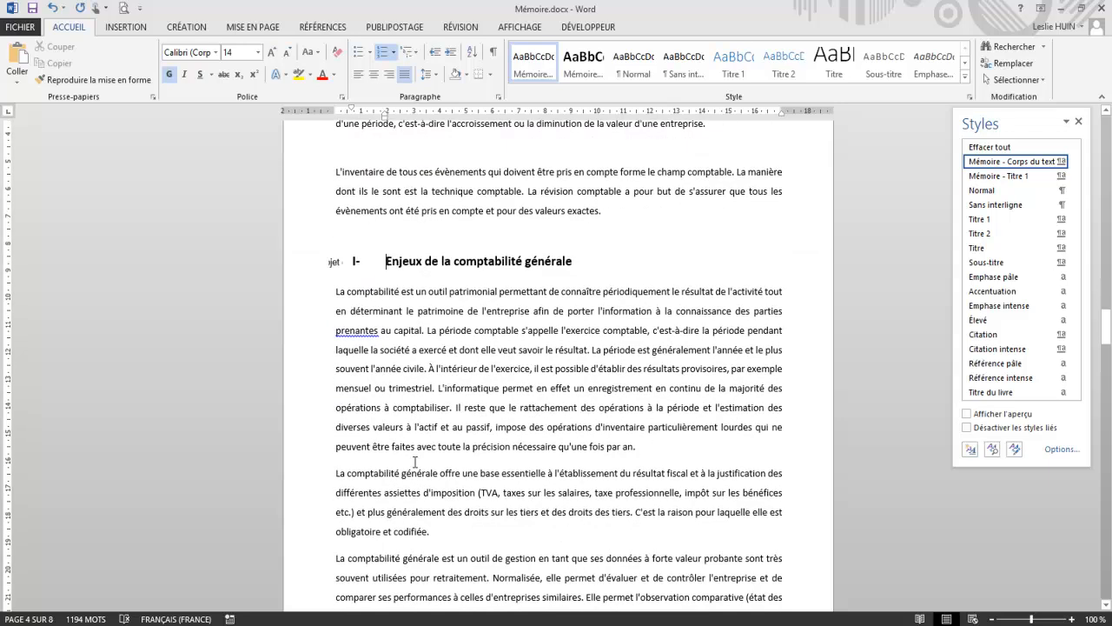
pyautogui.scroll(-3, 415, 462)
pyautogui.scroll(4, 539, 293)
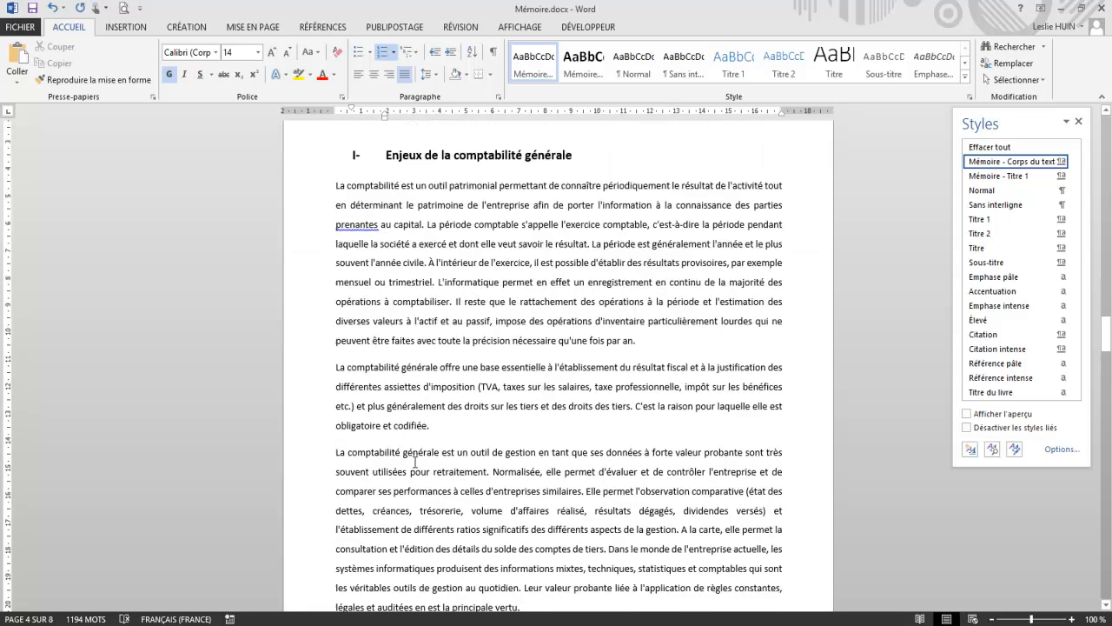
# Step: Create a style named "Mémoire - Titre niveau 3" from the formatting of the heading "Enjeux de la comptabilité générale"
pyautogui.tripleClick(586, 295)
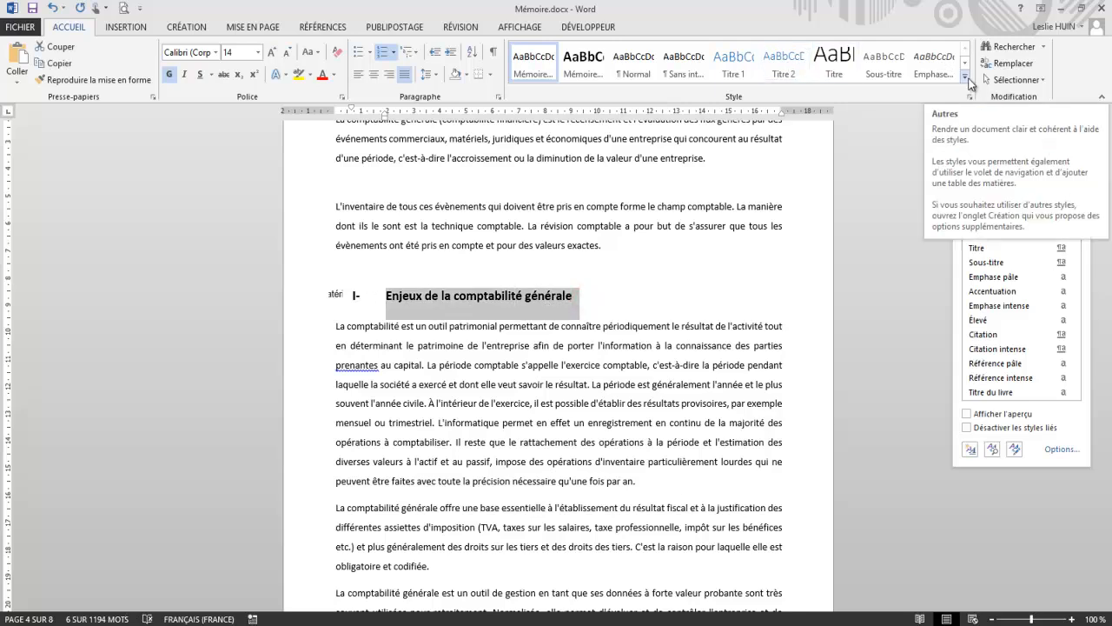
pyautogui.click(965, 78)
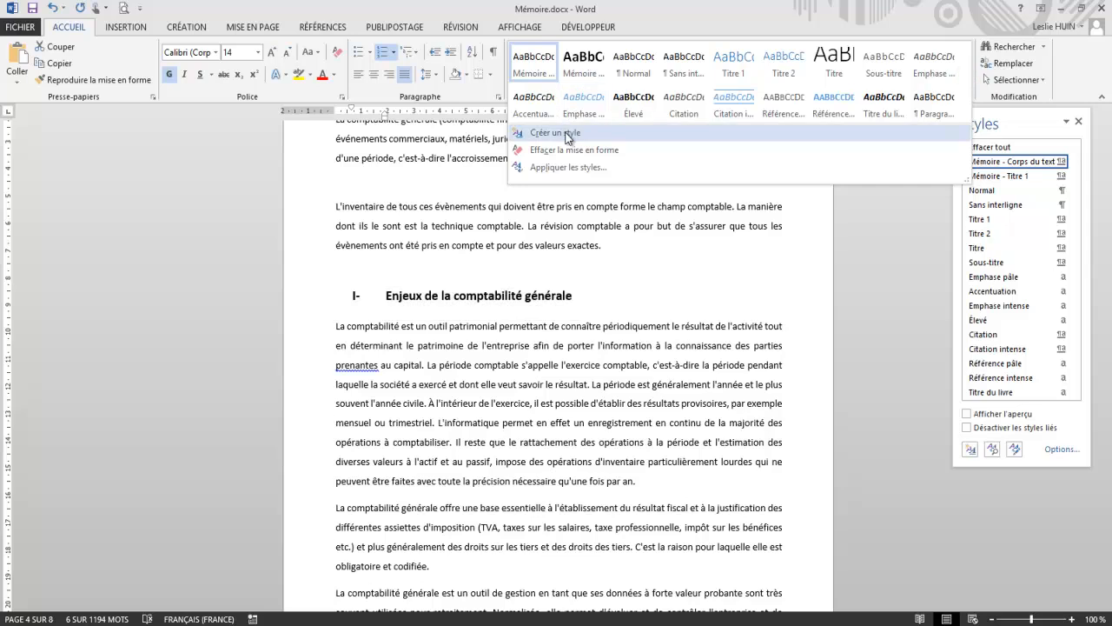
pyautogui.click(560, 132)
pyautogui.write('Mémoire - T')
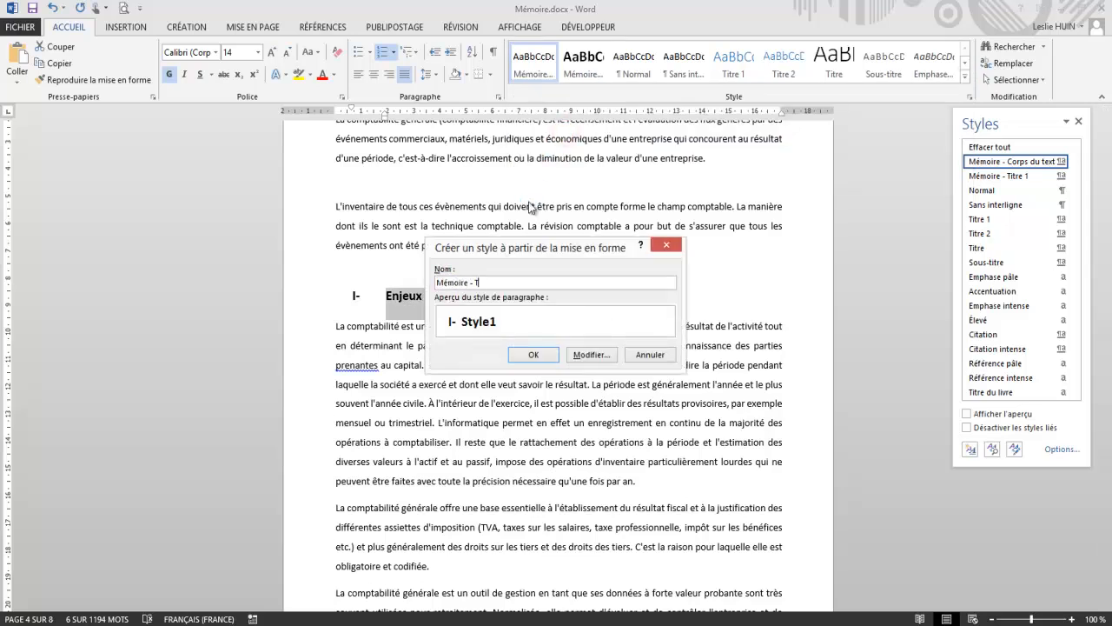
pyautogui.write('itre niveau 3')
pyautogui.click(534, 355)
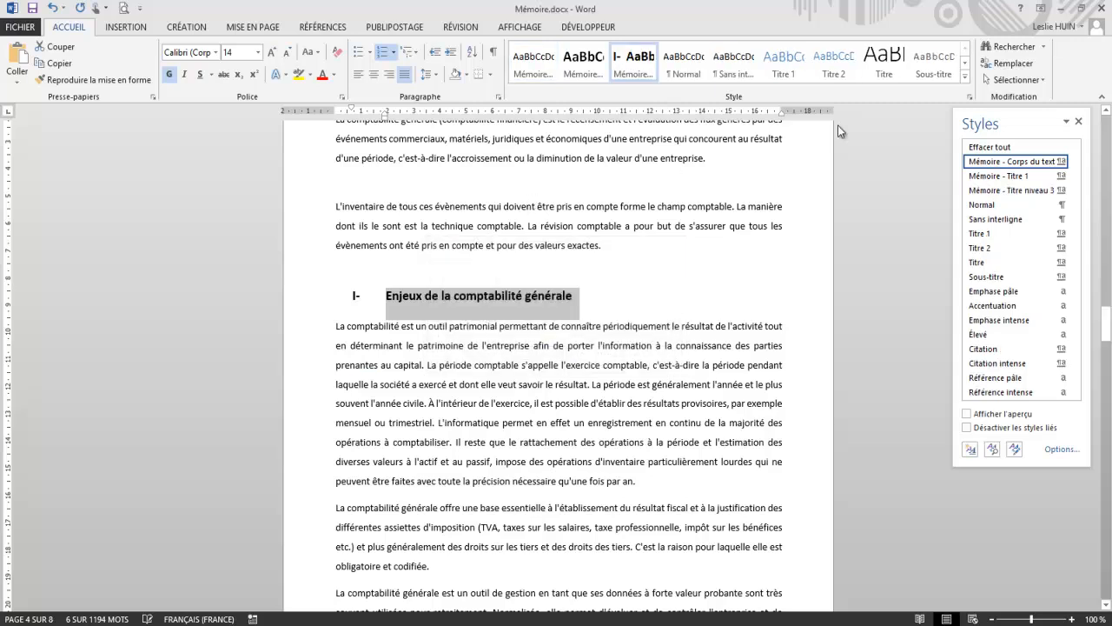
# Step: Rename the style just created from the Roman-numbered heading as "Mémoire - Titre niveau 2"
pyautogui.rightClick(622, 69)
pyautogui.click(658, 133)
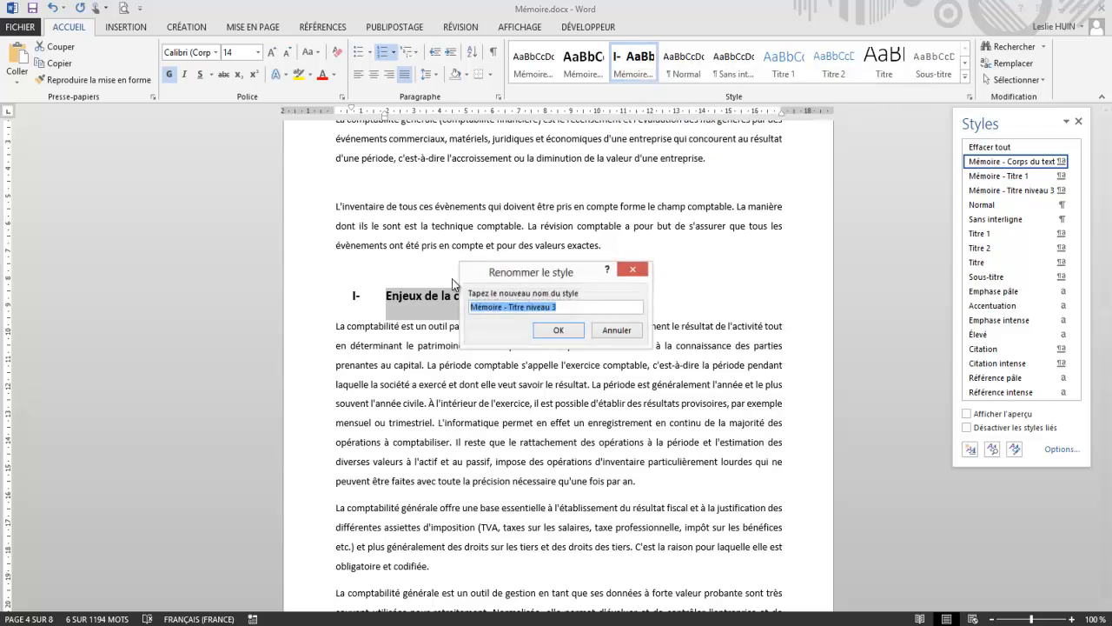
pyautogui.click(574, 306)
pyautogui.press('BackSpace')
pyautogui.write('e')
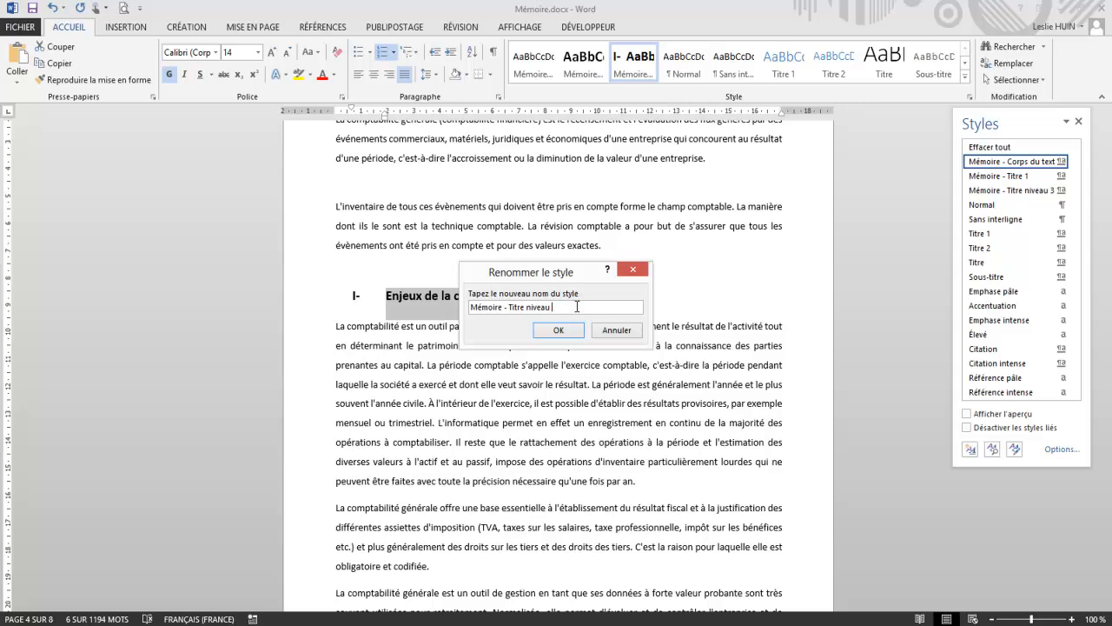
pyautogui.click(552, 332)
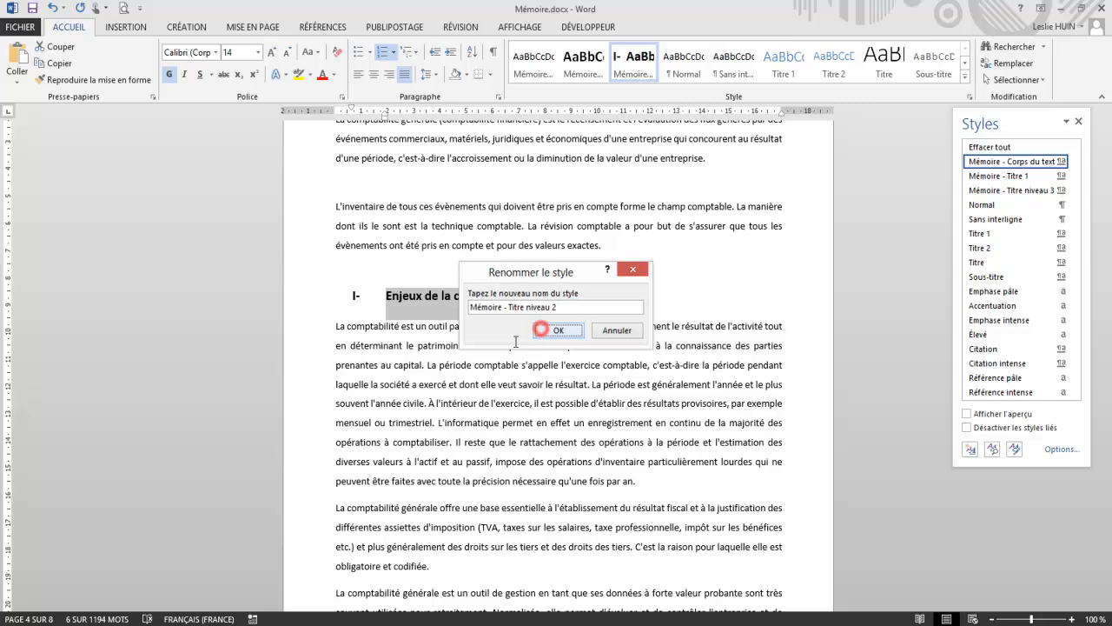
pyautogui.click(415, 359)
# Step: Apply the "Mémoire - Titre niveau 2" style to "L'organisation comptable en France" and delete its hand-typed numeral "III"
pyautogui.scroll(-4, 416, 358)
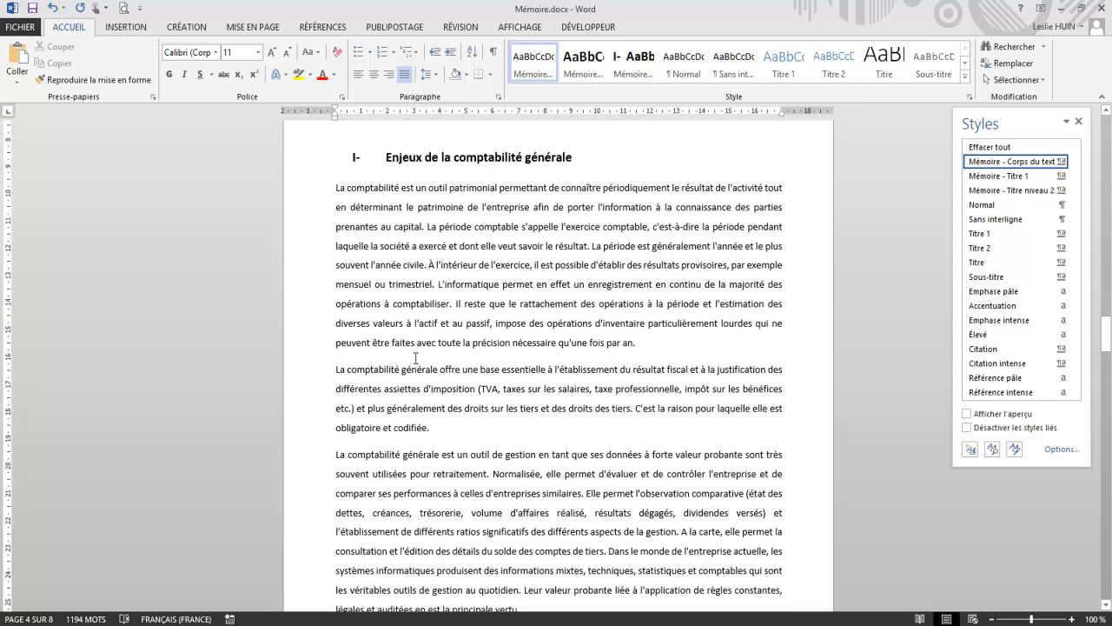
pyautogui.scroll(-9, 415, 358)
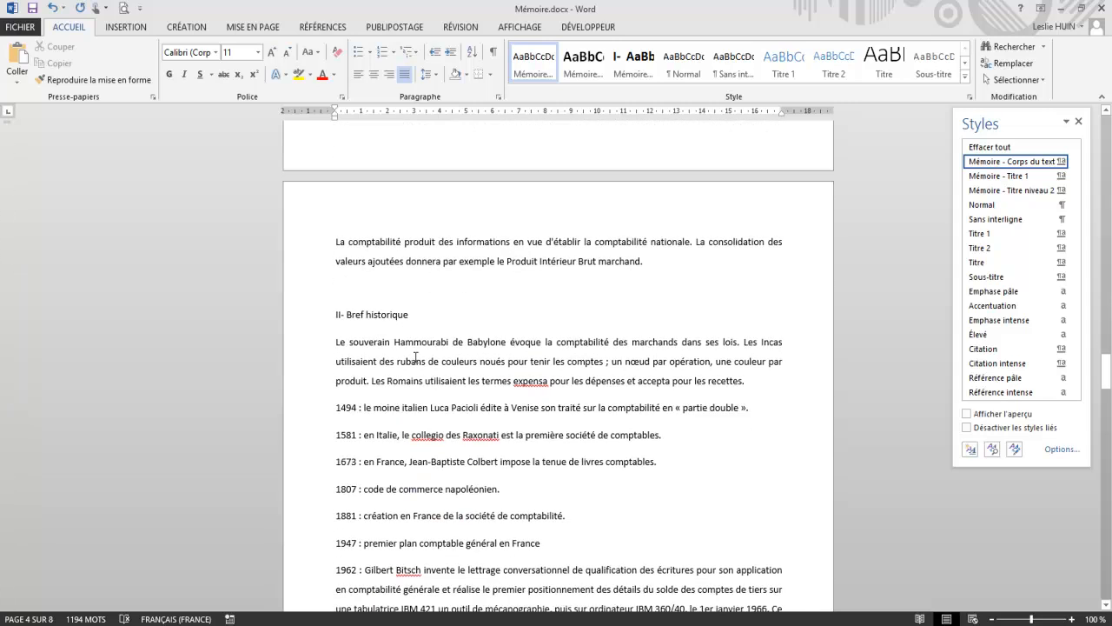
pyautogui.scroll(-5, 415, 357)
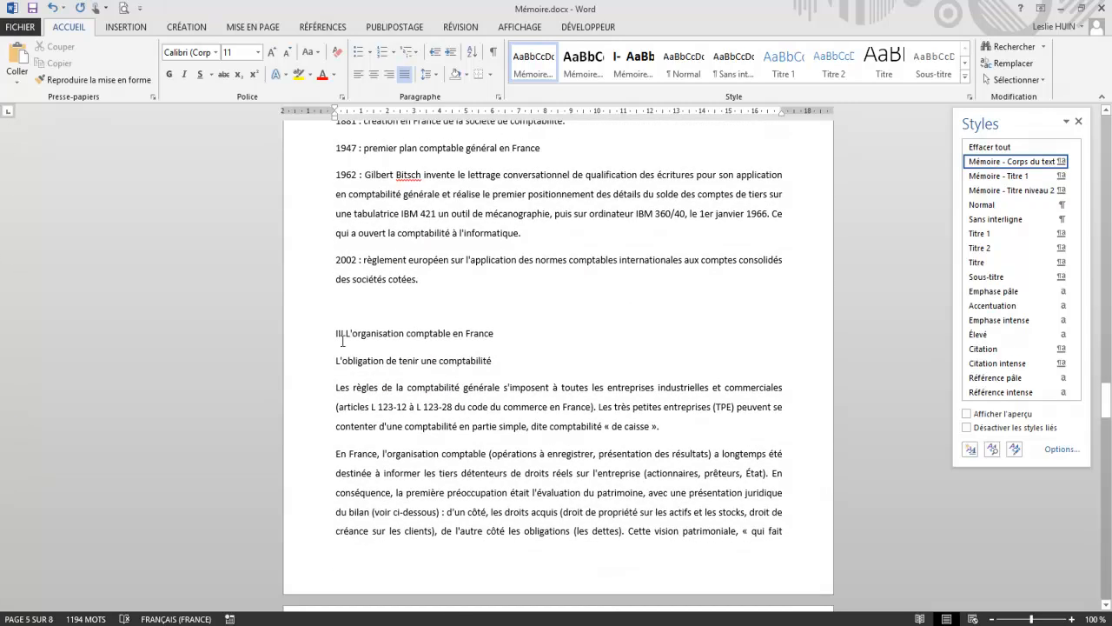
pyautogui.click(334, 333)
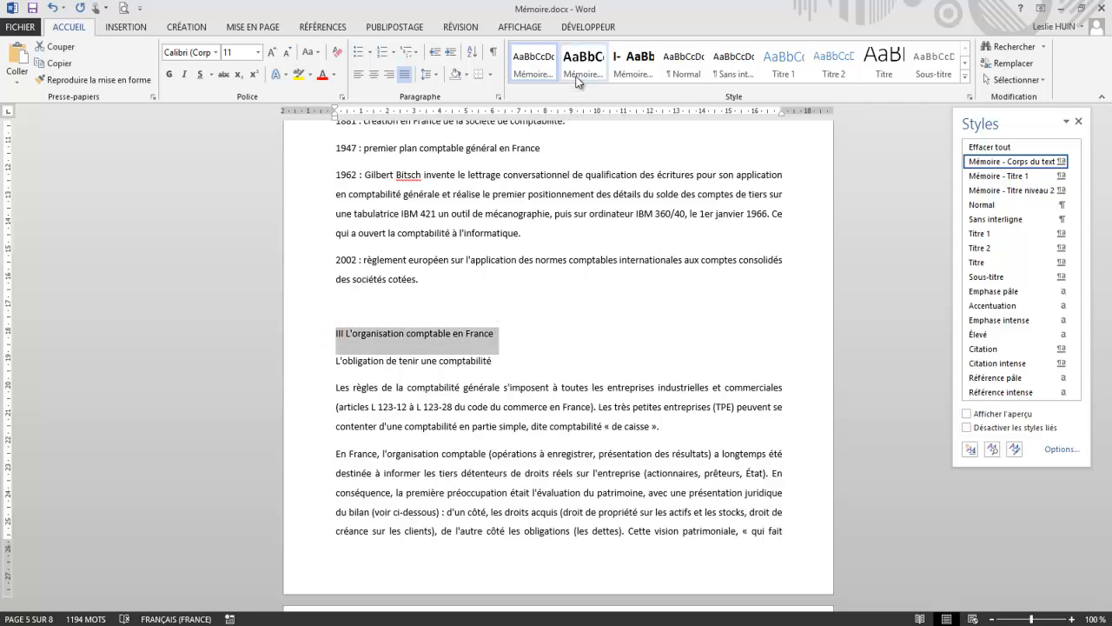
pyautogui.click(626, 68)
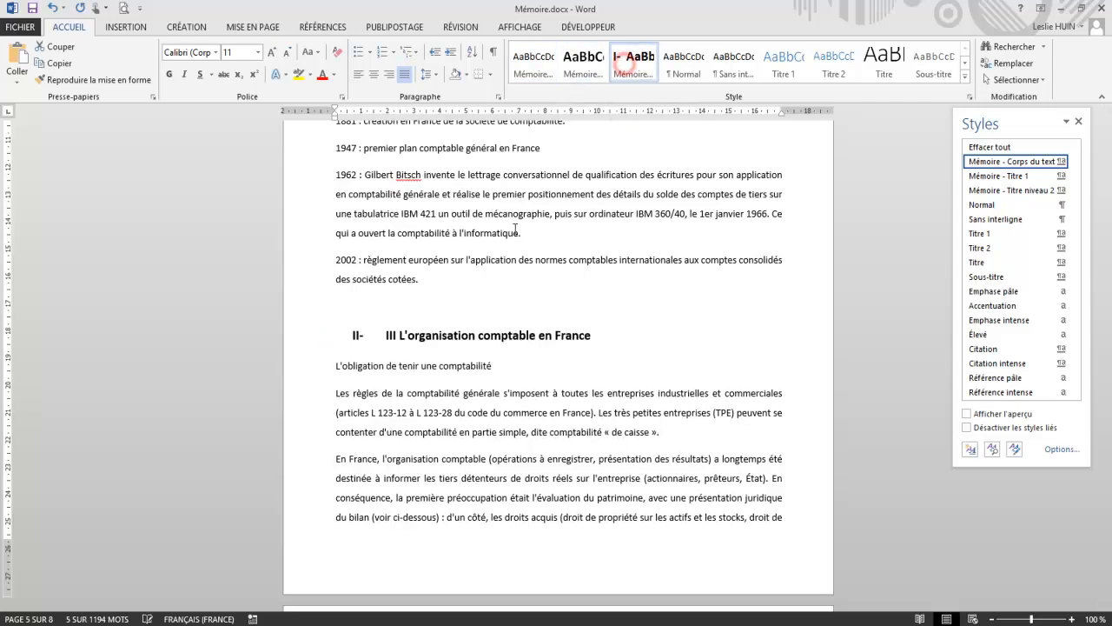
pyautogui.click(400, 340)
pyautogui.press('BackSpace')
pyautogui.press('BackSpace')
pyautogui.press('BackSpace')
pyautogui.press('BackSpace')
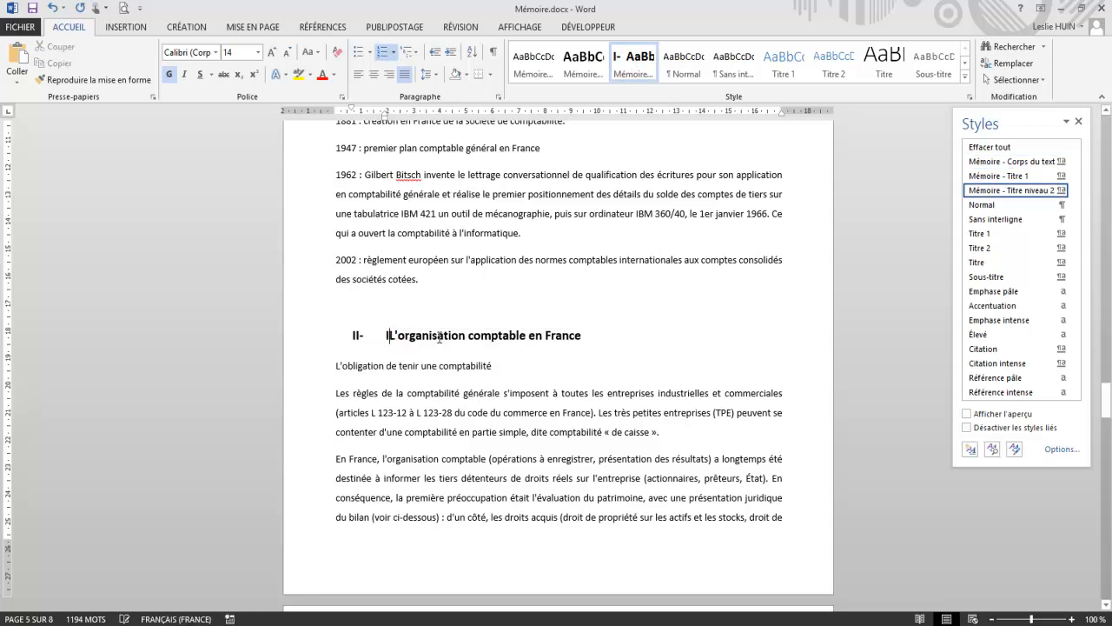
# Step: Apply the "Mémoire - Titre niveau 2" style to the "Bref historique" heading and delete its hand-typed numeral "II-"
pyautogui.scroll(4, 590, 327)
pyautogui.scroll(3, 590, 327)
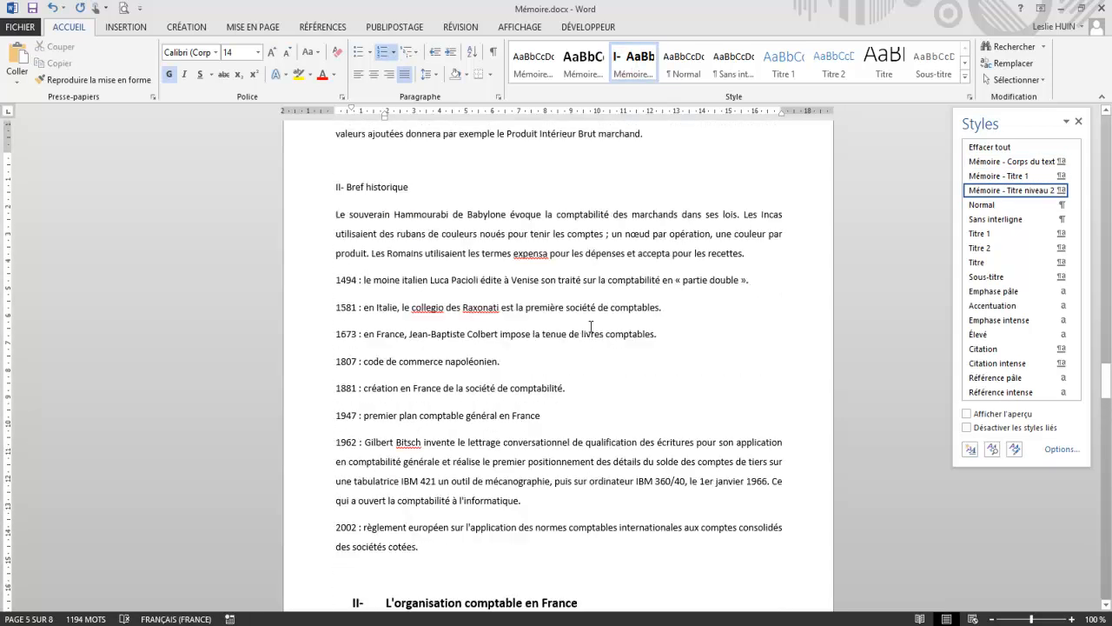
pyautogui.tripleClick(424, 232)
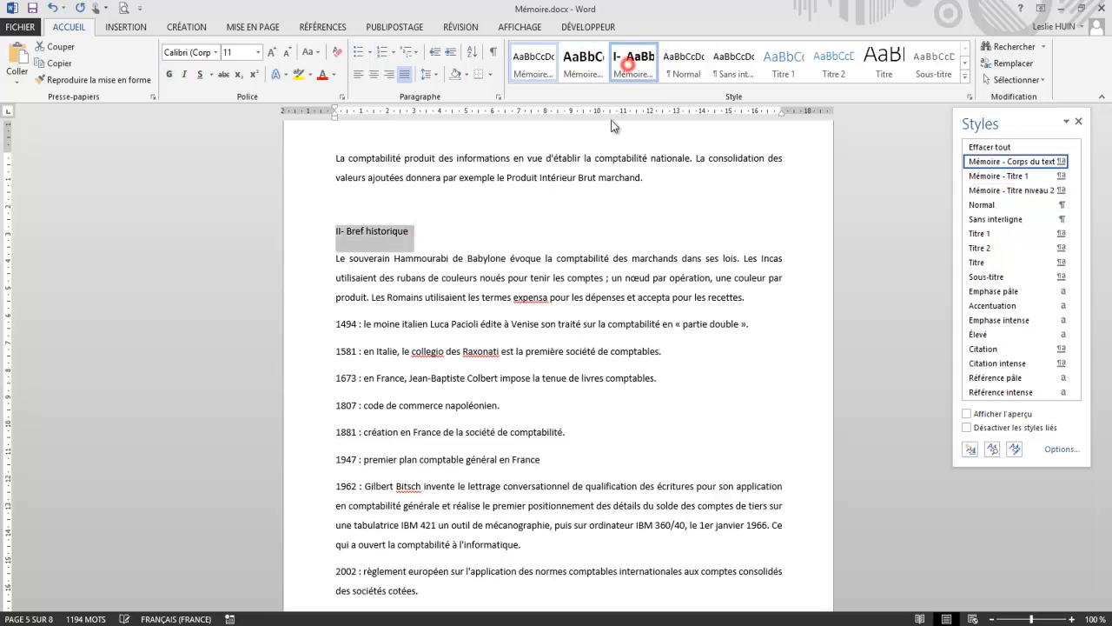
pyautogui.click(619, 73)
pyautogui.click(382, 233)
pyautogui.press('Delete')
pyautogui.press('Delete')
pyautogui.press('Delete')
pyautogui.press('Delete')
pyautogui.click(529, 317)
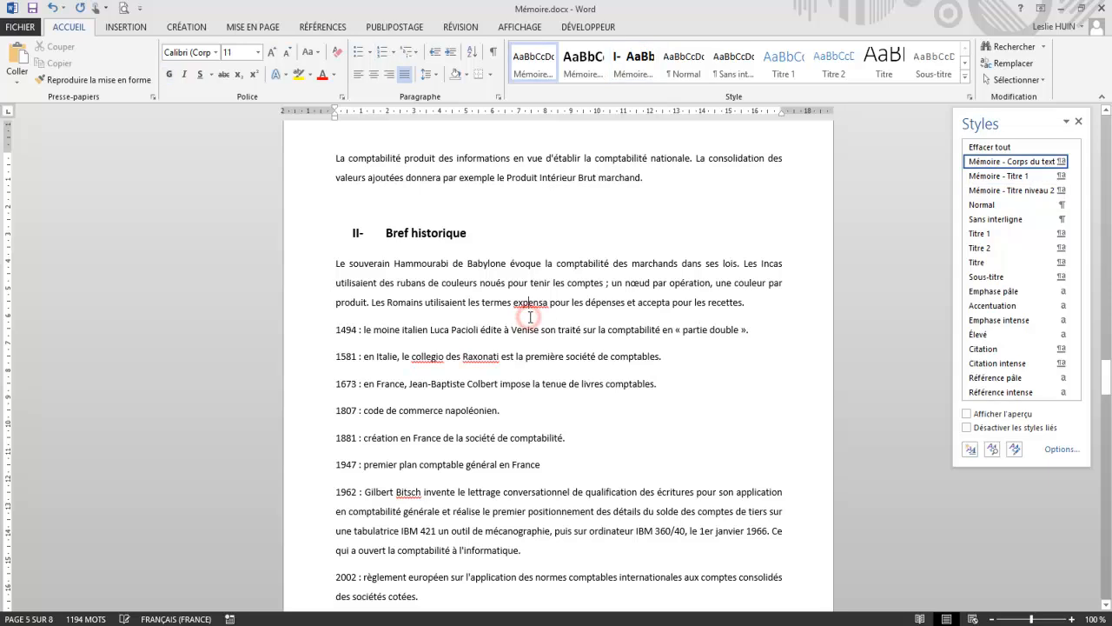
# Step: Format the subheading "L'obligation de tenir une comptabilité" as a bold, underlined bullet item
pyautogui.scroll(-5, 532, 317)
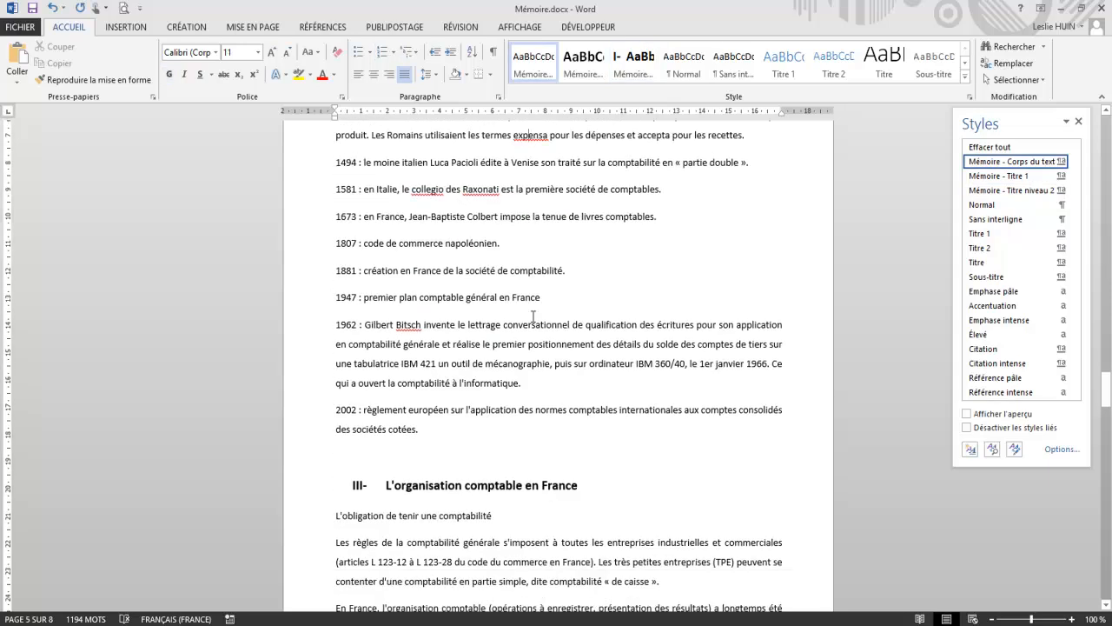
pyautogui.click(511, 376)
pyautogui.moveTo(511, 376); pyautogui.dragTo(307, 377)
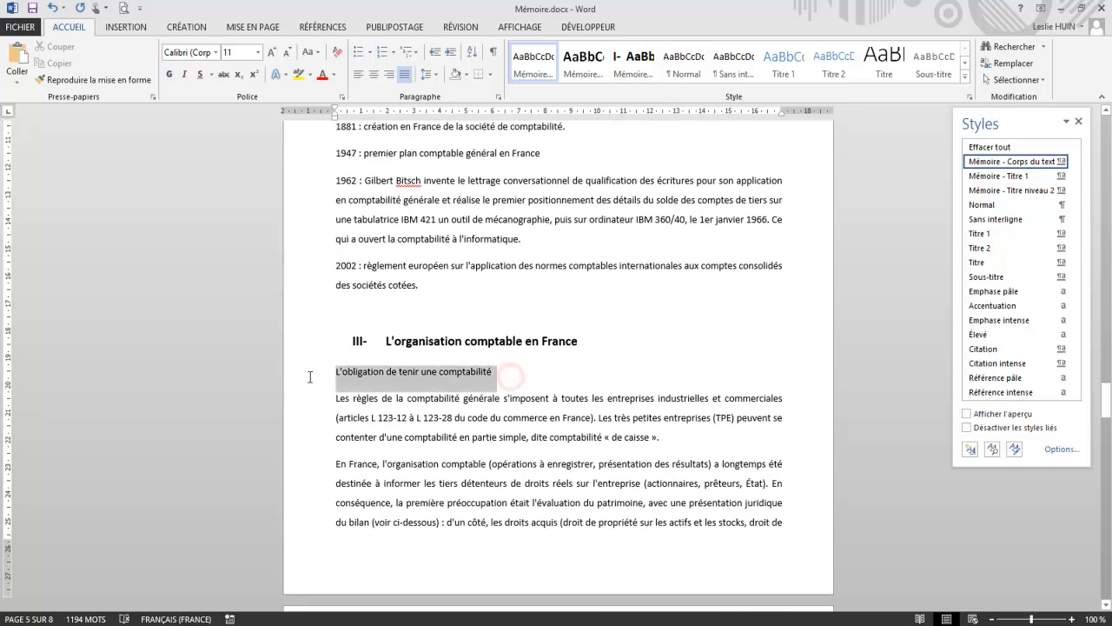
pyautogui.click(357, 52)
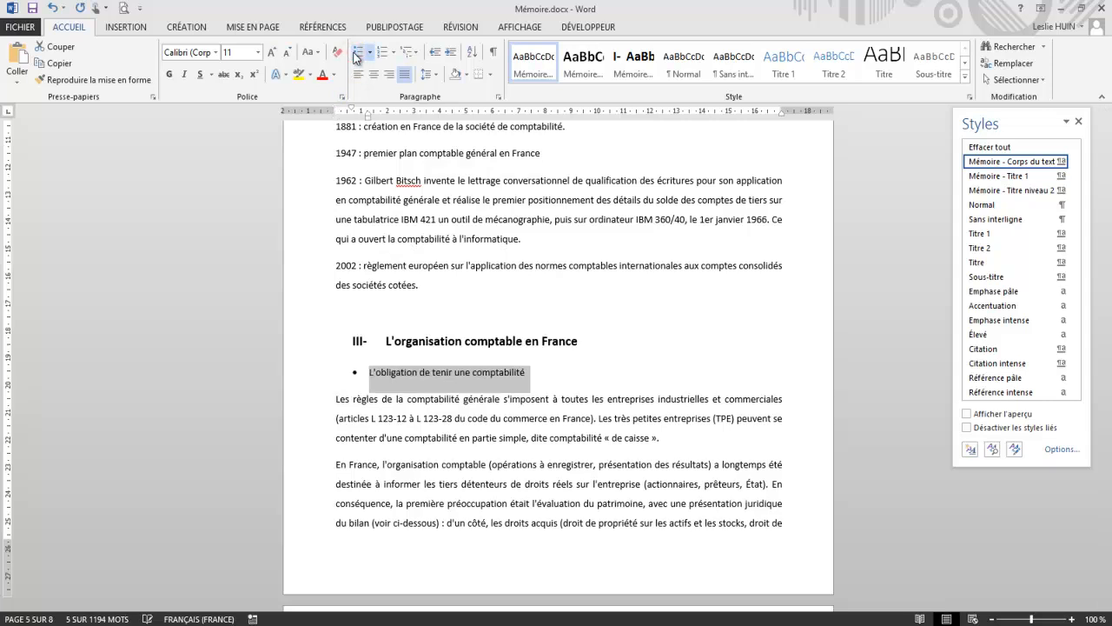
pyautogui.click(168, 74)
pyautogui.click(200, 74)
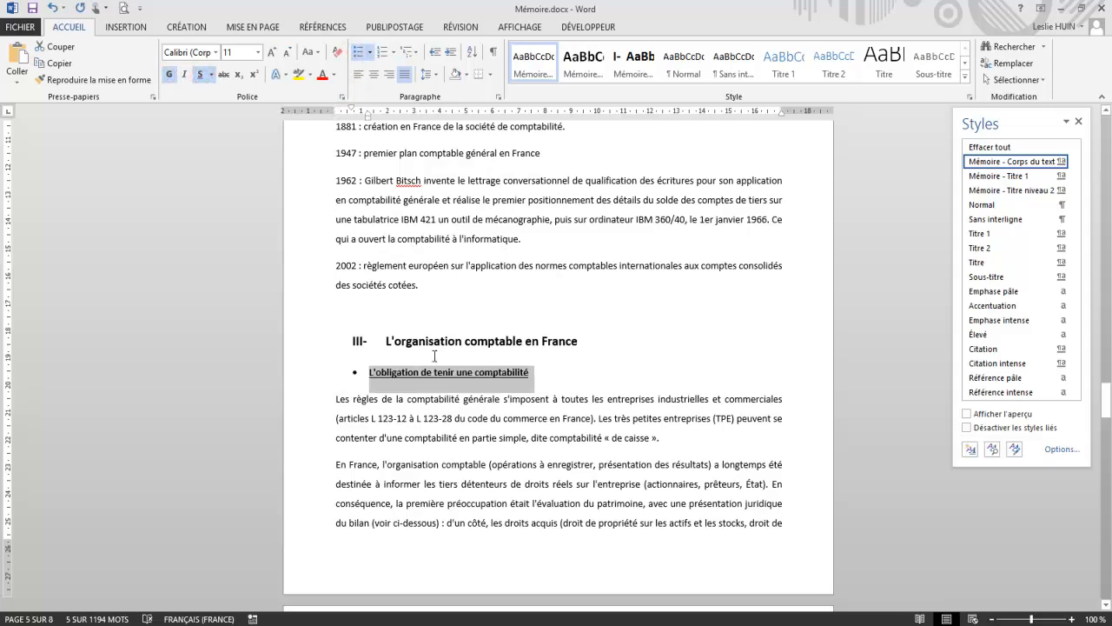
# Step: Create a style named "Mémoire - Titre niveau 3" from the formatting of the subheading "L'obligation de tenir une comptabilité"
pyautogui.click(965, 80)
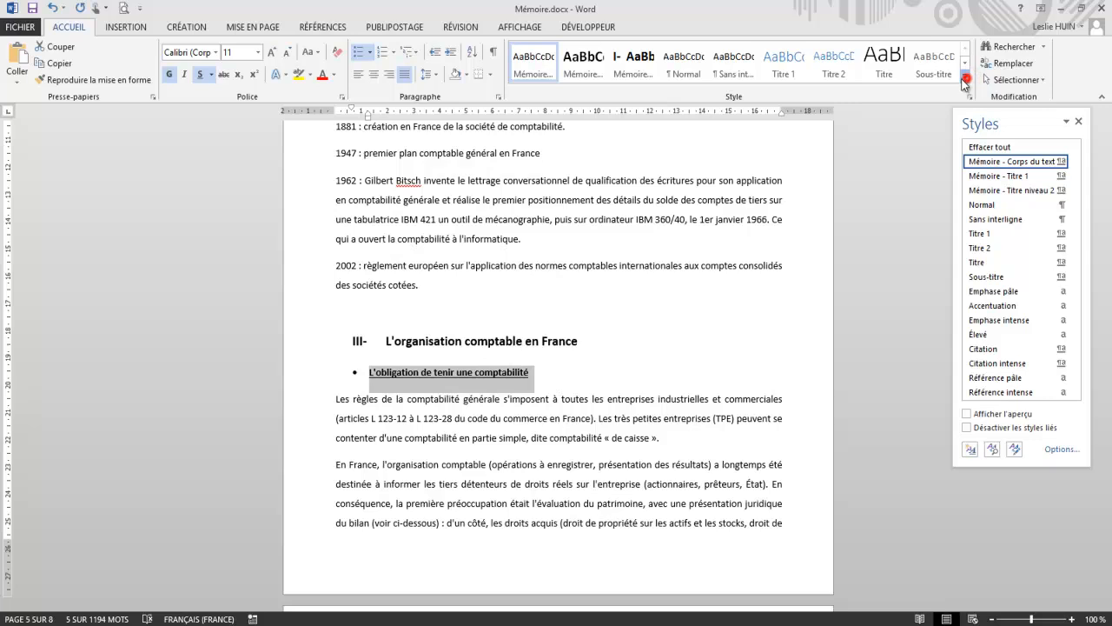
pyautogui.click(545, 175)
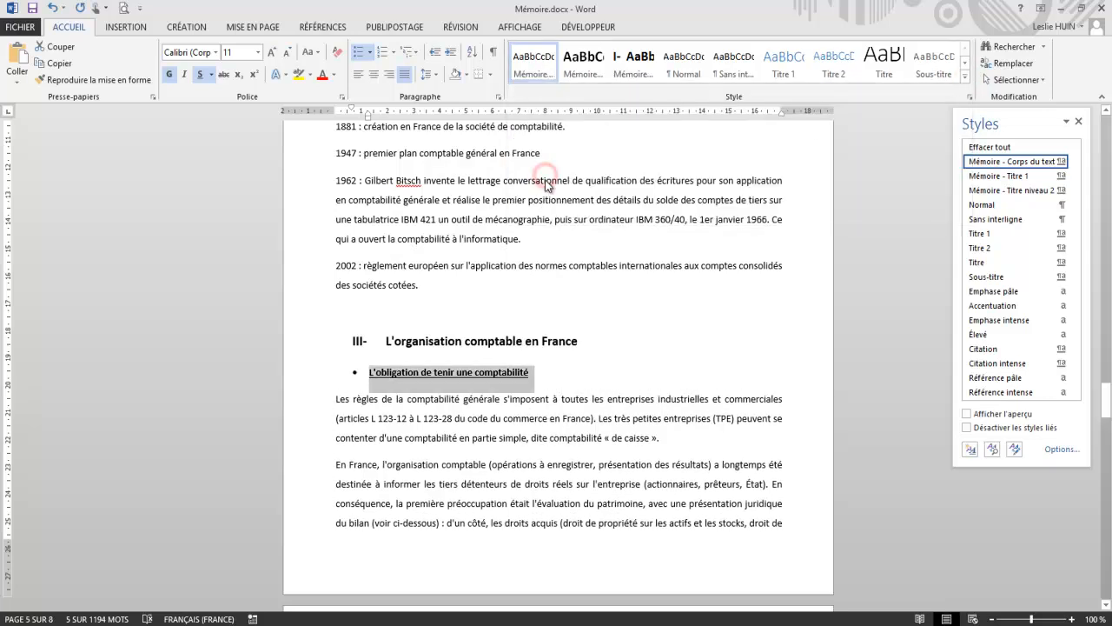
pyautogui.write('mém')
pyautogui.press('BackSpace')
pyautogui.press('BackSpace')
pyautogui.press('BackSpace')
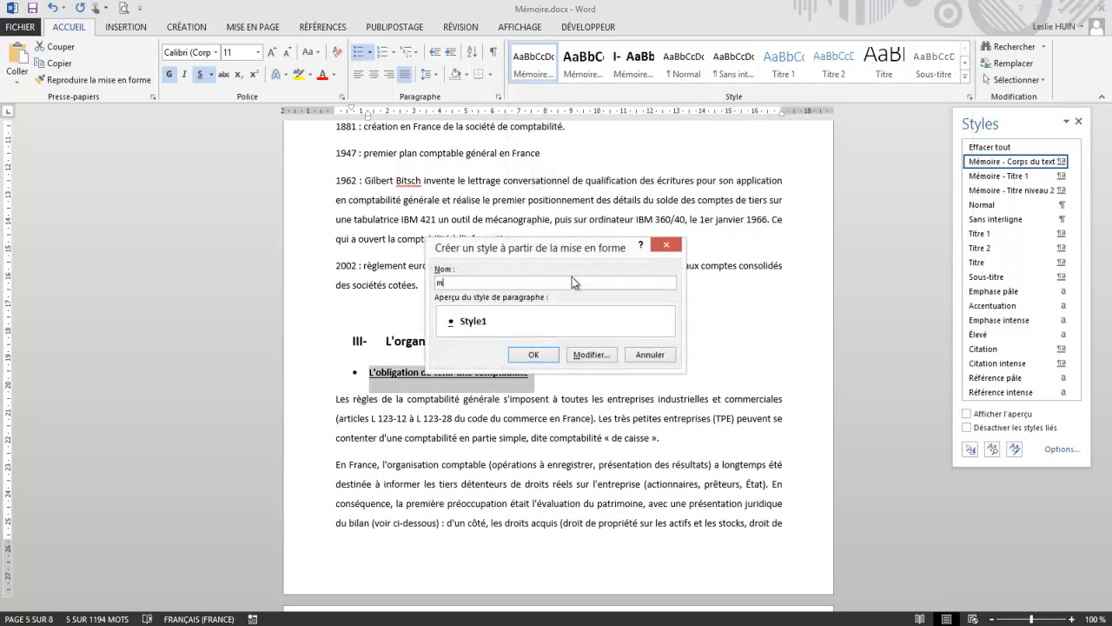
pyautogui.write('m')
pyautogui.press('BackSpace')
pyautogui.write('Mémoire - Titre niveau 3')
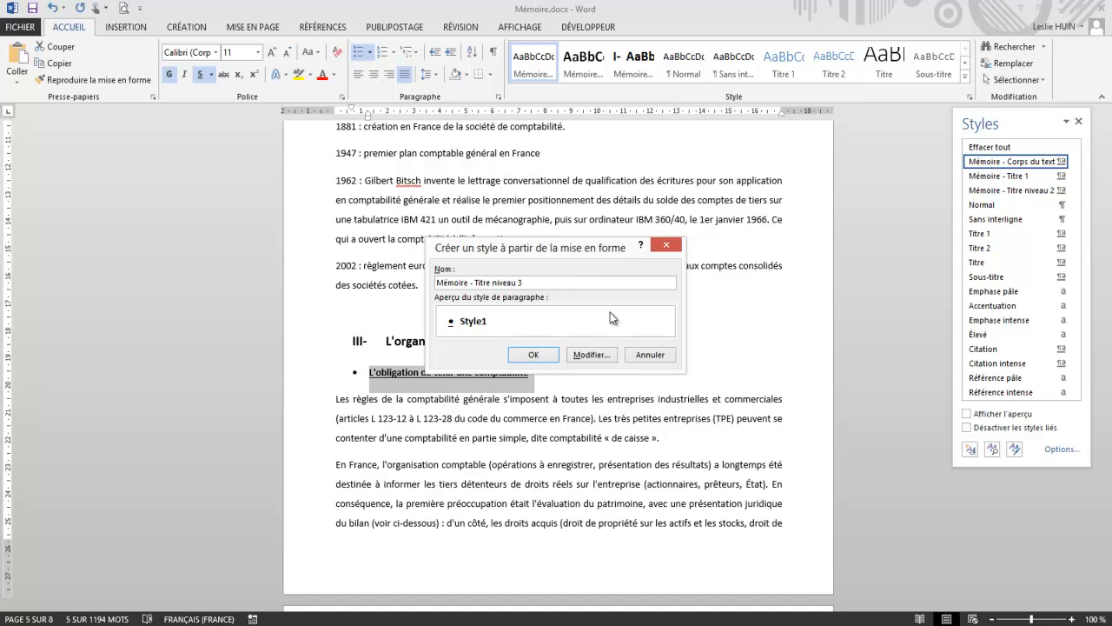
pyautogui.click(533, 354)
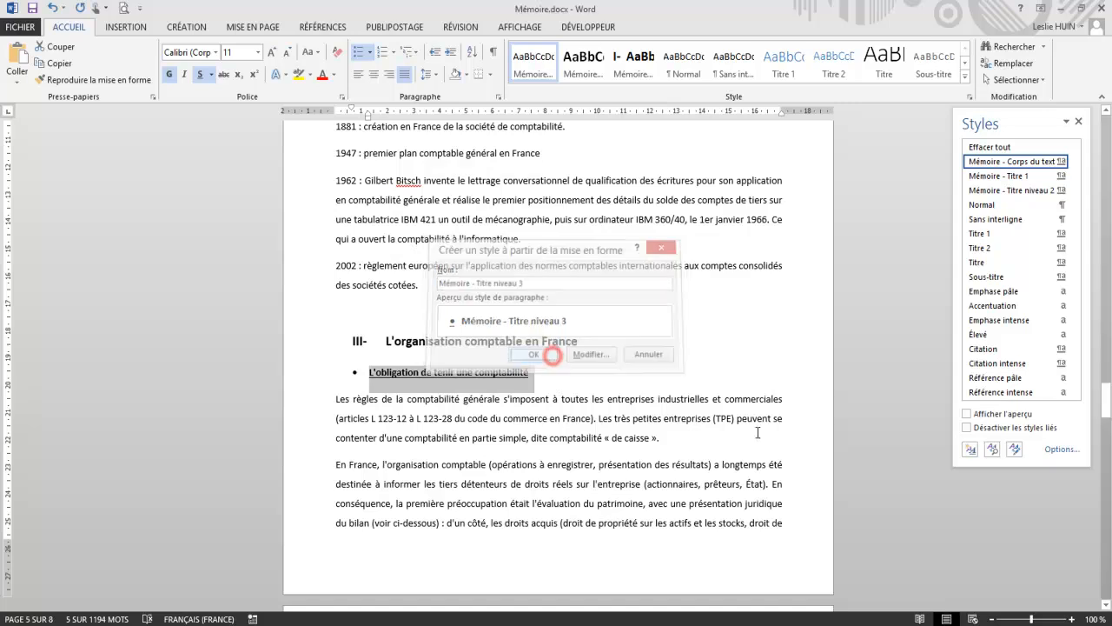
pyautogui.click(720, 409)
# Step: Apply the "Mémoire - Titre niveau 3" style to the subheading "Les documents comptables utilisés"
pyautogui.scroll(-4, 720, 409)
pyautogui.scroll(-3, 720, 410)
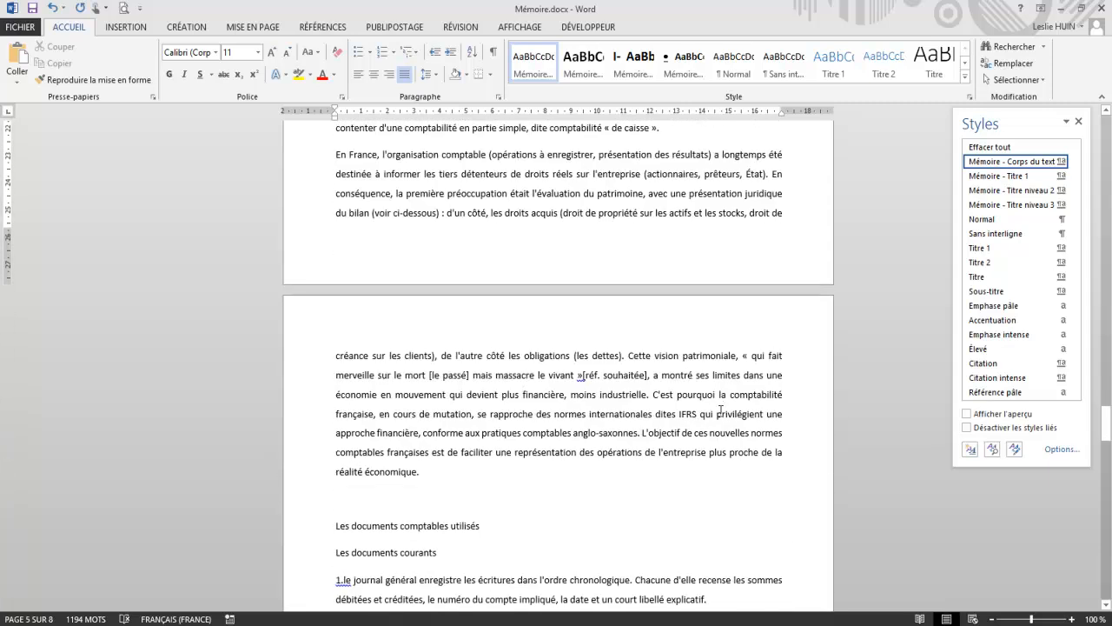
pyautogui.scroll(4, 720, 410)
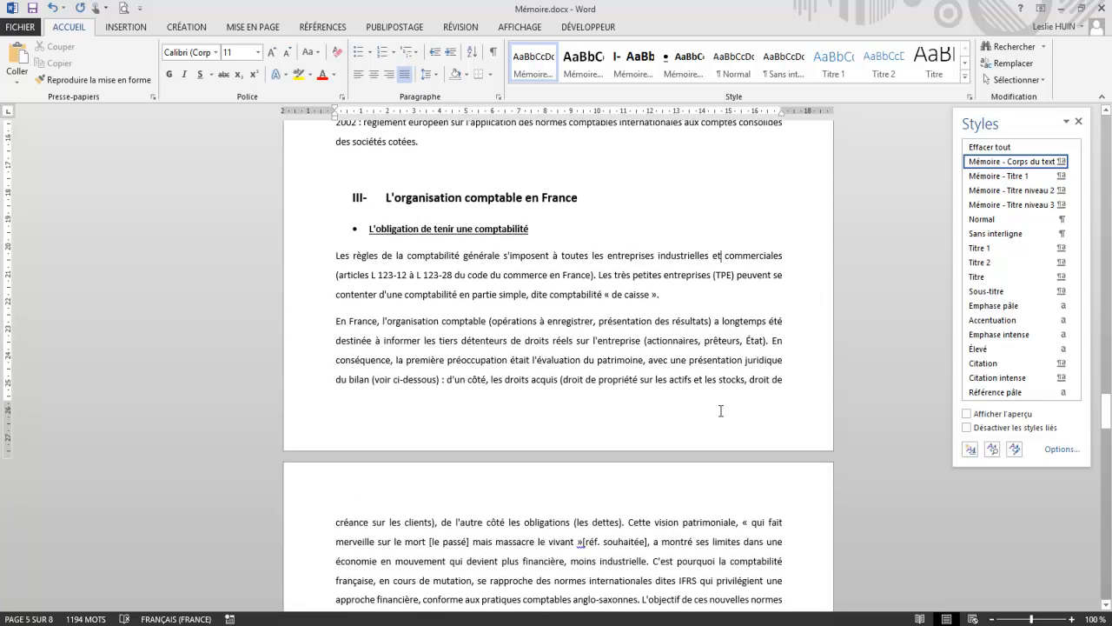
pyautogui.scroll(-3, 721, 410)
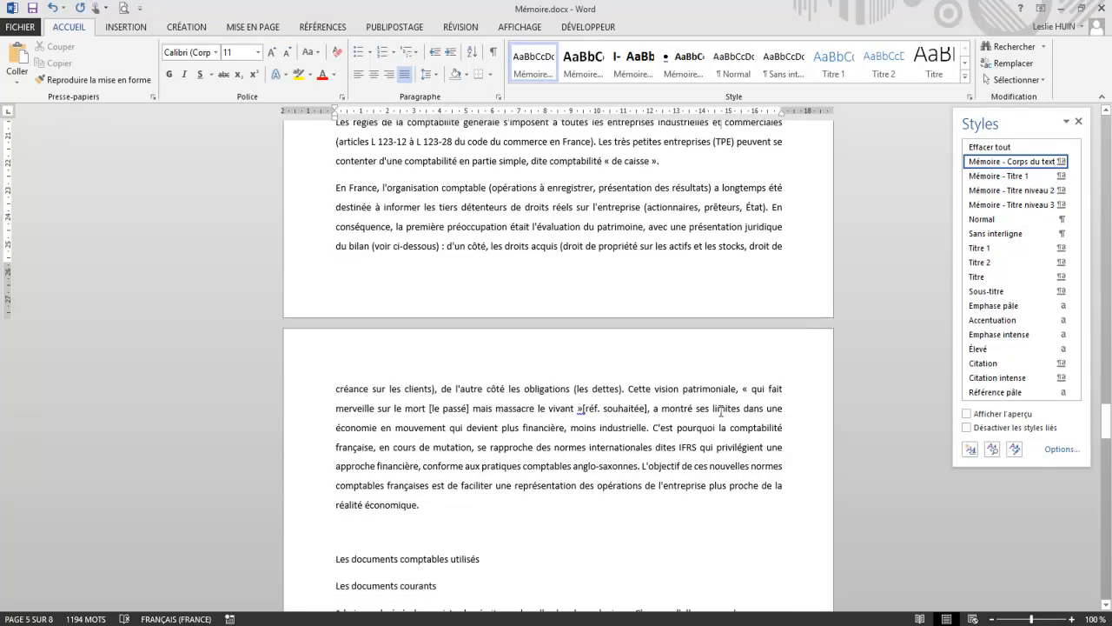
pyautogui.click(495, 559)
pyautogui.moveTo(495, 559); pyautogui.dragTo(334, 559)
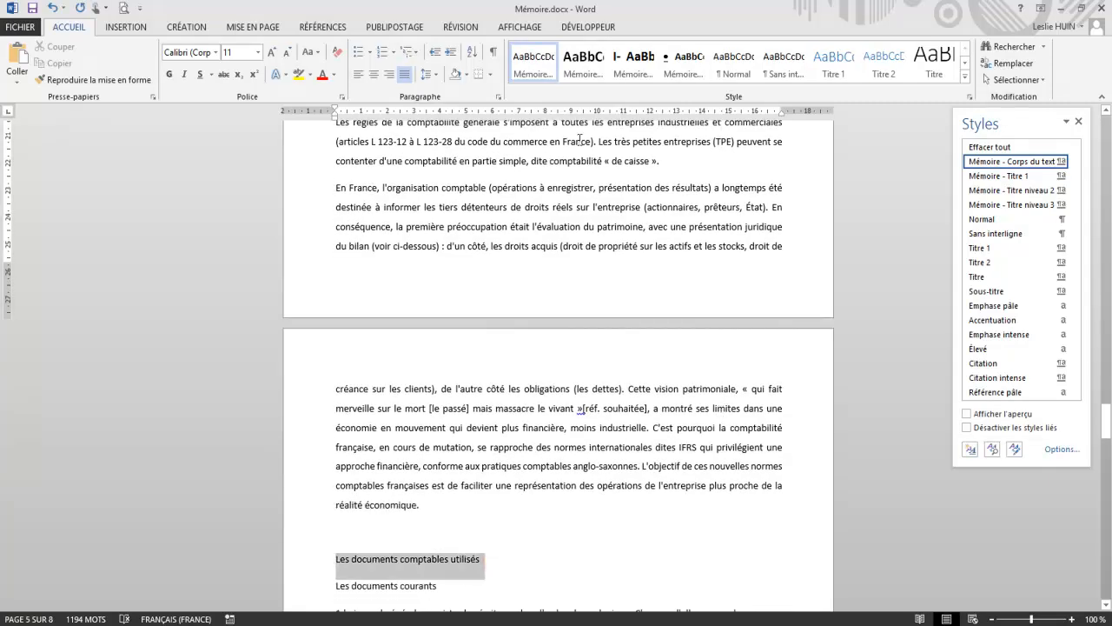
pyautogui.click(671, 68)
pyautogui.click(515, 379)
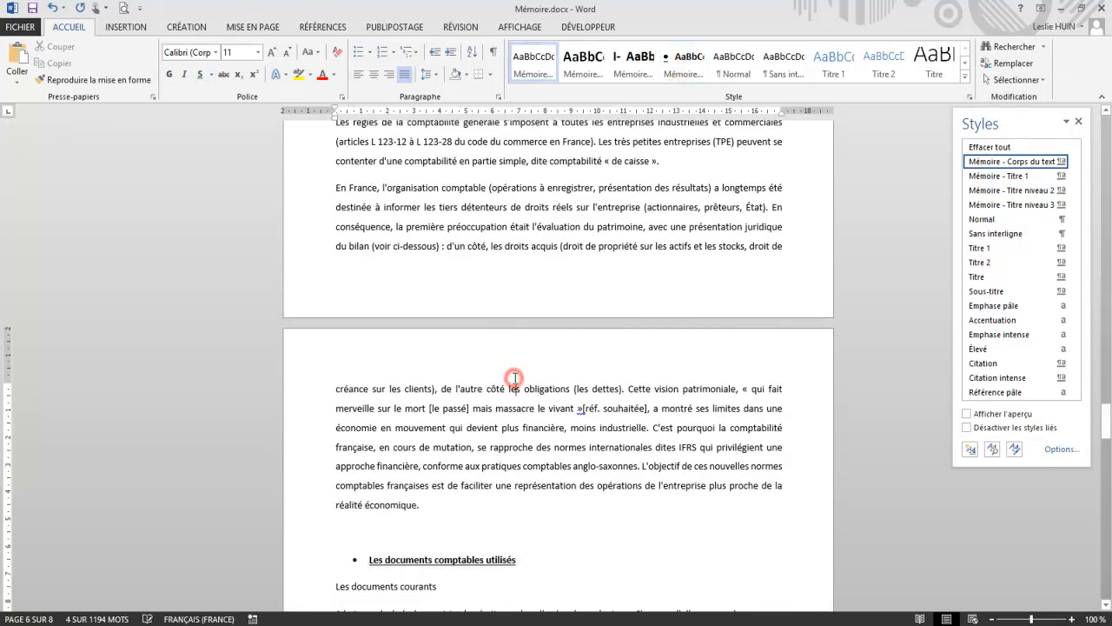
# Step: Examine the available bullet and numbering formats and review the styled headings back up to the Chapitre 1 title
pyautogui.scroll(10, 516, 376)
pyautogui.scroll(5, 517, 375)
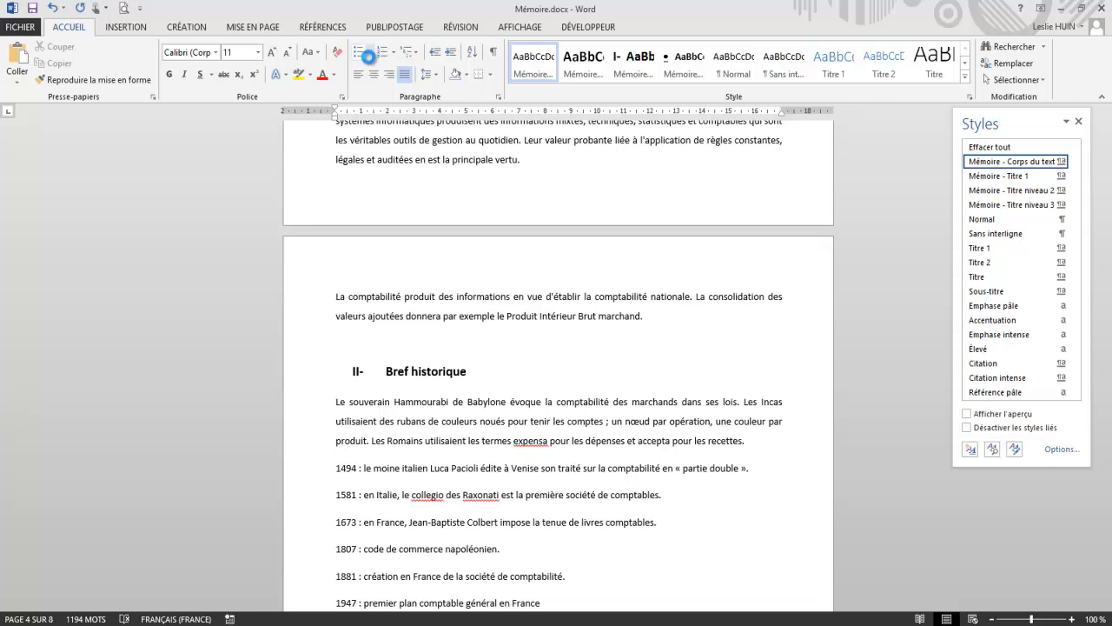
pyautogui.click(369, 54)
pyautogui.click(393, 54)
pyautogui.click(394, 54)
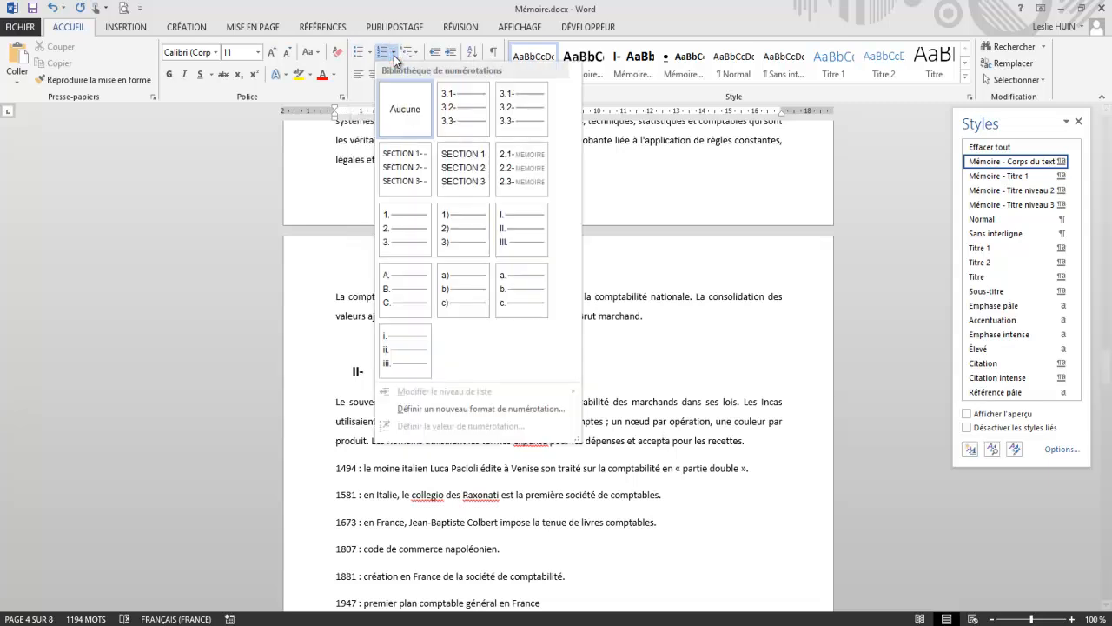
pyautogui.click(702, 365)
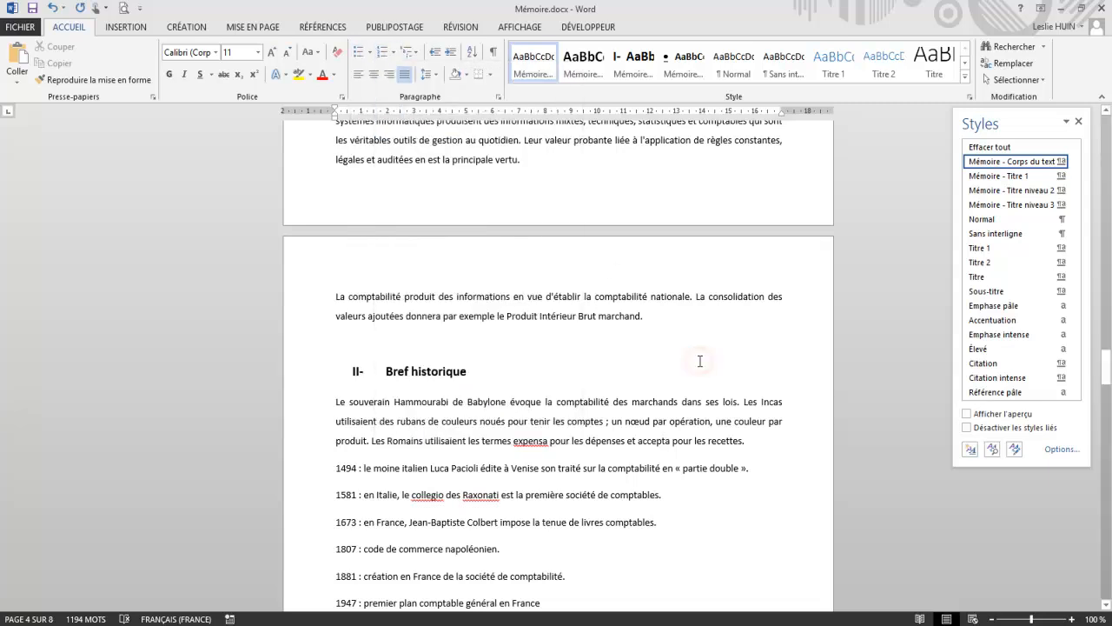
pyautogui.scroll(10, 700, 360)
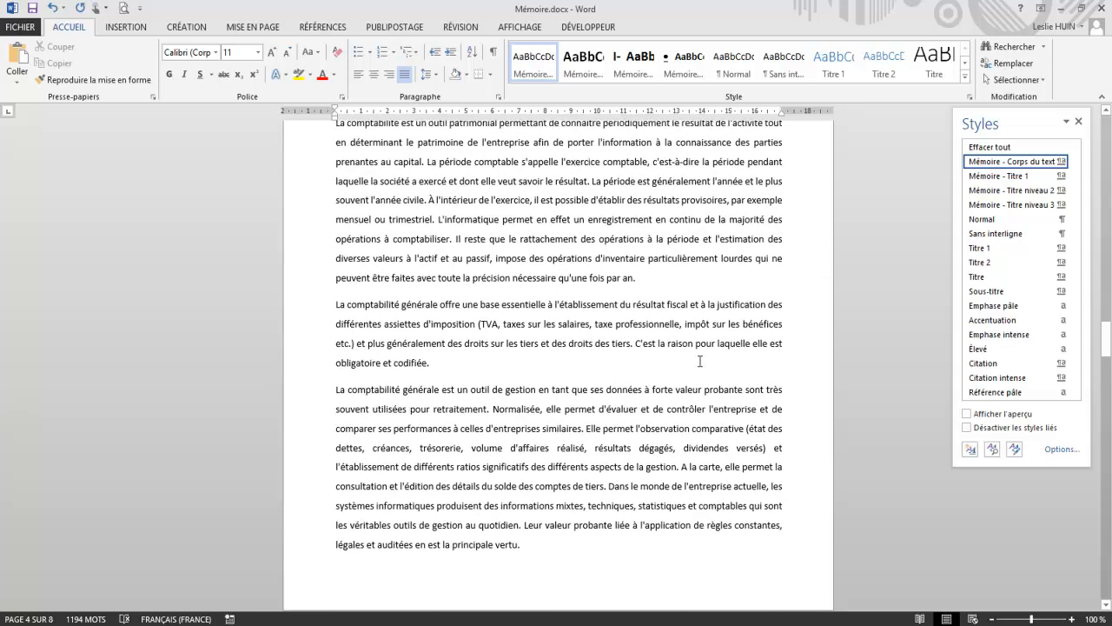
pyautogui.scroll(4, 700, 361)
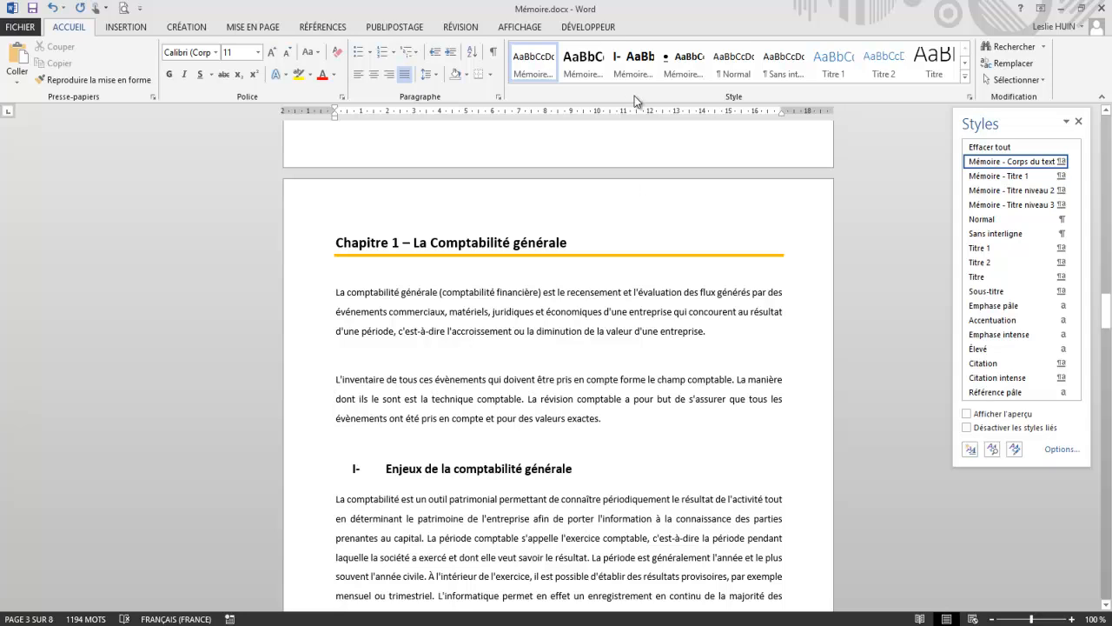
# Step: Modify the "Mémoire - Titre 1" style so its paragraph outline level is Niveau 1
pyautogui.click(964, 77)
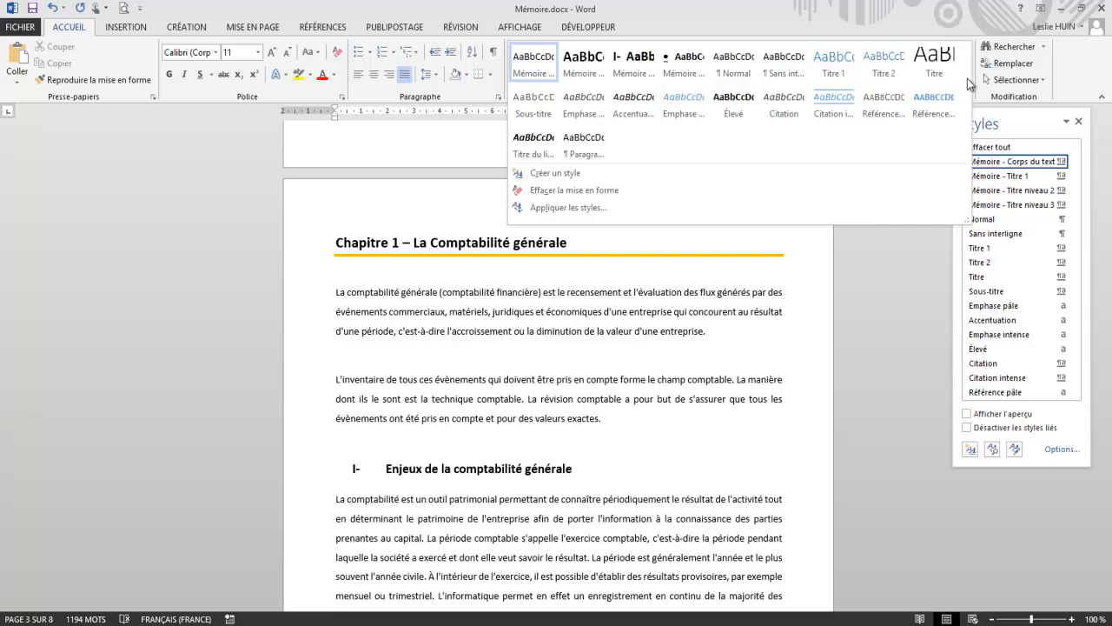
pyautogui.rightClick(591, 64)
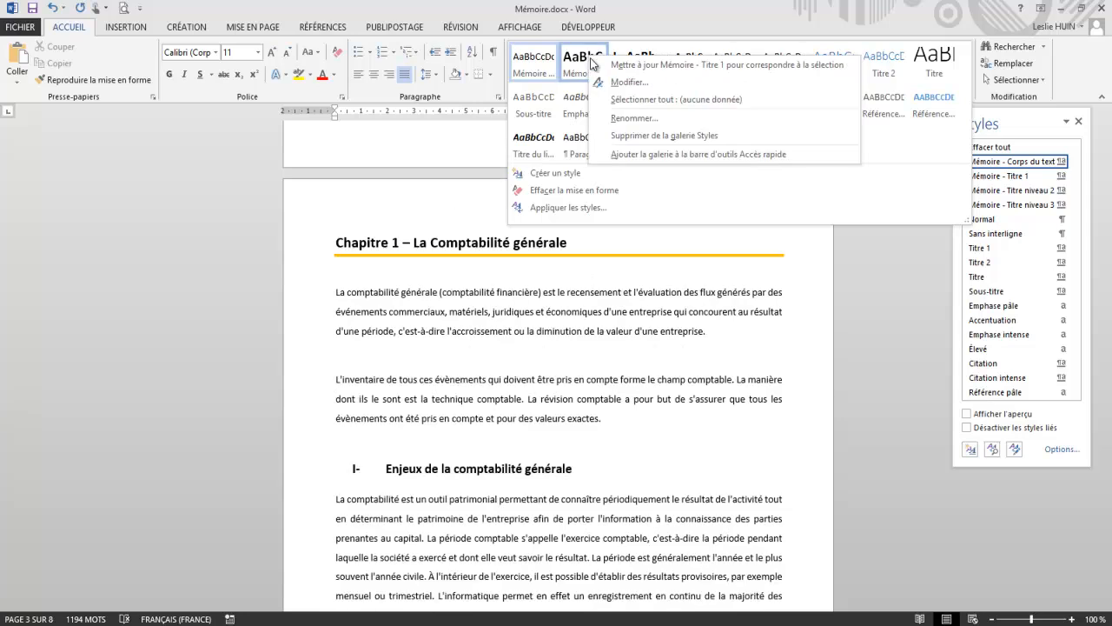
pyautogui.click(613, 81)
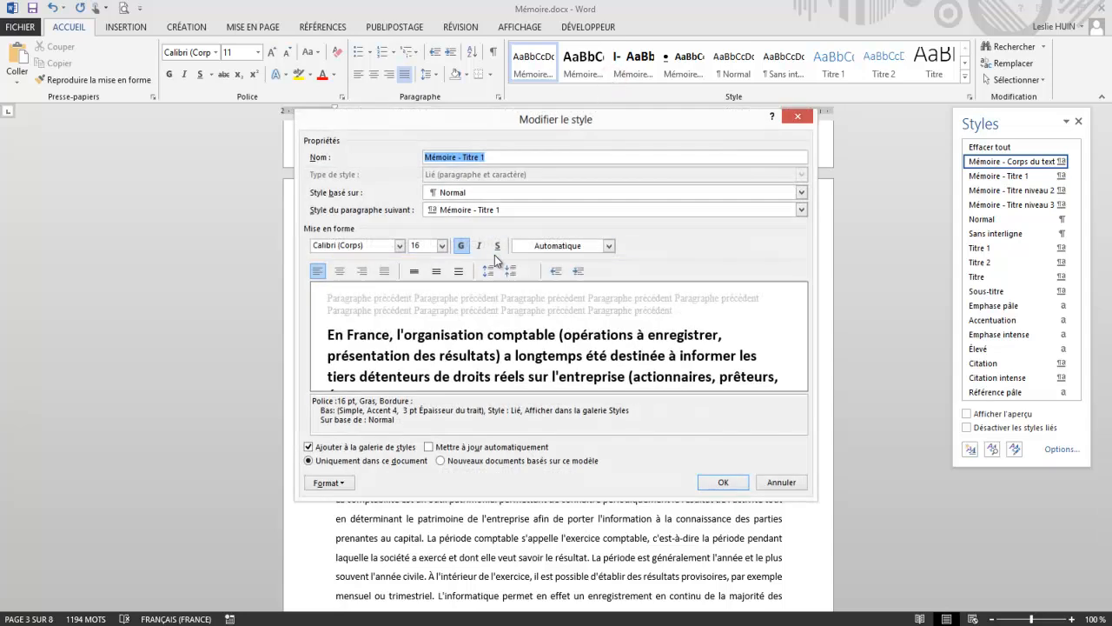
pyautogui.click(327, 483)
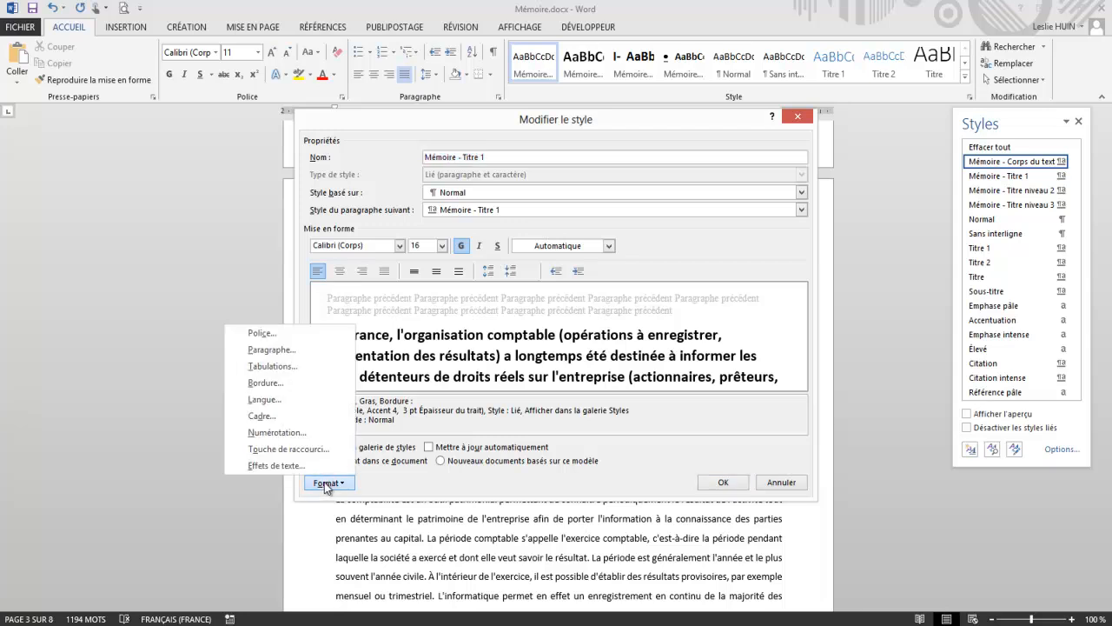
pyautogui.click(263, 351)
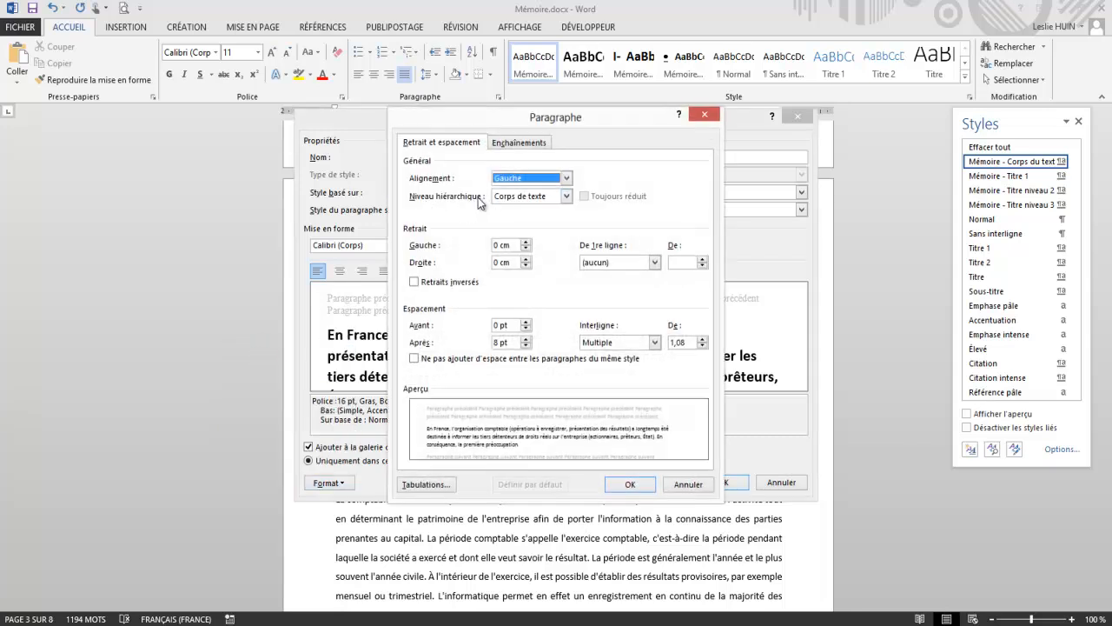
pyautogui.click(566, 196)
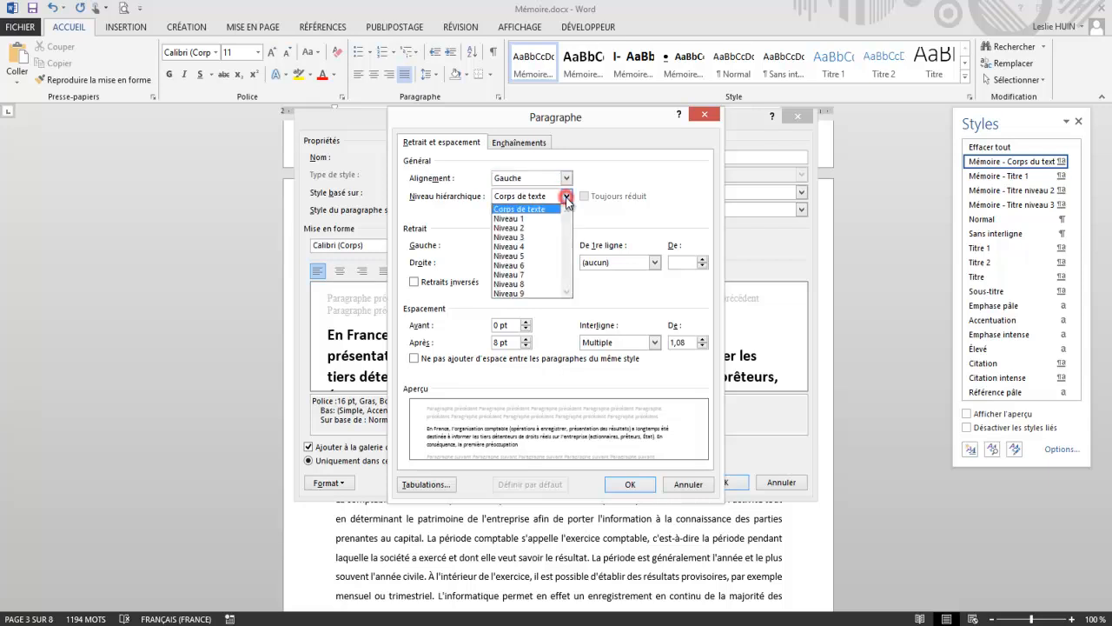
pyautogui.click(526, 220)
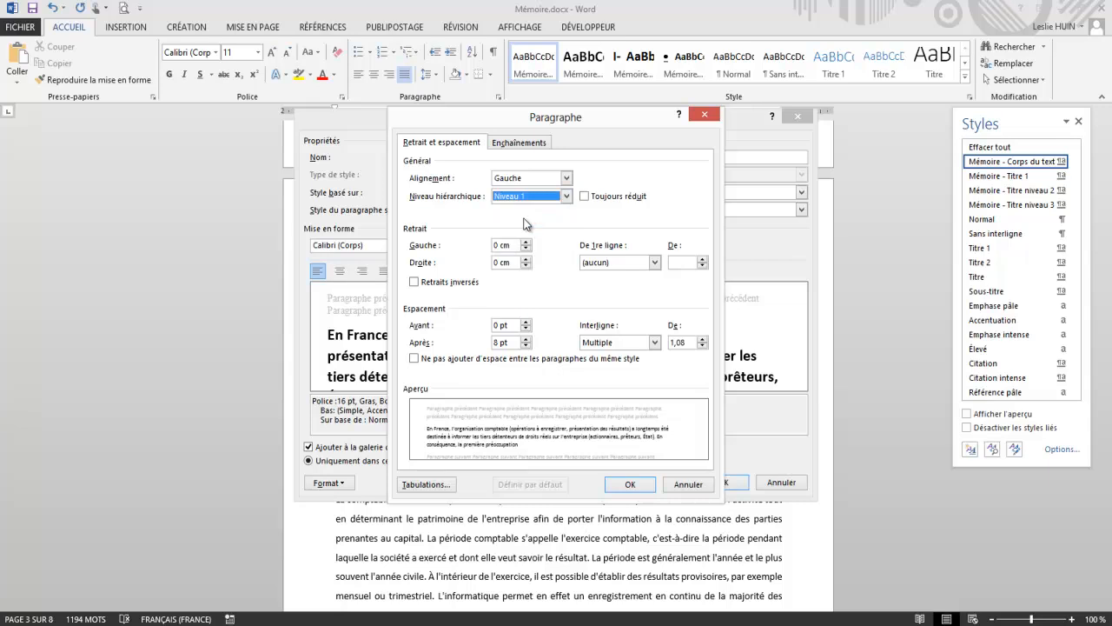
pyautogui.click(627, 485)
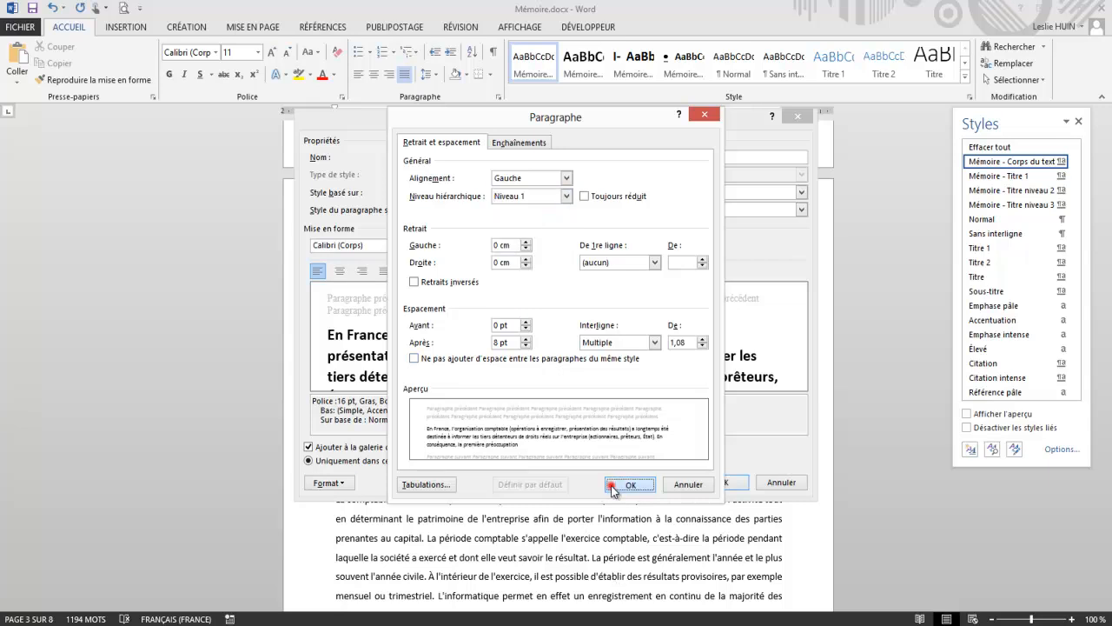
pyautogui.click(708, 488)
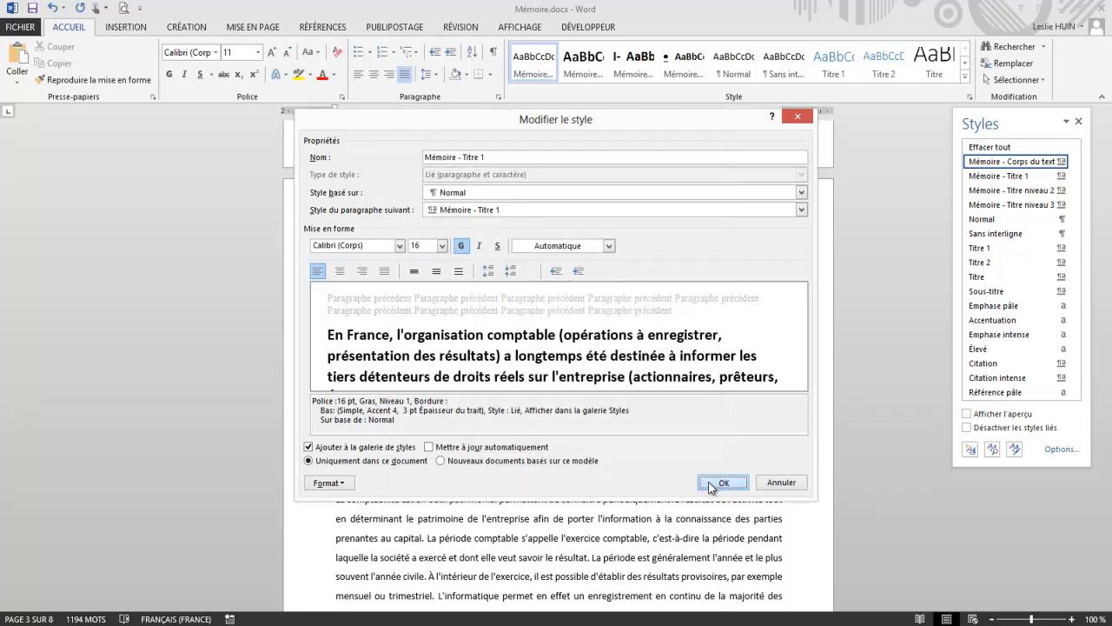
# Step: Modify the "Mémoire - Titre niveau 2" style so its paragraph outline level is Niveau 2
pyautogui.rightClick(630, 69)
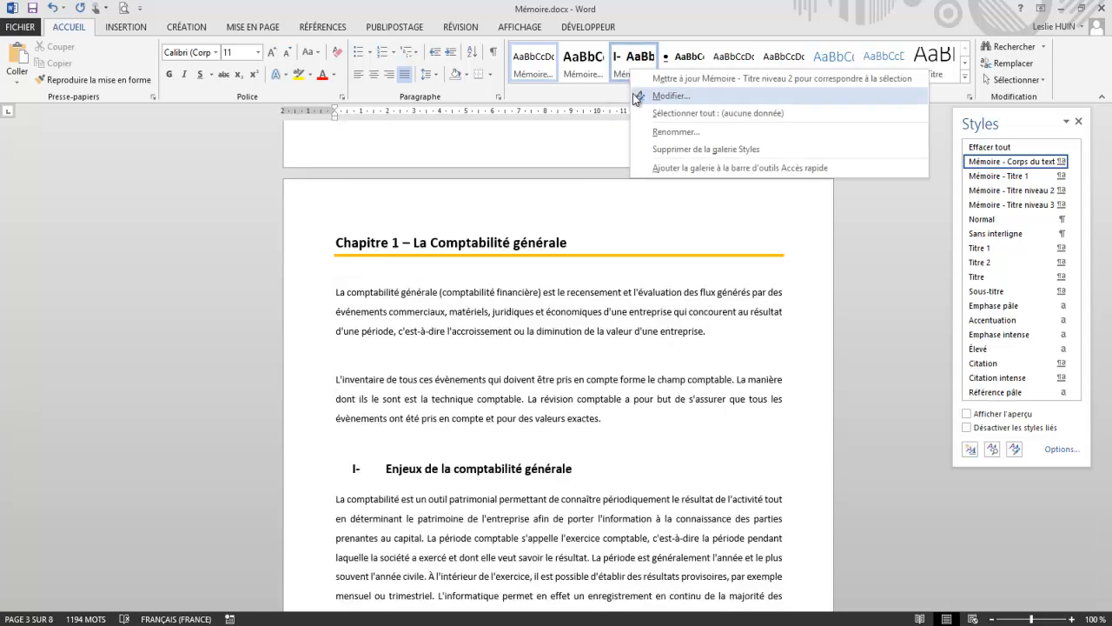
pyautogui.click(661, 98)
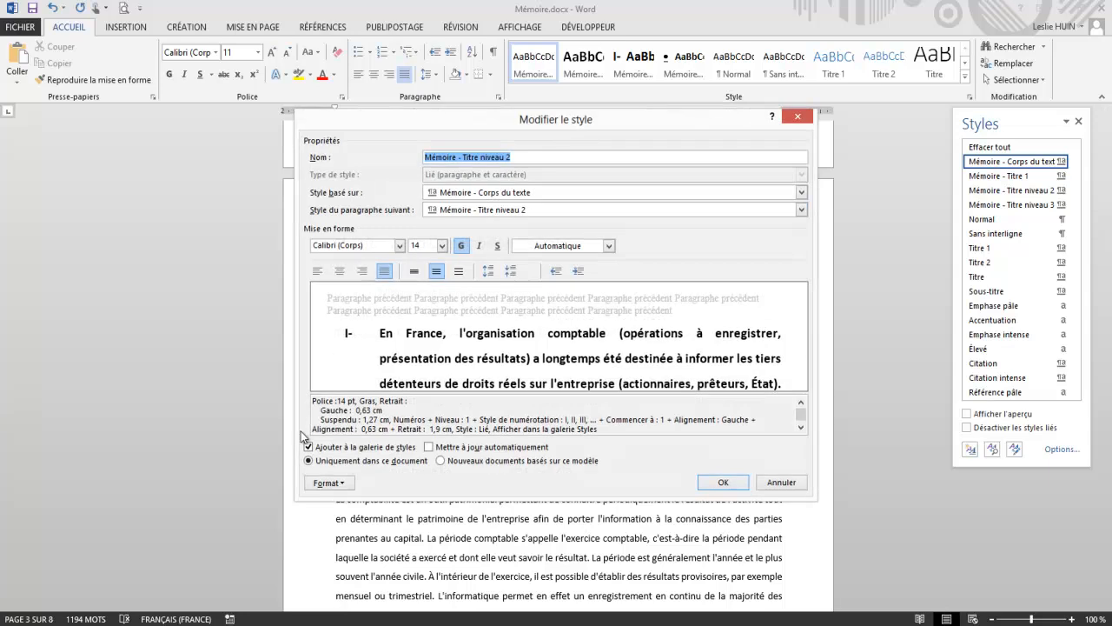
pyautogui.click(322, 483)
pyautogui.click(265, 353)
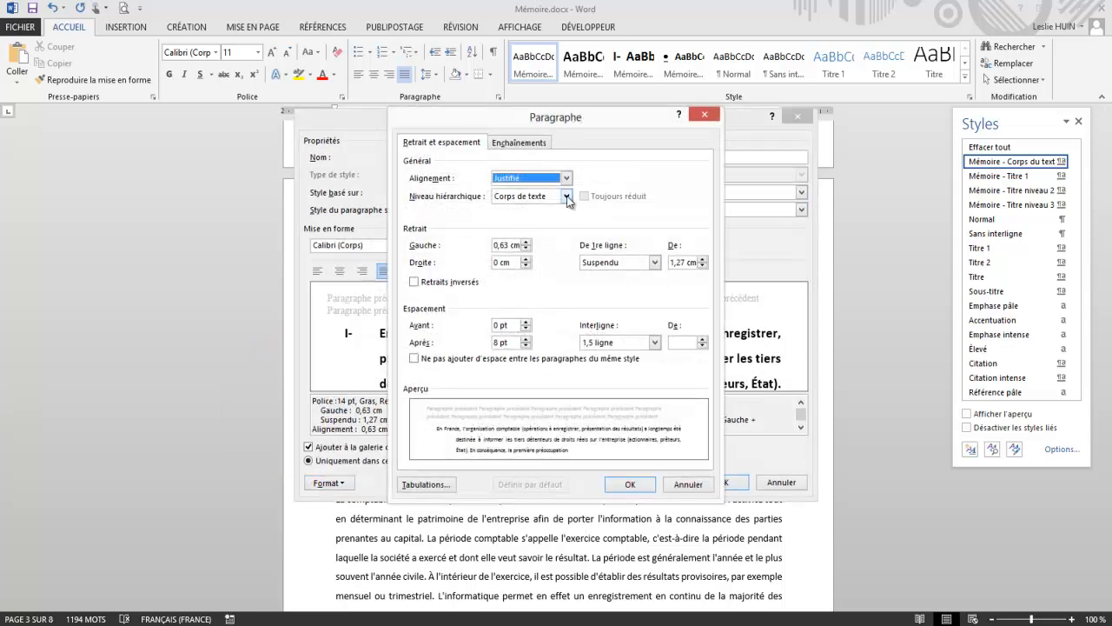
pyautogui.click(568, 197)
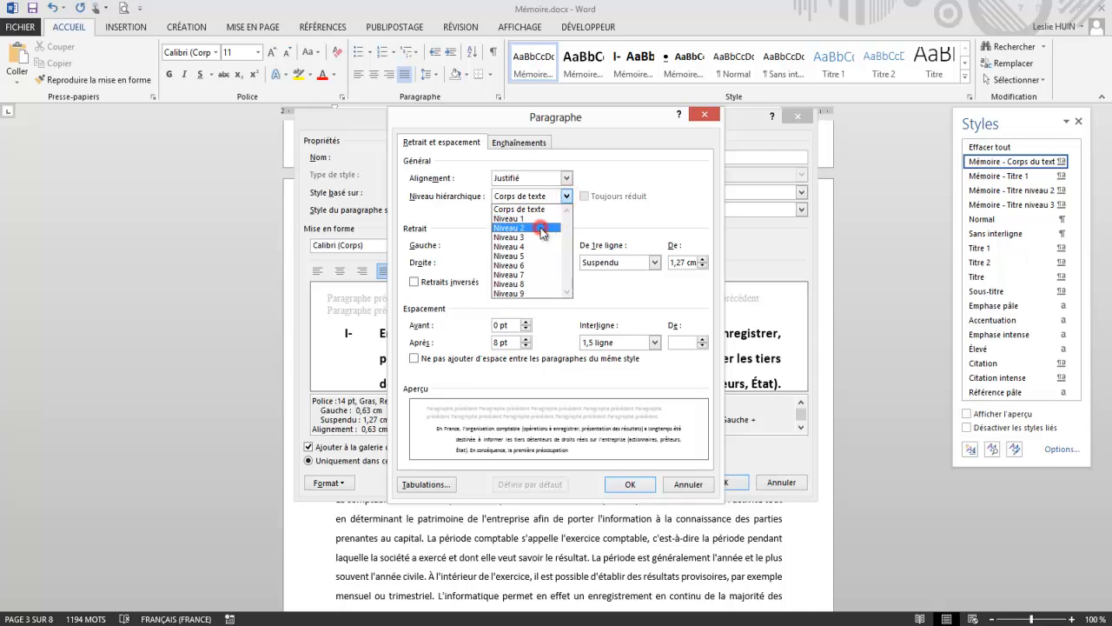
pyautogui.click(541, 228)
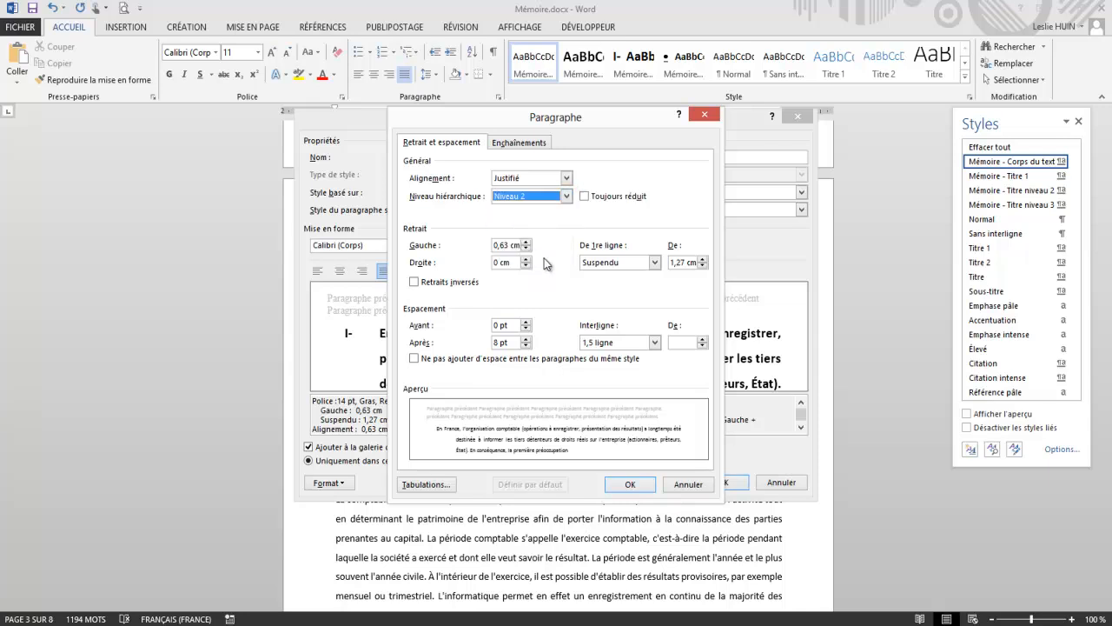
pyautogui.click(630, 484)
pyautogui.click(722, 483)
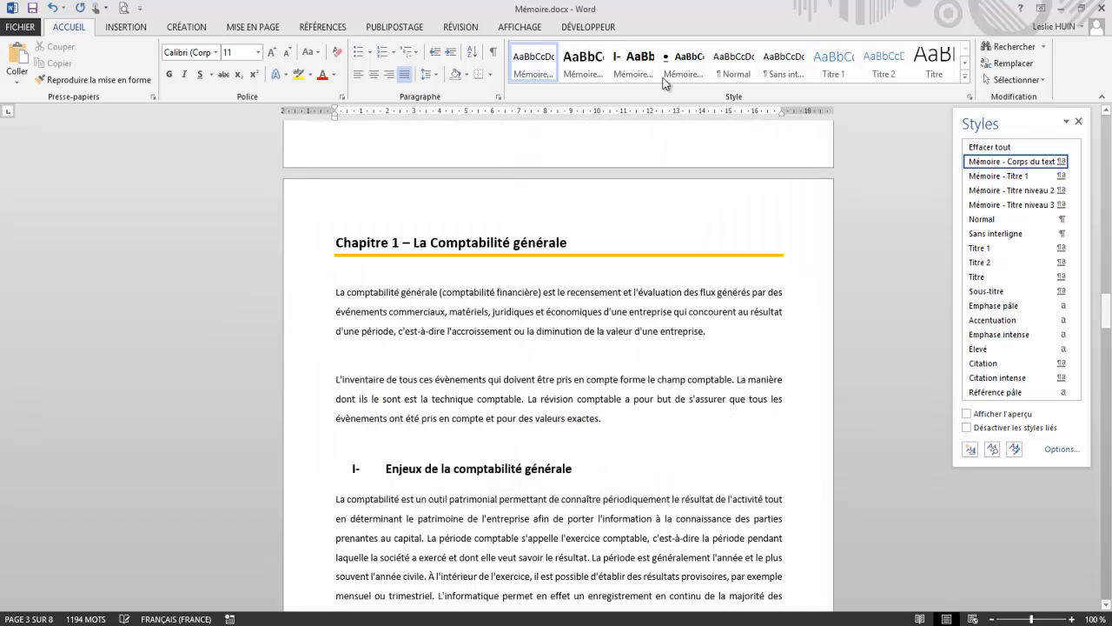
# Step: Modify the "Mémoire - Titre niveau 3" style so its paragraph outline level is Niveau 3
pyautogui.rightClick(683, 76)
pyautogui.click(687, 98)
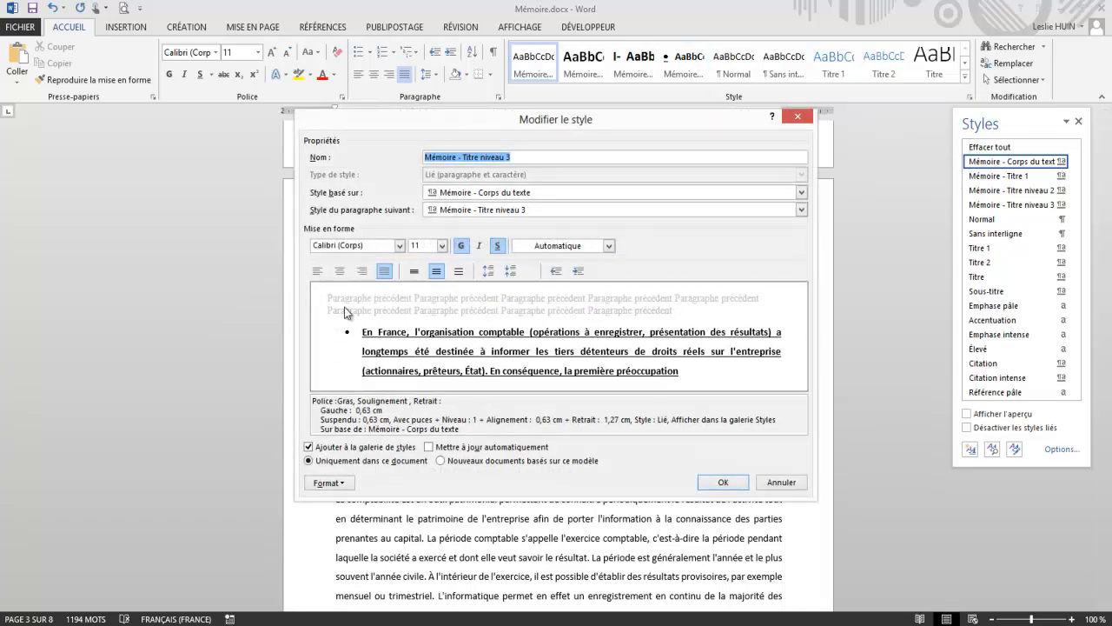
pyautogui.click(326, 483)
pyautogui.click(276, 350)
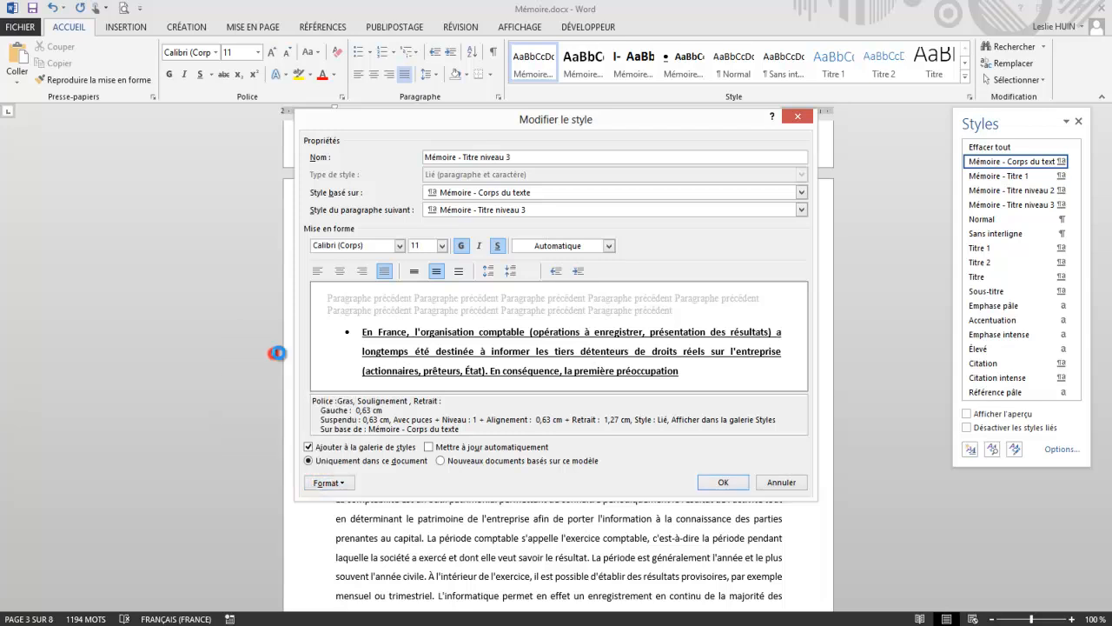
pyautogui.click(566, 196)
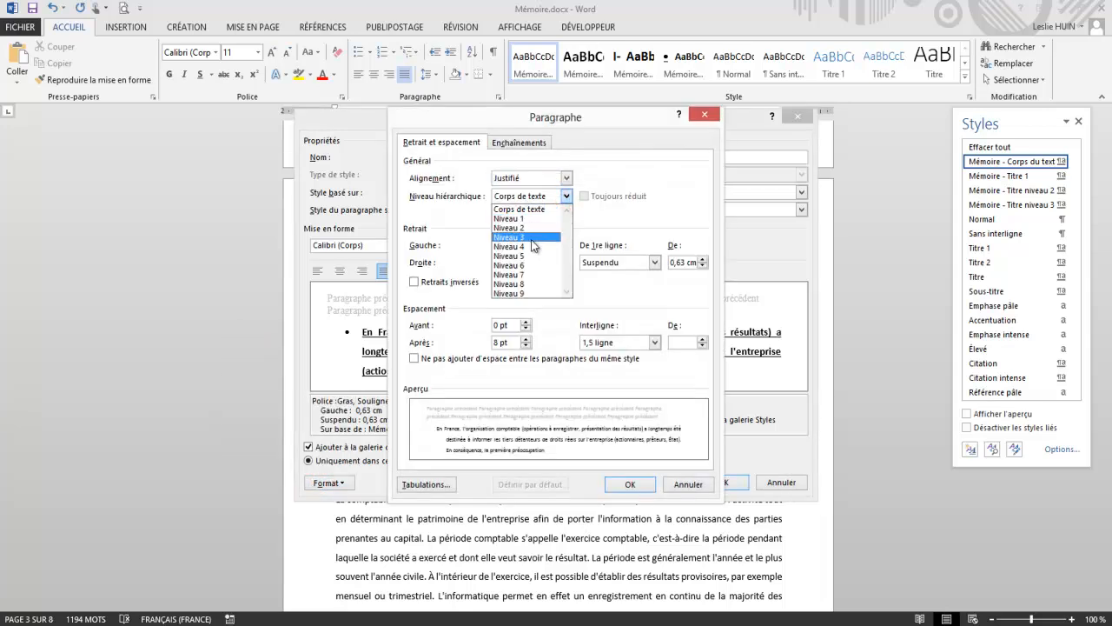
pyautogui.click(528, 240)
pyautogui.click(630, 485)
pyautogui.click(720, 483)
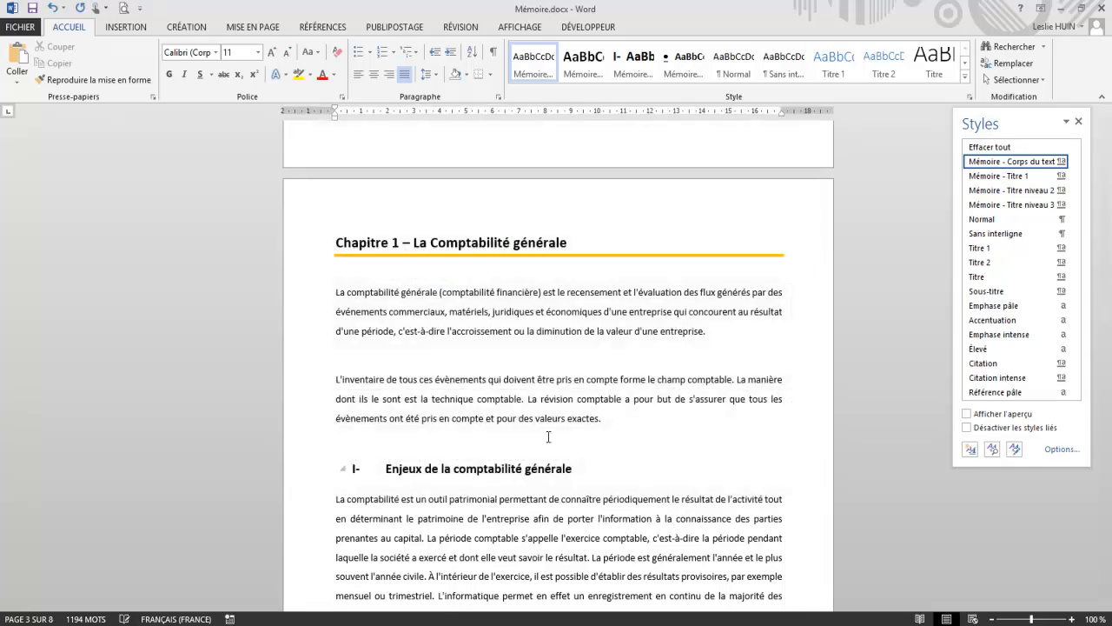
# Step: Check the styles applied to the Chapitre 1 title and the heading "Enjeux de la comptabilité générale"
pyautogui.click(619, 415)
pyautogui.scroll(-8, 666, 309)
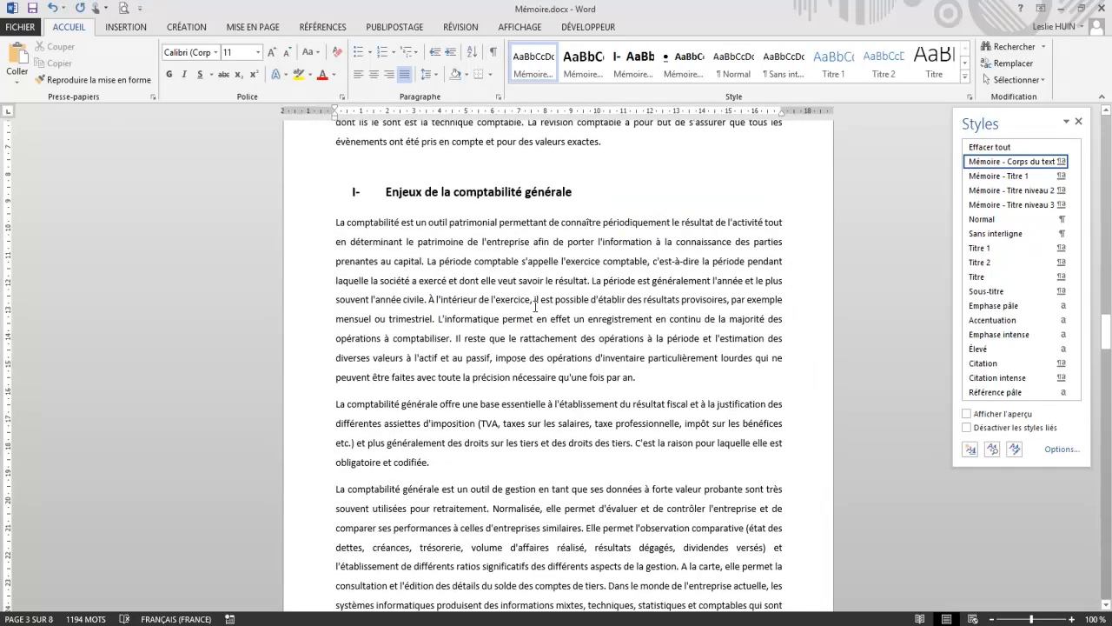
pyautogui.scroll(7, 666, 306)
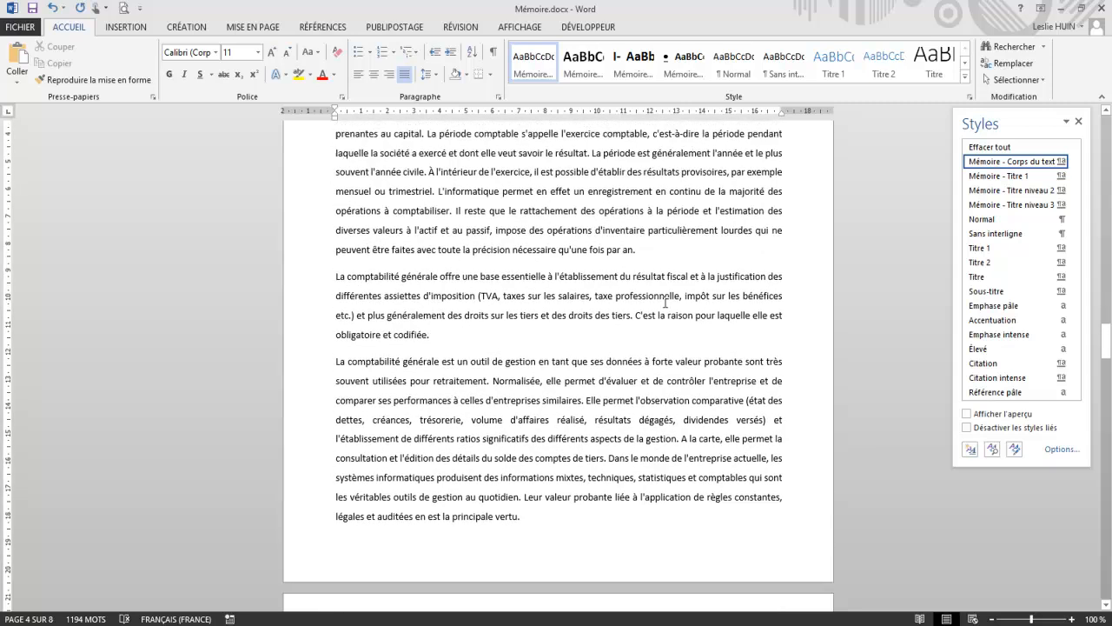
pyautogui.scroll(1, 665, 302)
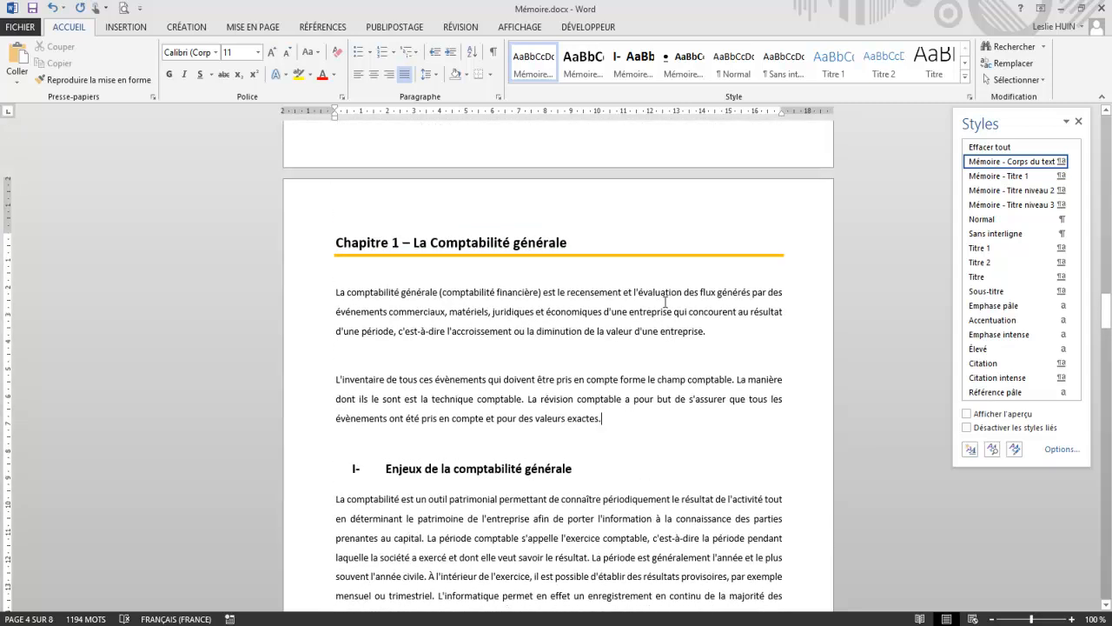
pyautogui.moveTo(582, 249); pyautogui.dragTo(308, 232)
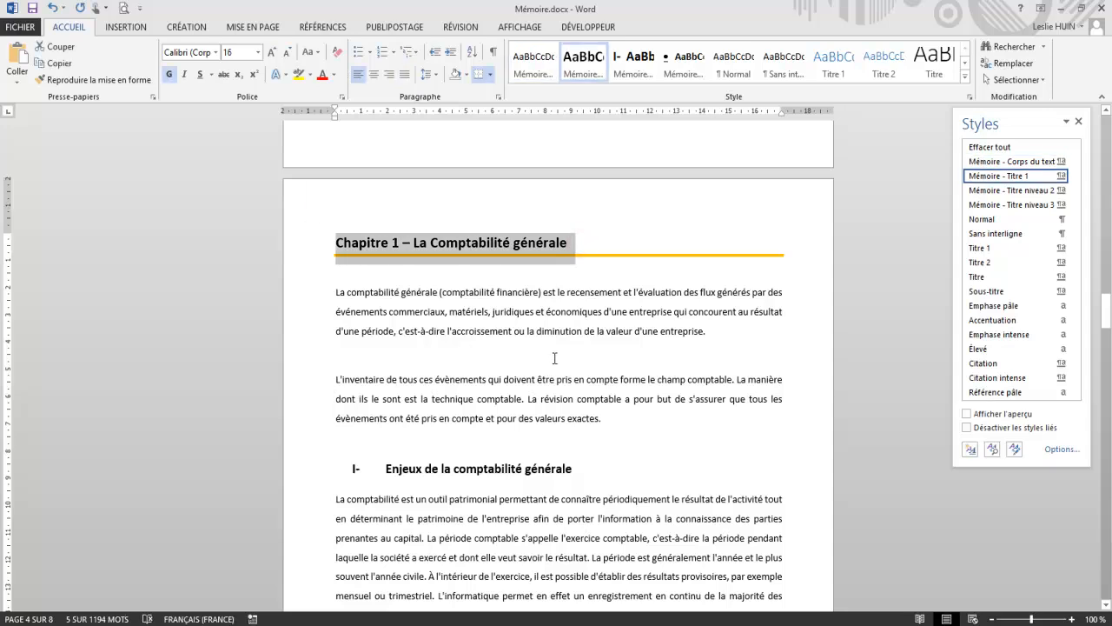
pyautogui.moveTo(582, 464); pyautogui.dragTo(372, 462)
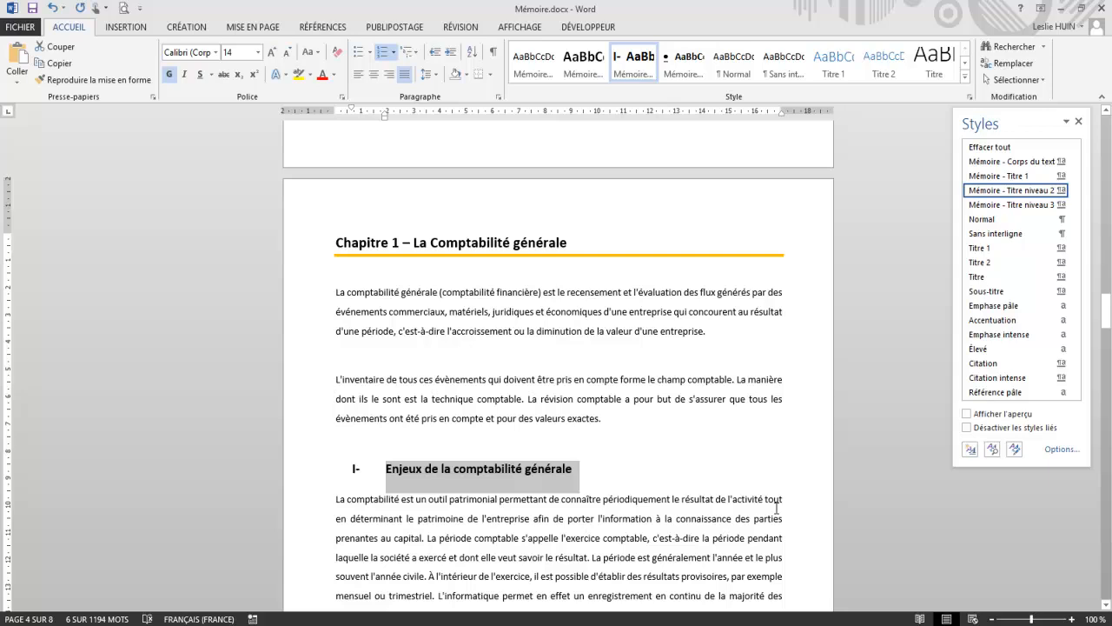
pyautogui.click(699, 466)
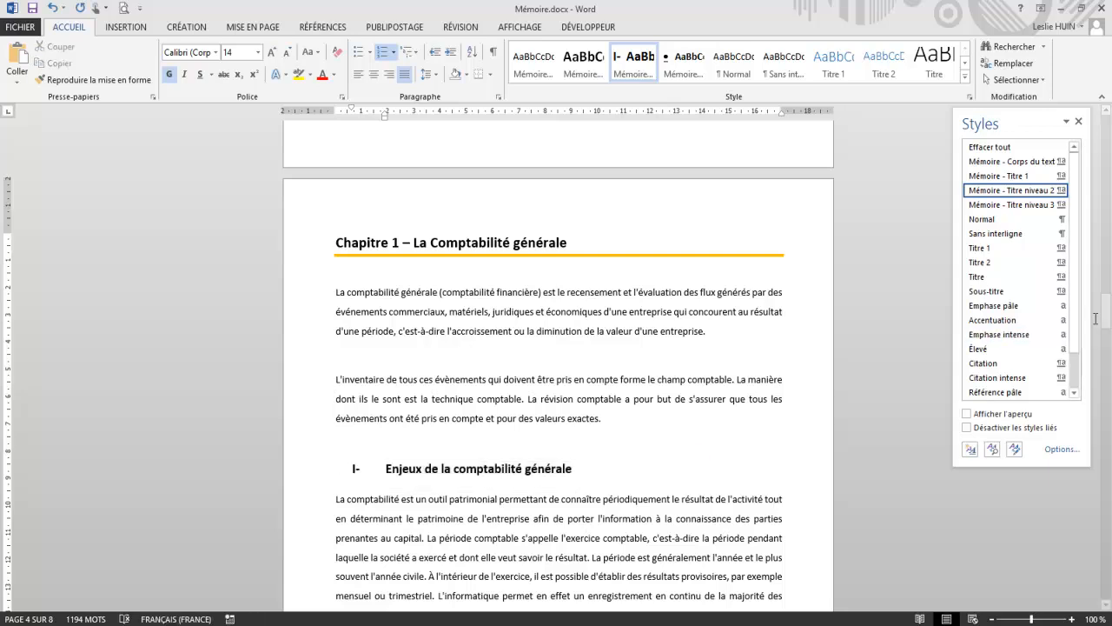
# Step: Apply the "Mémoire - Titre 1" style to the "Introduction" heading
pyautogui.moveTo(1106, 322); pyautogui.dragTo(1100, 246)
pyautogui.scroll(4, 573, 297)
pyautogui.scroll(-4, 540, 302)
pyautogui.moveTo(424, 309); pyautogui.dragTo(322, 308)
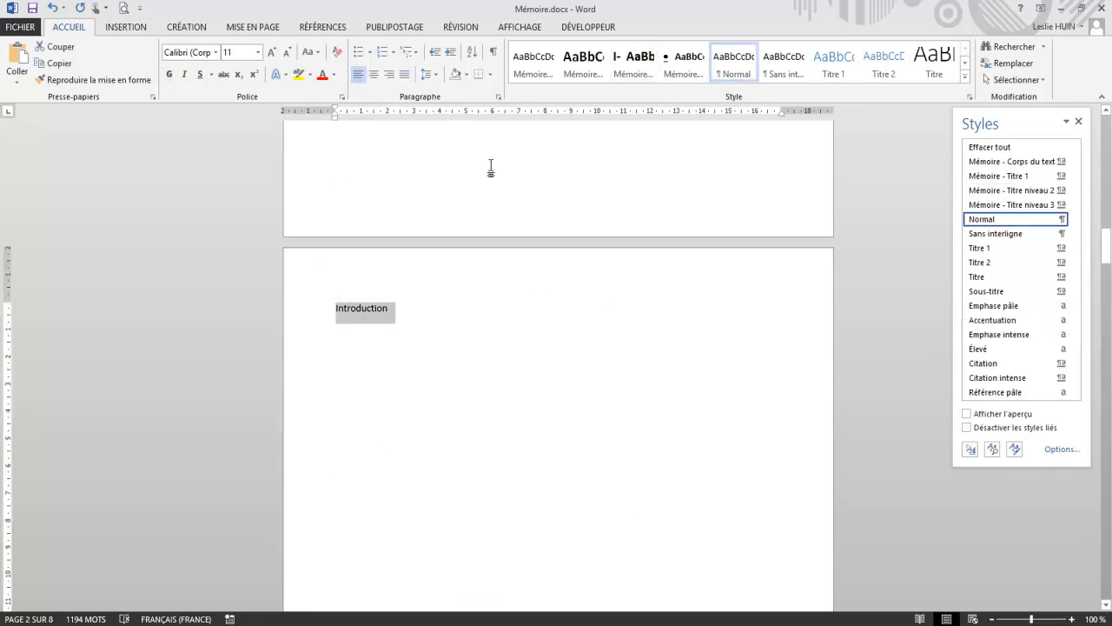
pyautogui.click(579, 70)
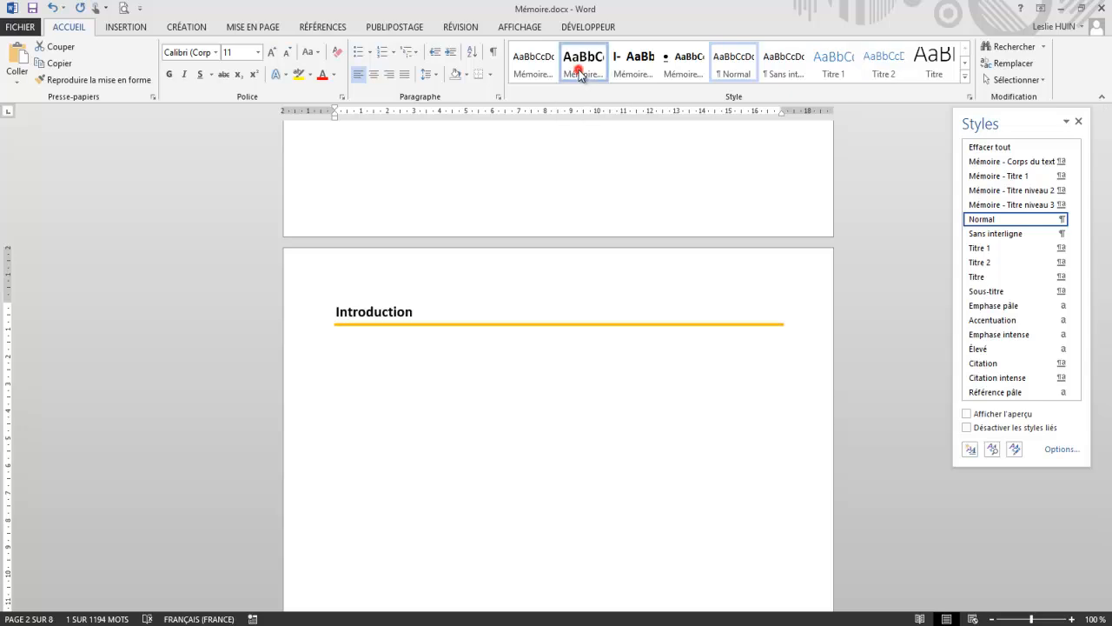
# Step: Apply the "Mémoire - Titre 1" style to the "Conclusion" heading near the end of the document
pyautogui.moveTo(1105, 243); pyautogui.dragTo(1109, 584)
pyautogui.scroll(7, 473, 327)
pyautogui.scroll(3, 462, 321)
pyautogui.moveTo(412, 430); pyautogui.dragTo(311, 427)
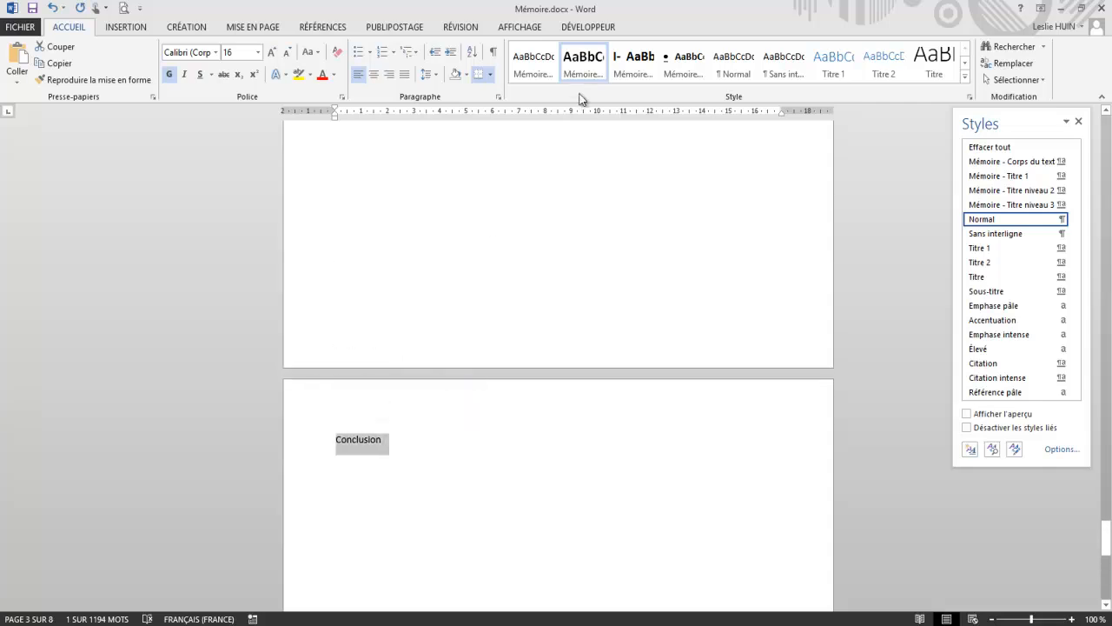
pyautogui.click(580, 65)
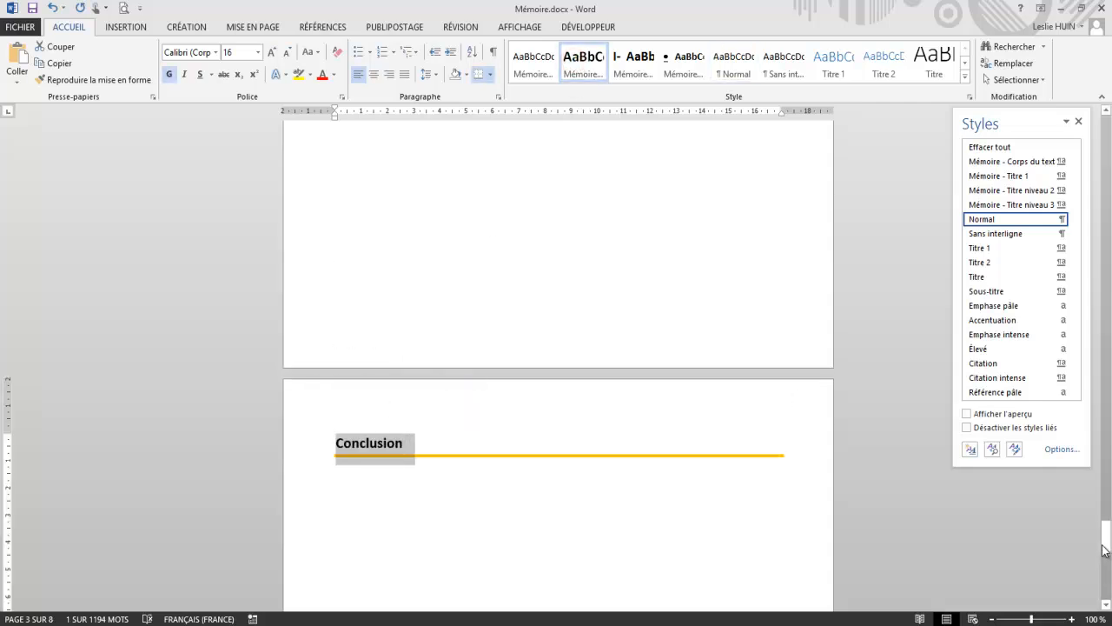
# Step: Insert the predefined "Table automatique 1" table of contents below "Sommaire" on the second page
pyautogui.moveTo(1103, 546); pyautogui.dragTo(1104, 129)
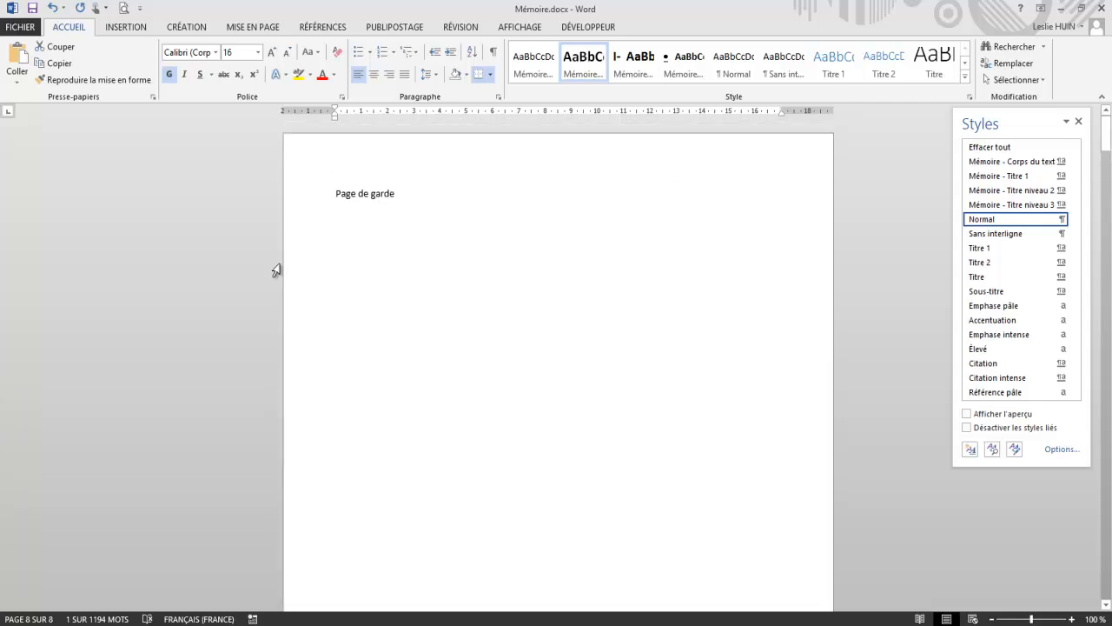
pyautogui.scroll(-10, 365, 261)
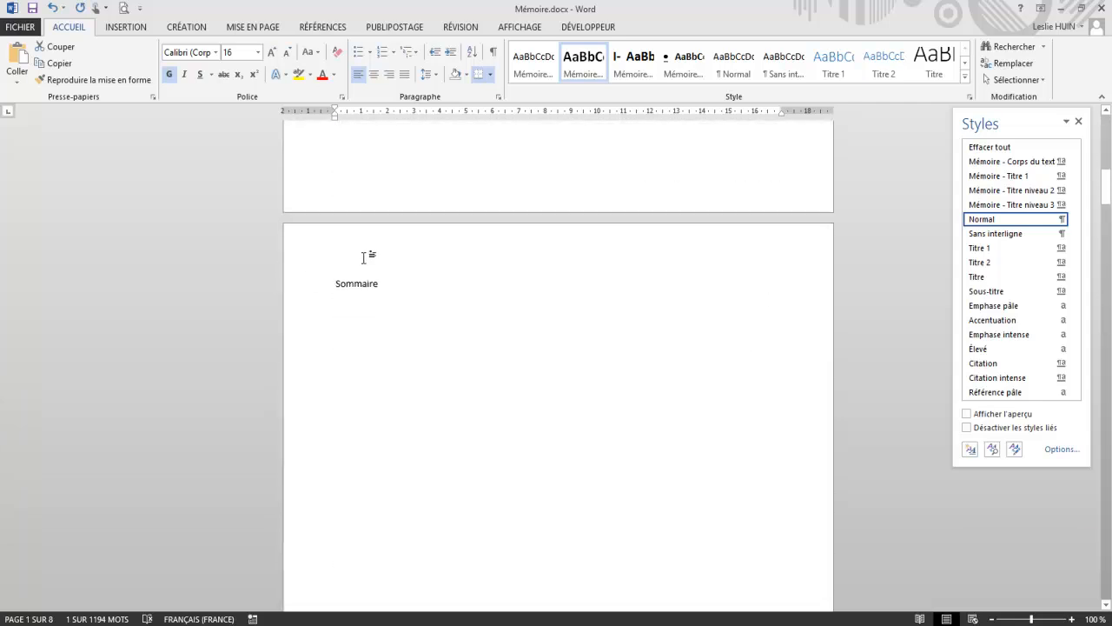
pyautogui.click(337, 228)
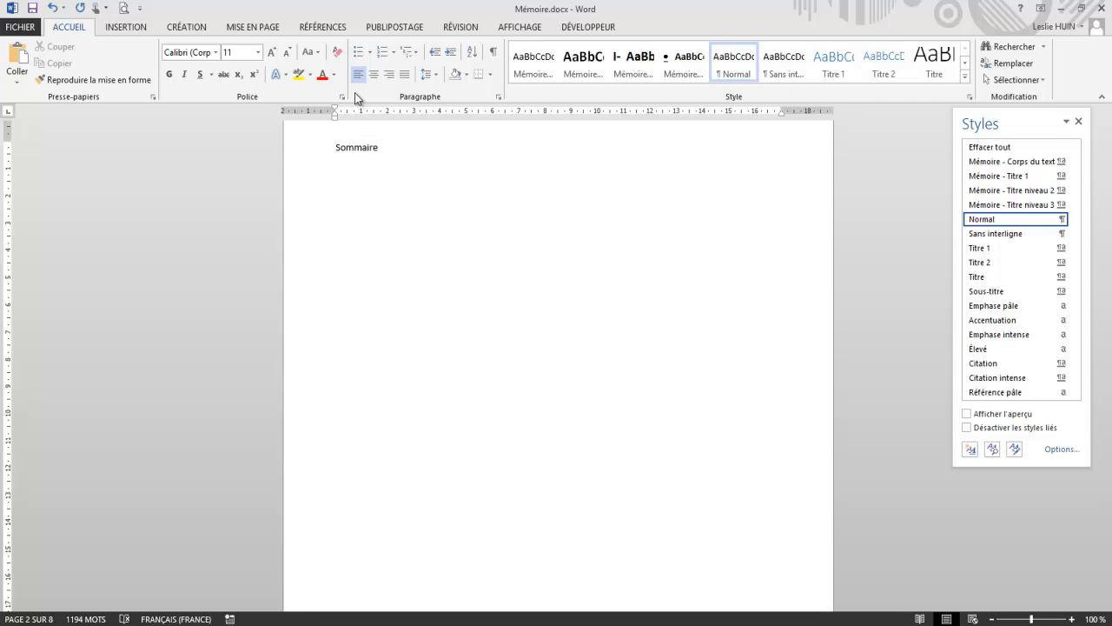
pyautogui.click(321, 27)
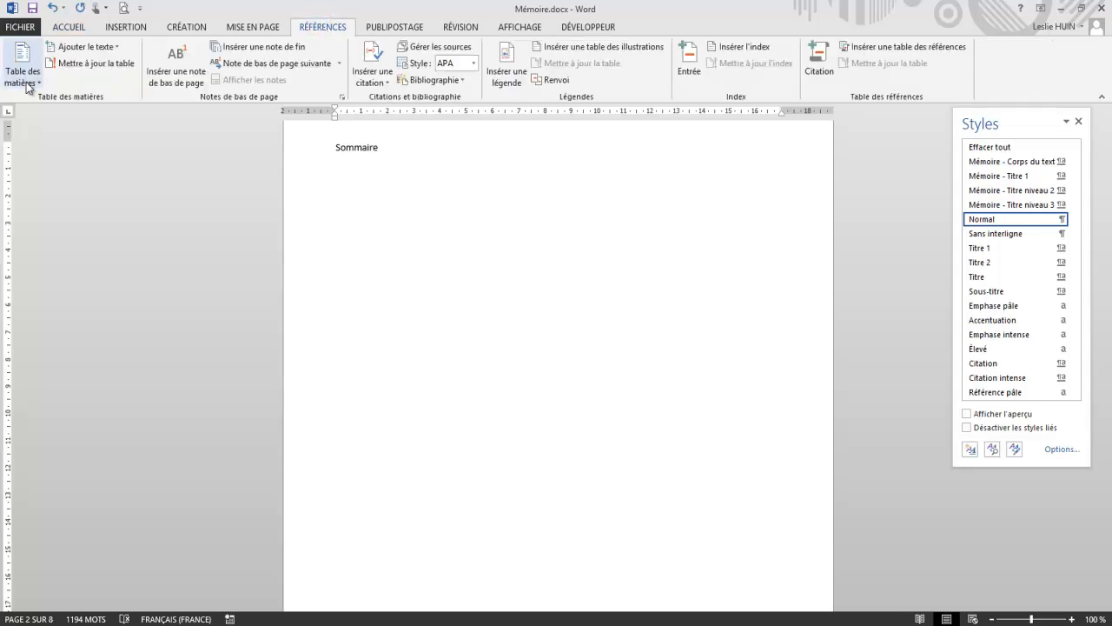
pyautogui.click(29, 82)
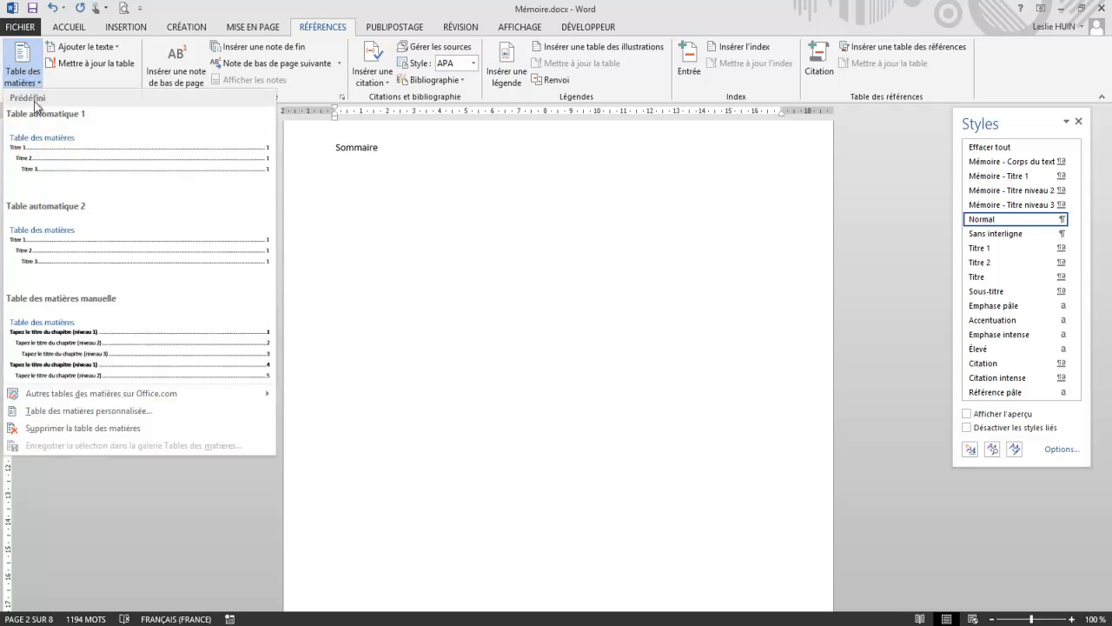
pyautogui.click(50, 161)
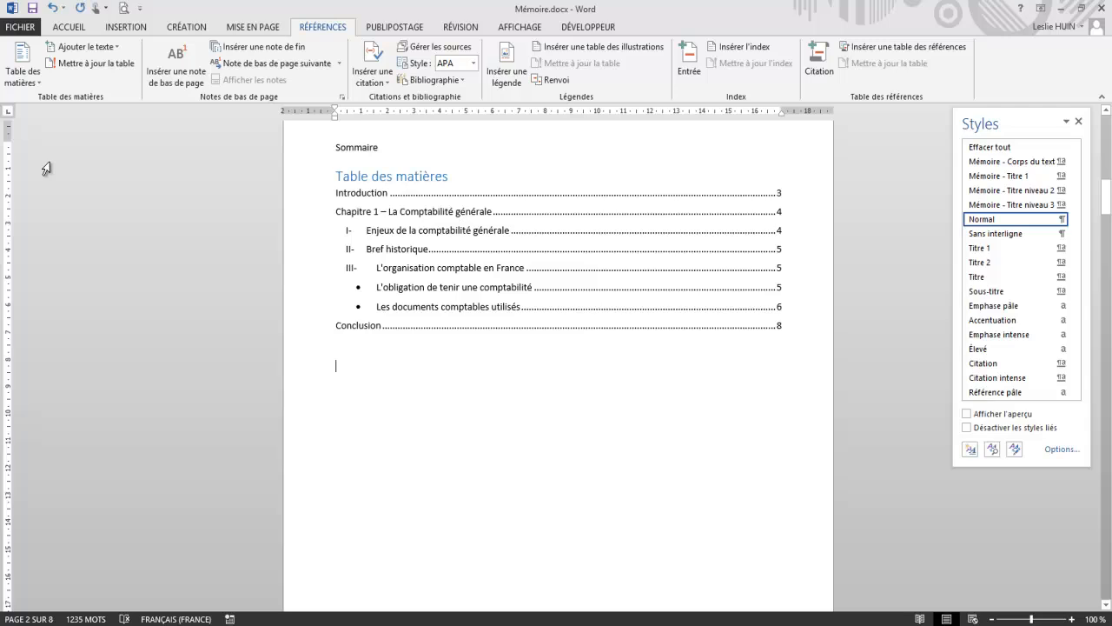
# Step: Examine the table of contents entries from "Introduction" down to "Les documents comptables utilisés"
pyautogui.click(347, 193)
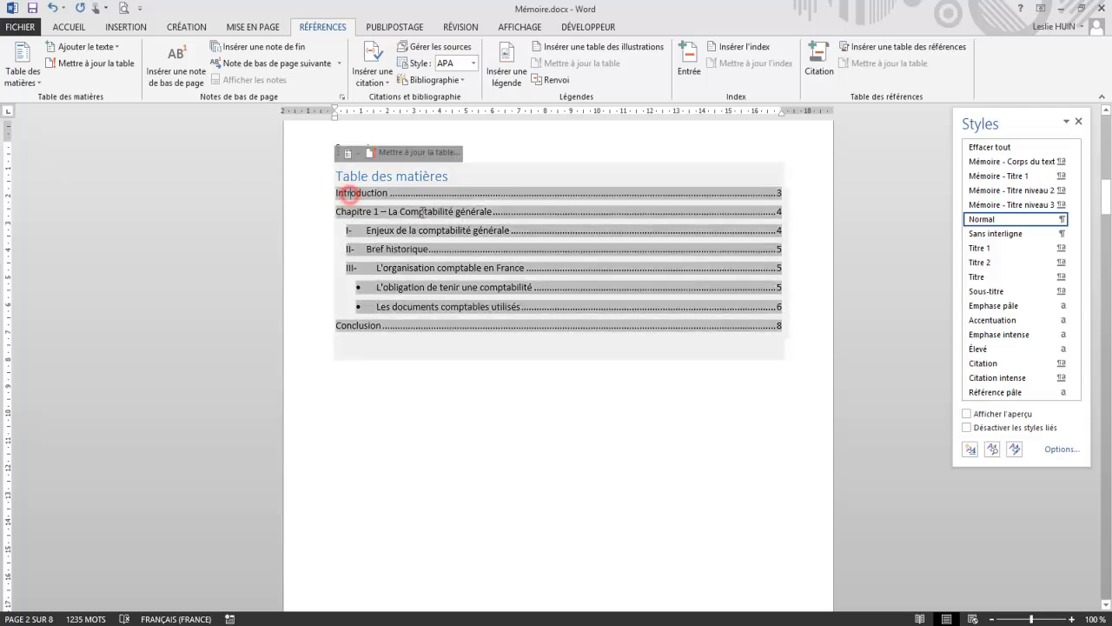
pyautogui.click(421, 213)
pyautogui.click(424, 231)
pyautogui.click(406, 252)
pyautogui.click(408, 268)
pyautogui.click(411, 284)
pyautogui.click(408, 308)
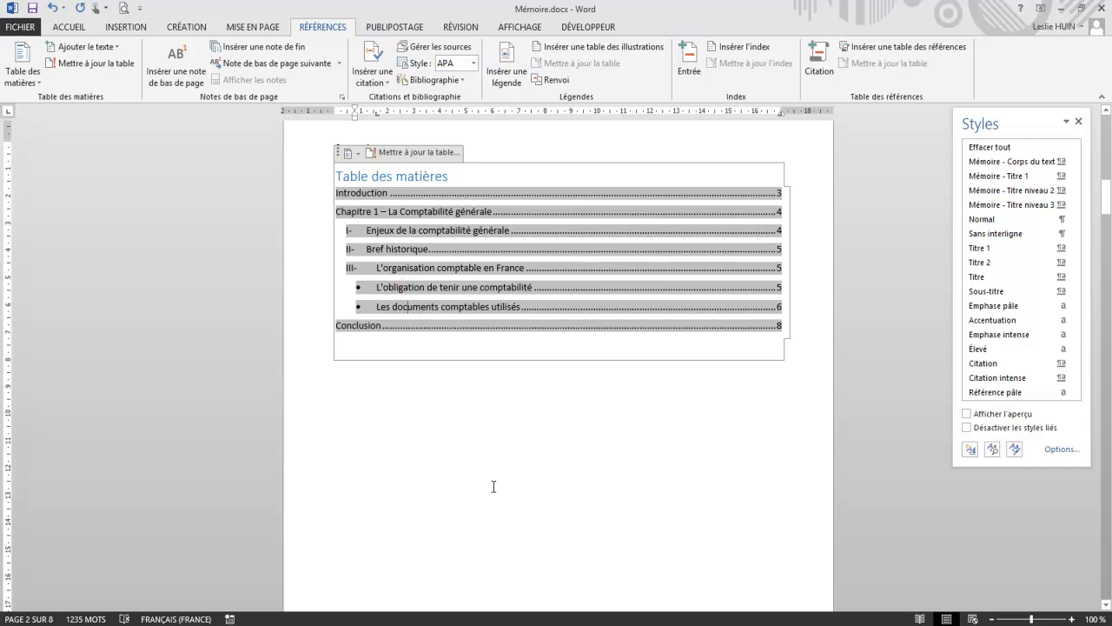
# Step: Delete the automatic "Table des matières" title above the table of contents entries
pyautogui.tripleClick(453, 177)
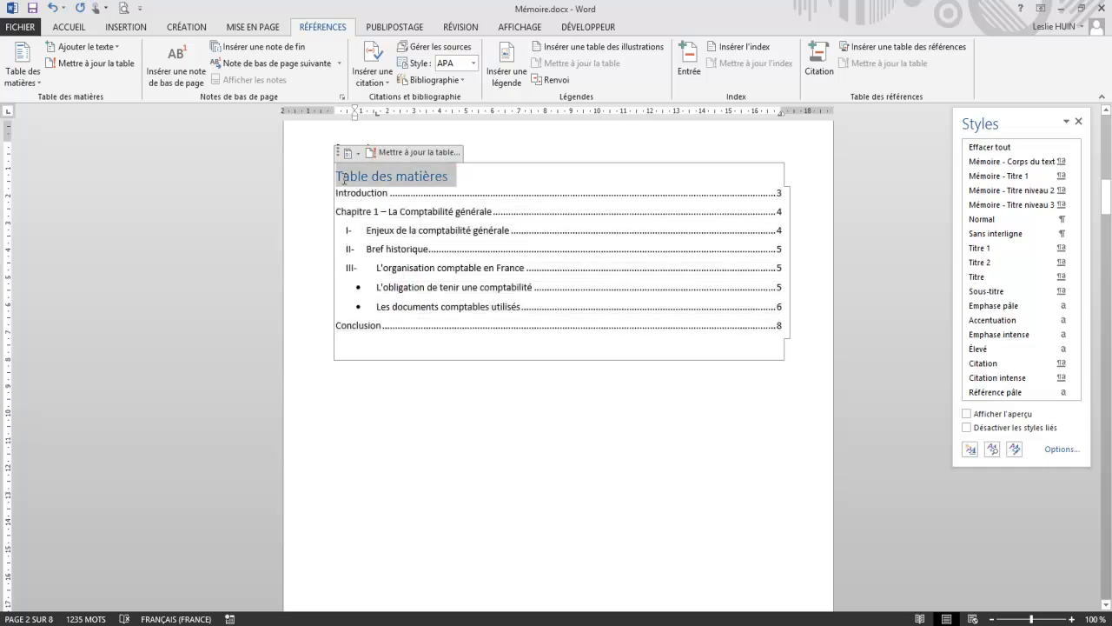
pyautogui.press('Delete')
pyautogui.click(480, 376)
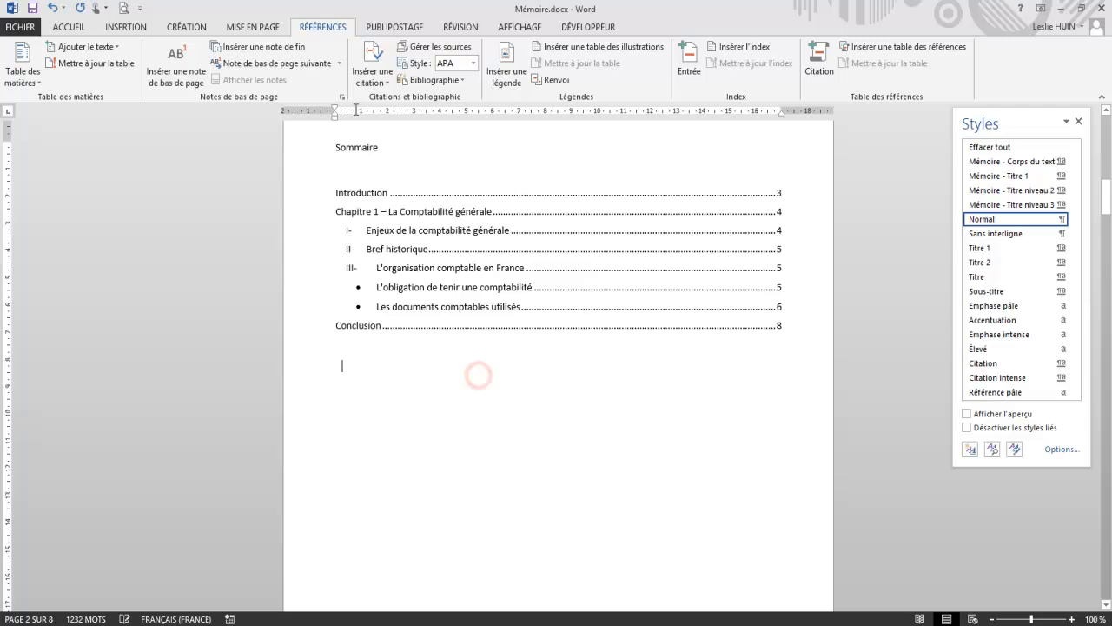
# Step: Apply the "Mémoire - Titre 1" style to the "Sommaire" heading
pyautogui.moveTo(393, 148); pyautogui.dragTo(299, 151)
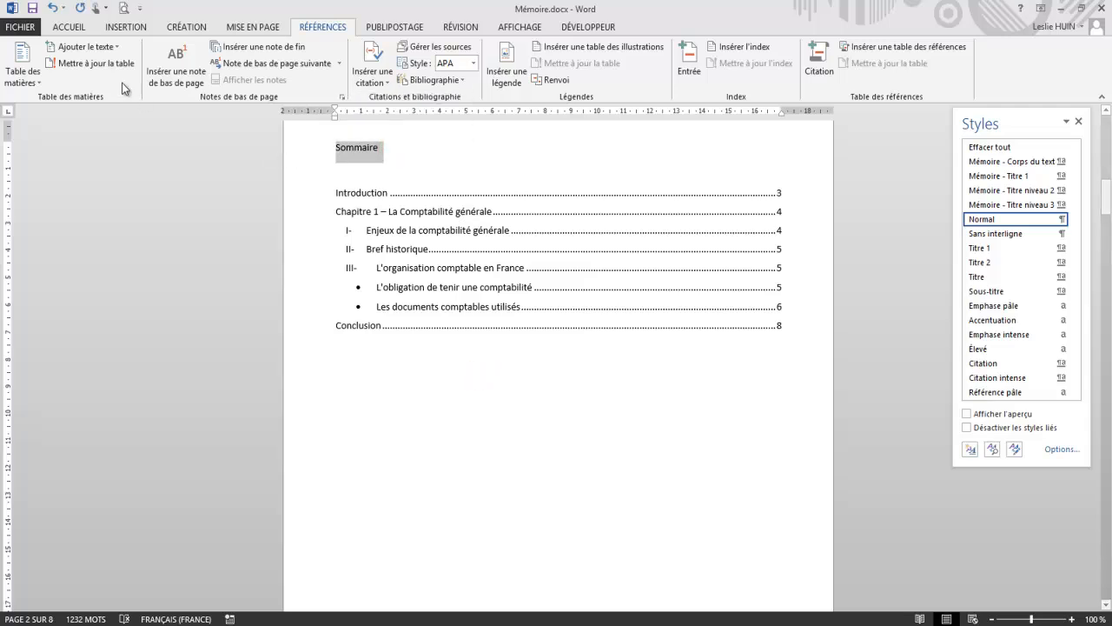
pyautogui.click(68, 26)
pyautogui.click(594, 66)
pyautogui.click(464, 455)
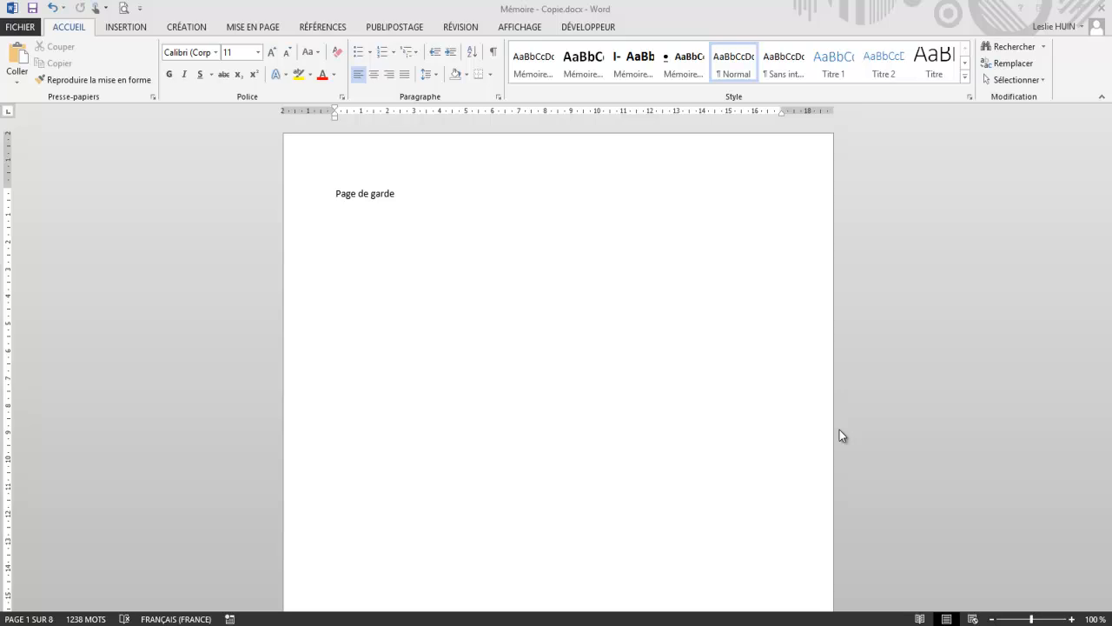
# Step: Insert page numbers at the bottom of the pages using the predefined "Onglet 2" design
pyautogui.click(129, 28)
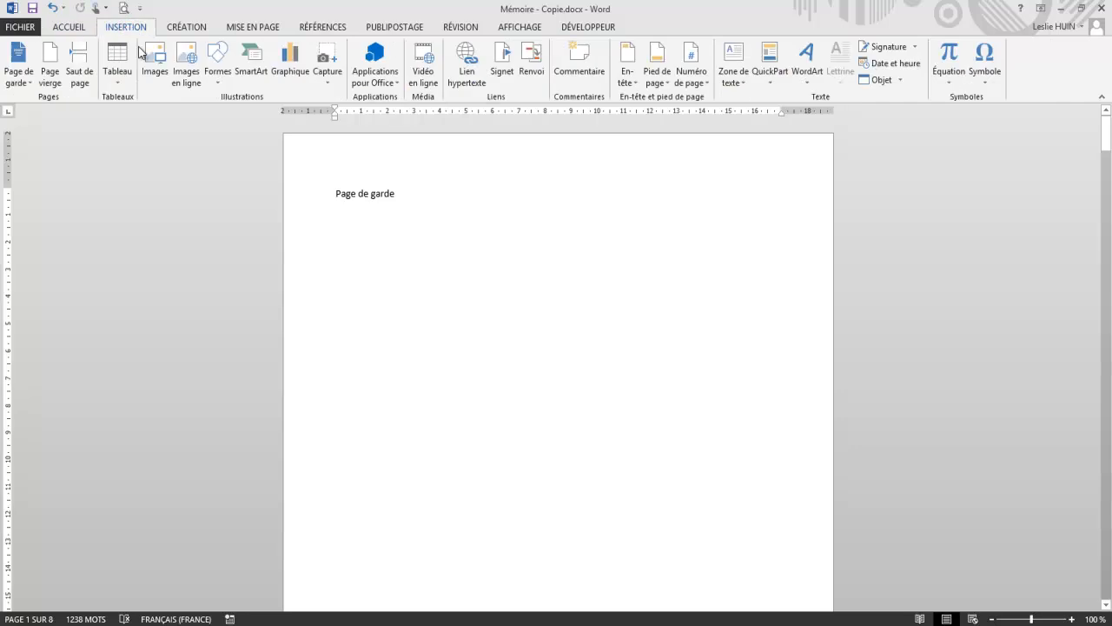
pyautogui.click(708, 87)
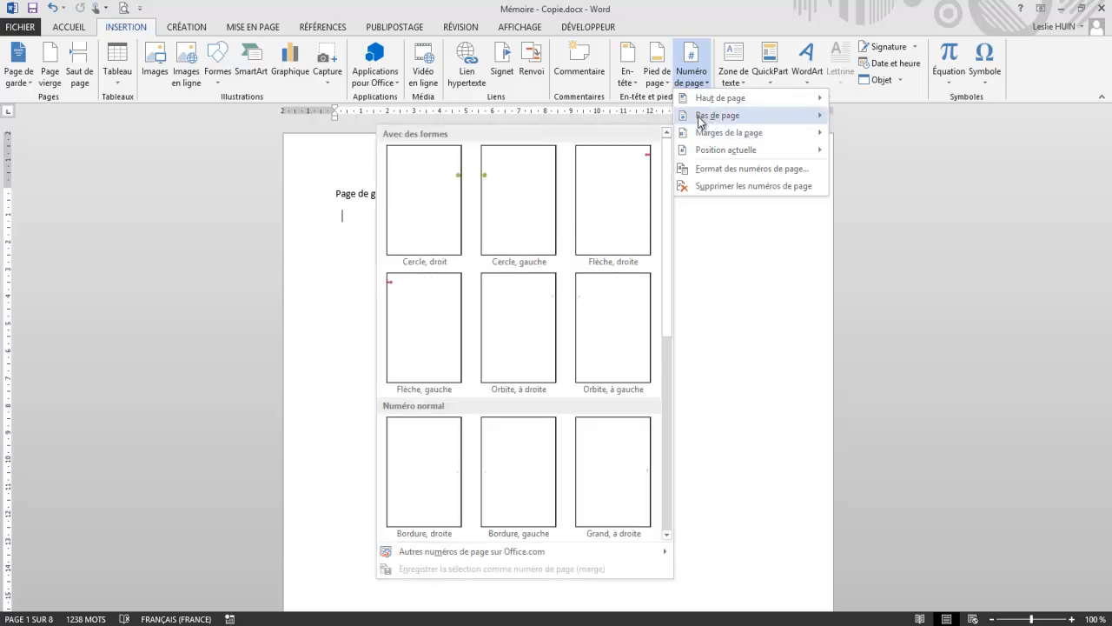
pyautogui.moveTo(711, 124)
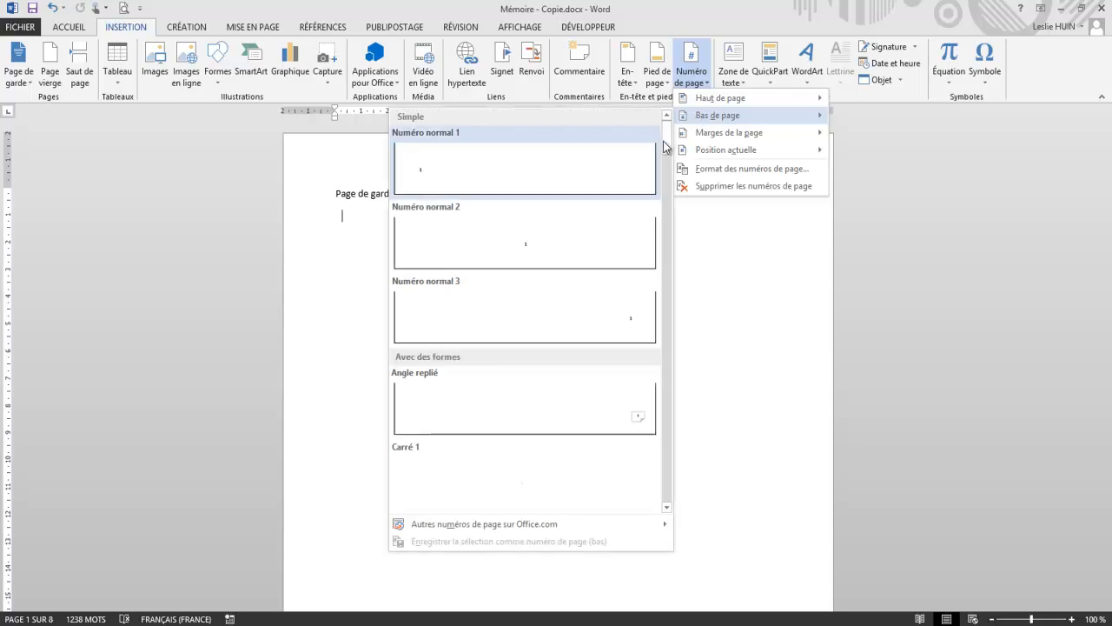
pyautogui.moveTo(670, 141); pyautogui.dragTo(675, 221)
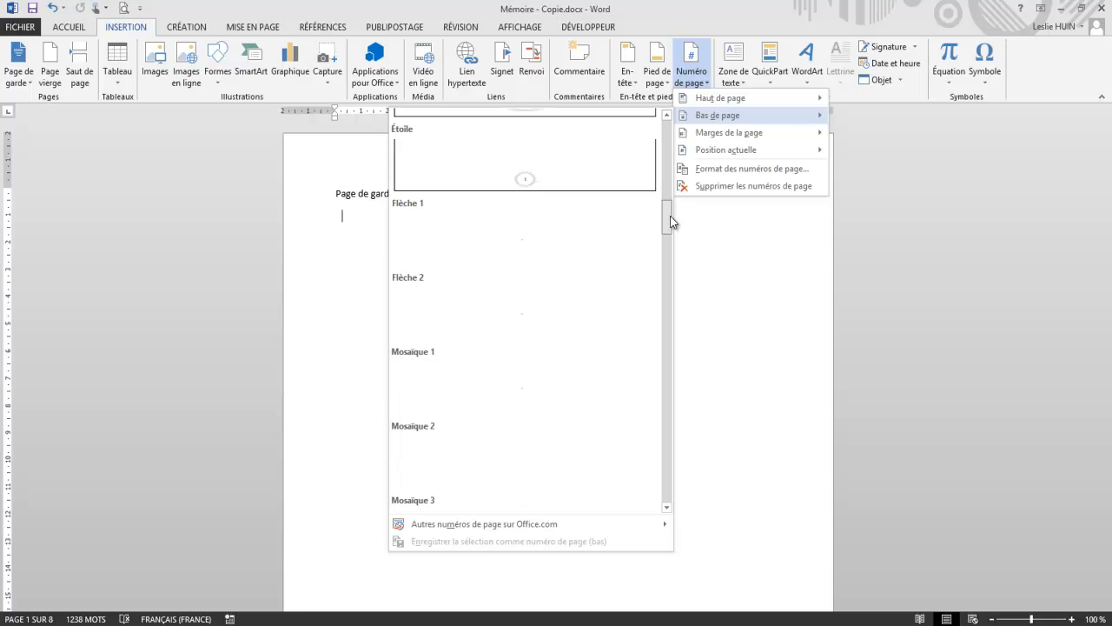
pyautogui.moveTo(668, 219); pyautogui.dragTo(676, 347)
pyautogui.click(667, 377)
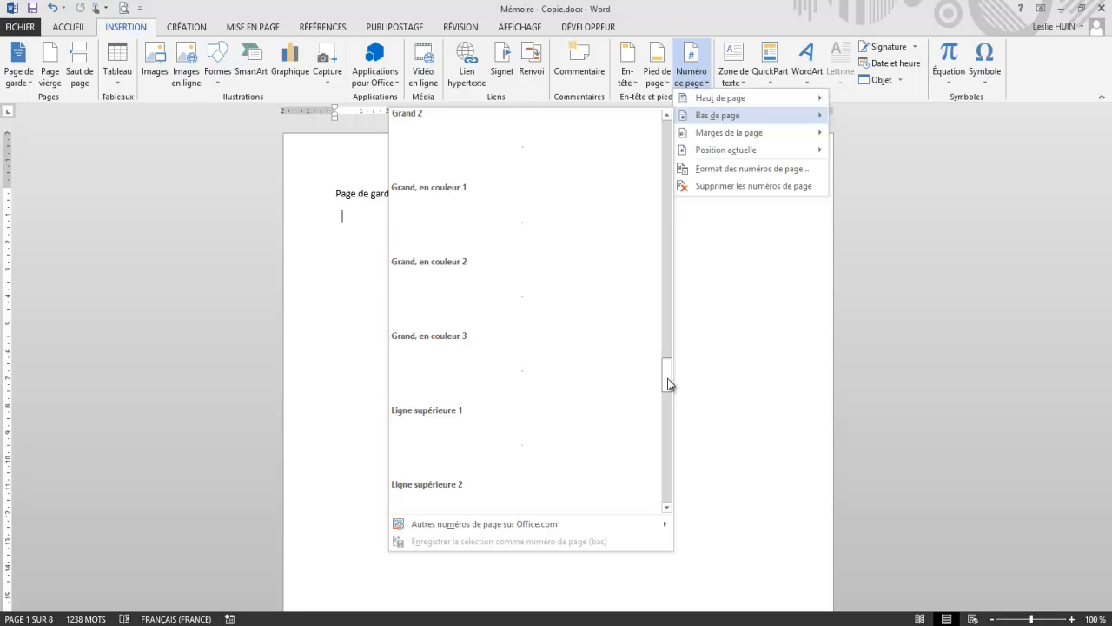
pyautogui.moveTo(667, 378); pyautogui.dragTo(669, 413)
pyautogui.scroll(3, 669, 411)
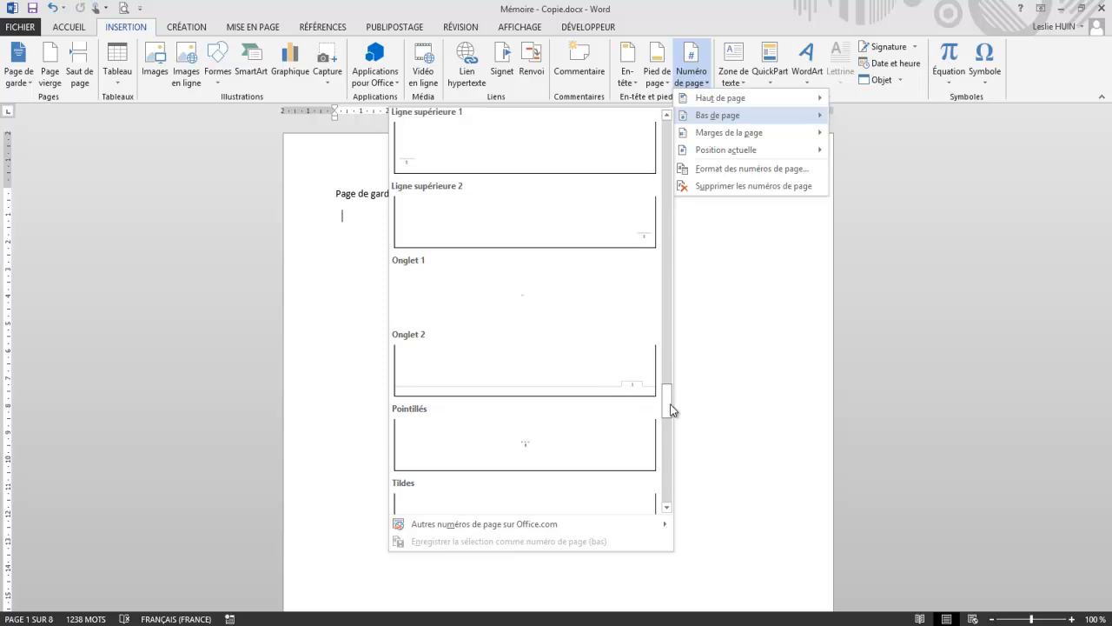
pyautogui.click(633, 364)
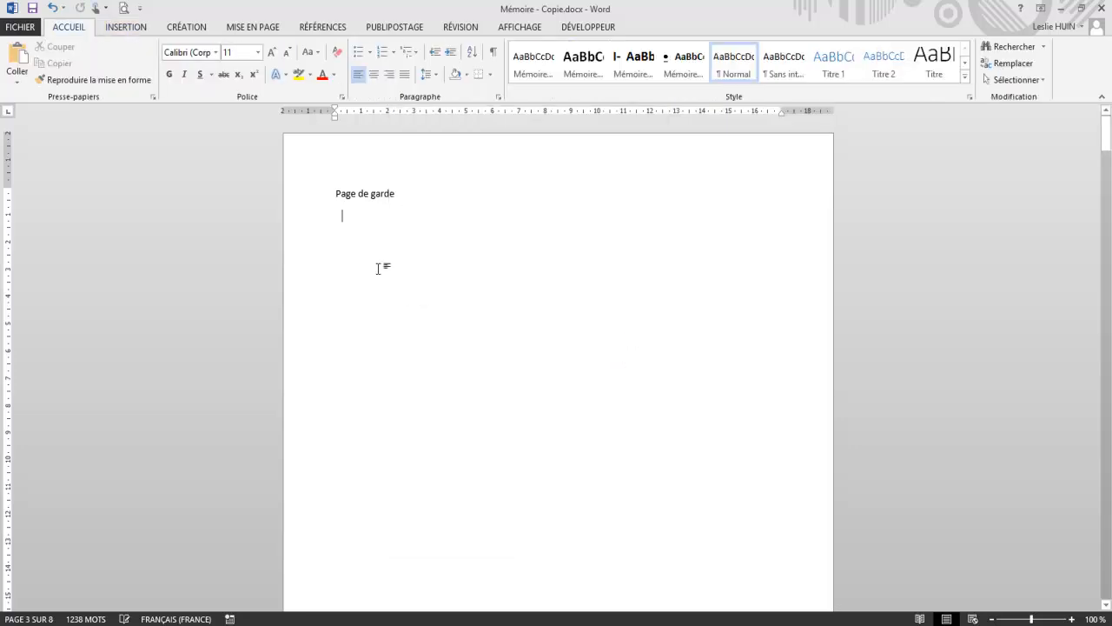
# Step: Check the page number footers from the cover page to the end of the Introduction page
pyautogui.scroll(-7, 379, 265)
pyautogui.scroll(-10, 381, 261)
pyautogui.scroll(-10, 383, 261)
pyautogui.scroll(-10, 383, 261)
pyautogui.scroll(-10, 383, 262)
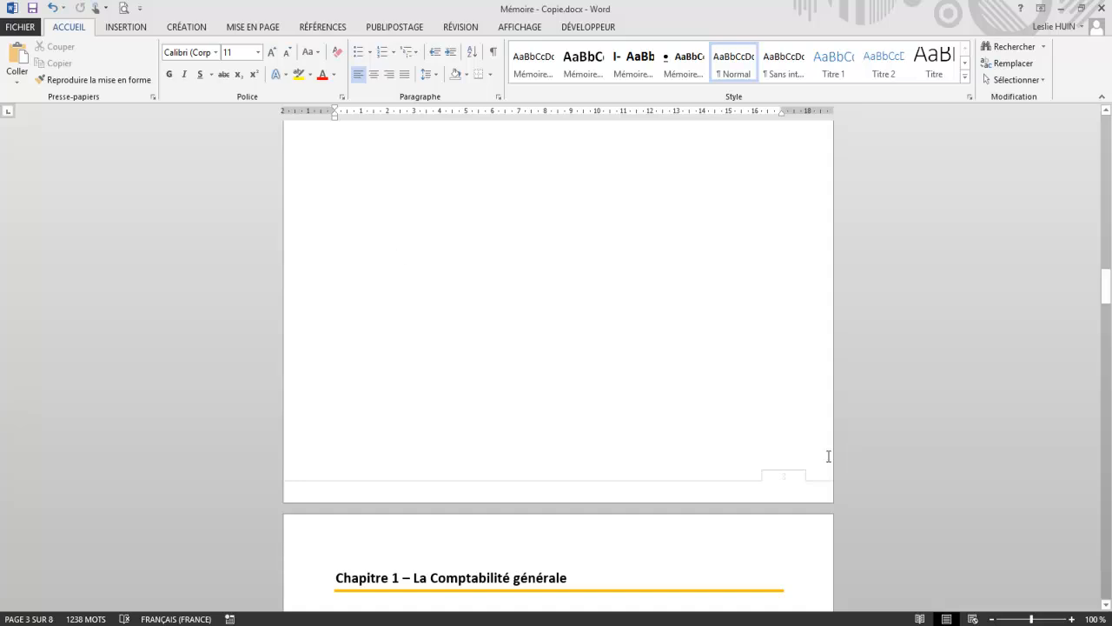
pyautogui.scroll(5, 612, 303)
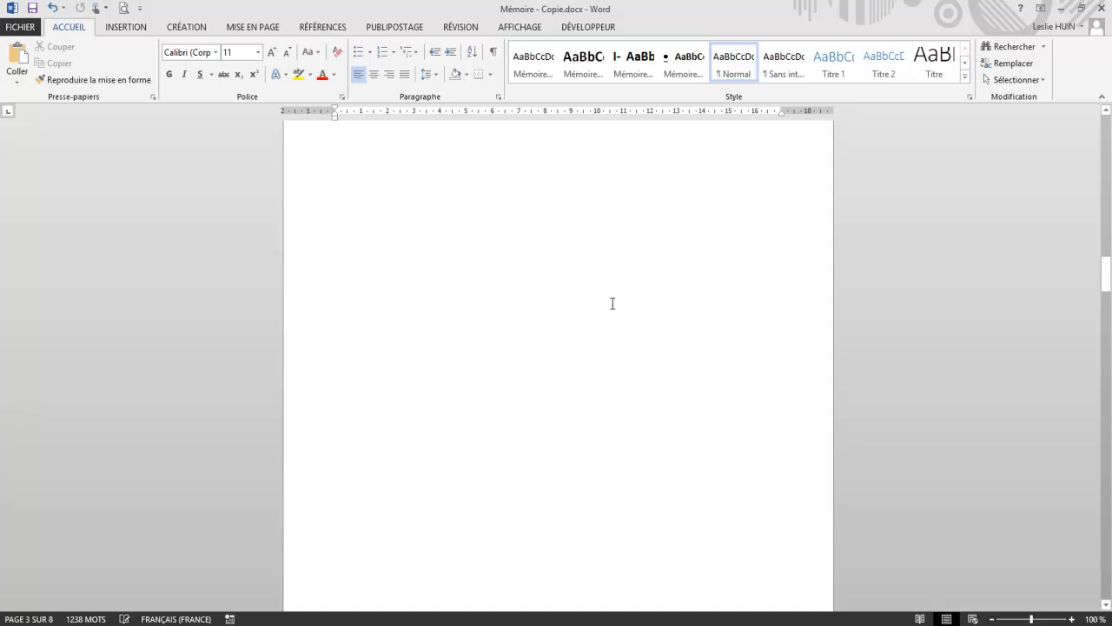
pyautogui.scroll(-3, 611, 304)
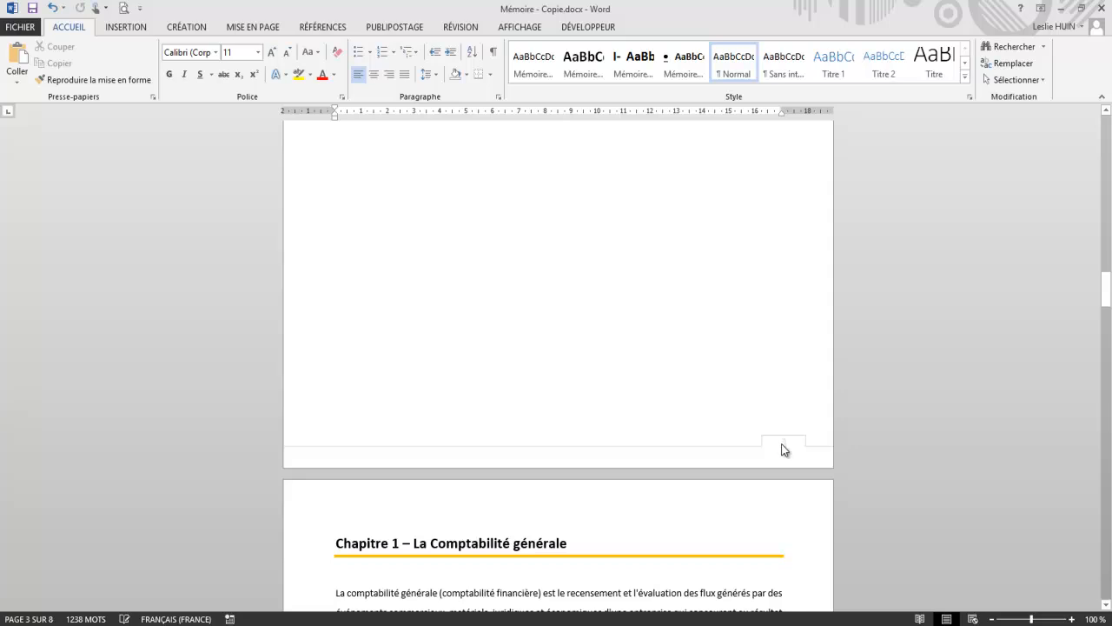
# Step: Open the section 3 footer on the Introduction page and unlink it from the previous section
pyautogui.doubleClick(781, 443)
pyautogui.hotkey('ctrl', 'z')
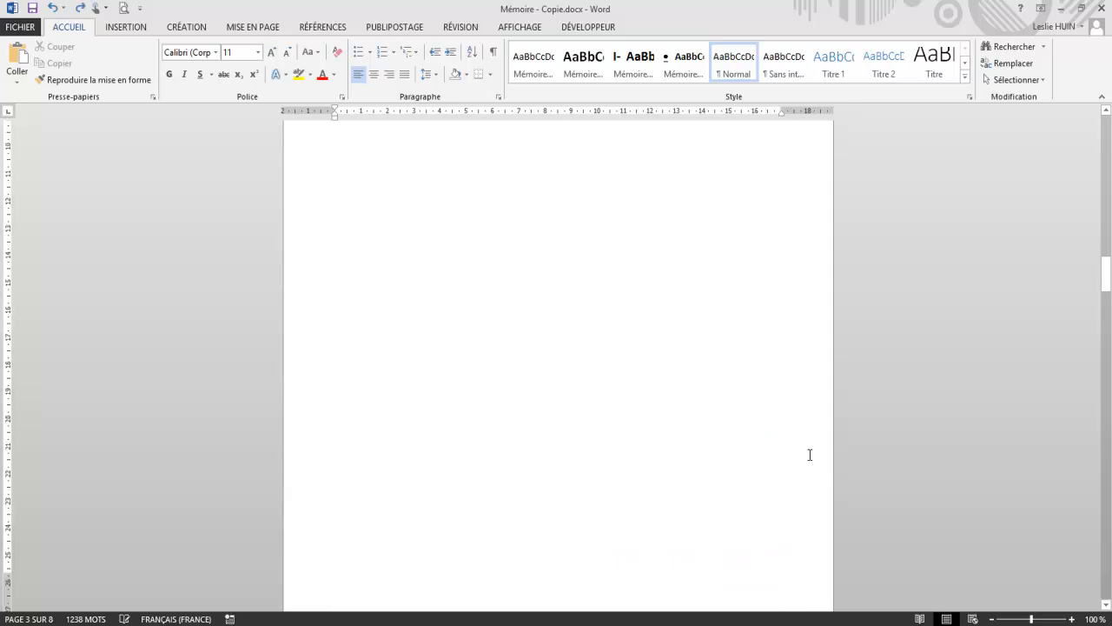
pyautogui.scroll(-8, 809, 455)
pyautogui.scroll(-3, 777, 477)
pyautogui.doubleClick(779, 362)
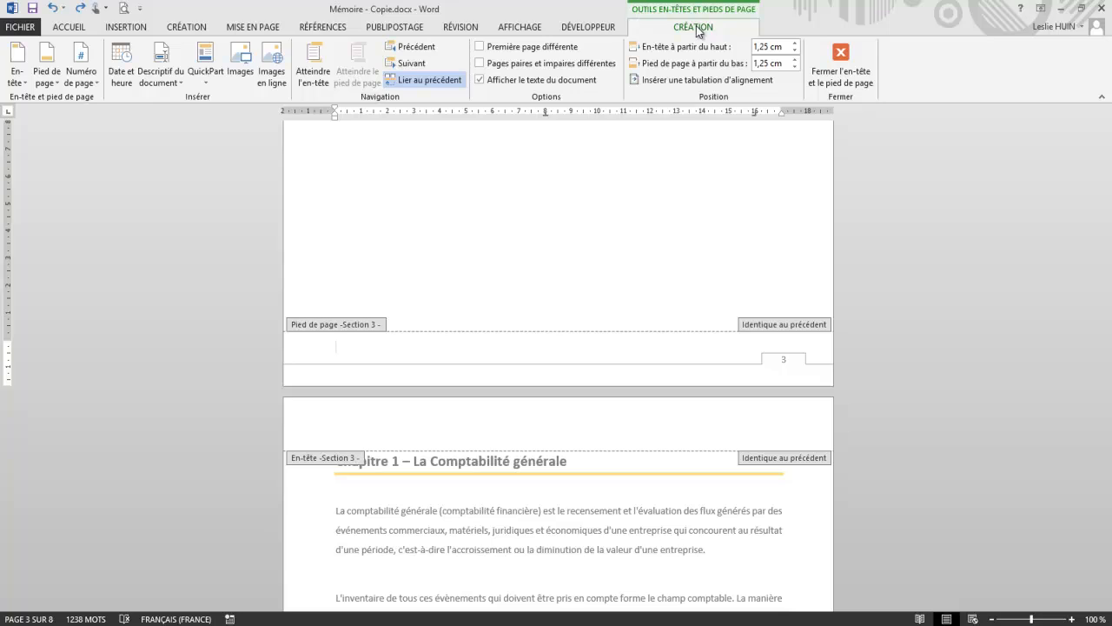
pyautogui.click(413, 83)
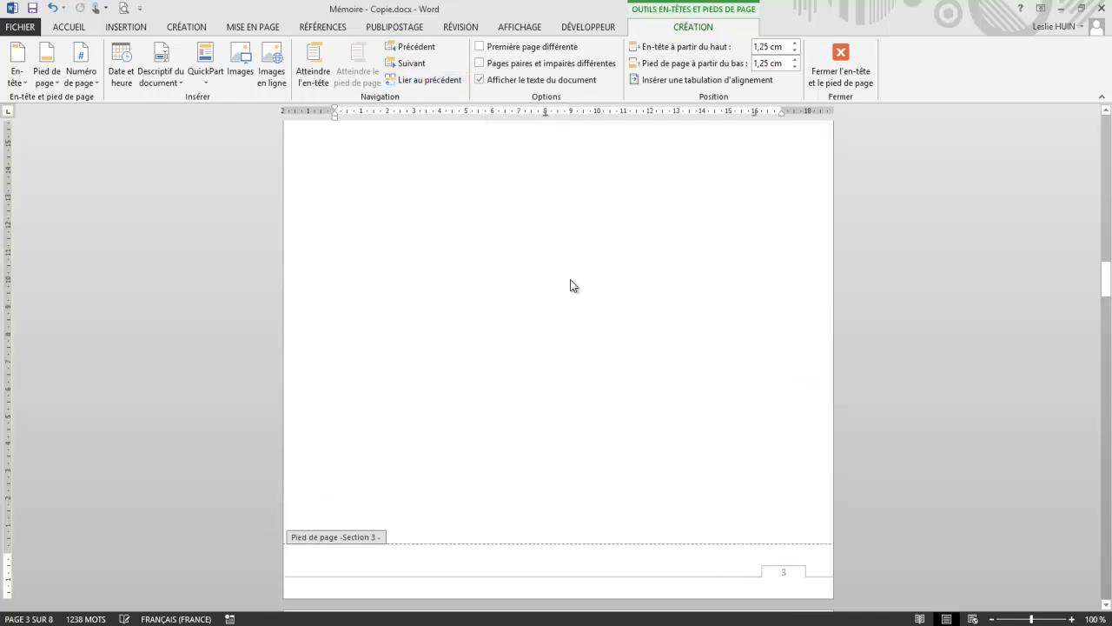
# Step: Delete the page number from the section 2 footer on the Sommaire page
pyautogui.scroll(5, 674, 373)
pyautogui.scroll(5, 677, 371)
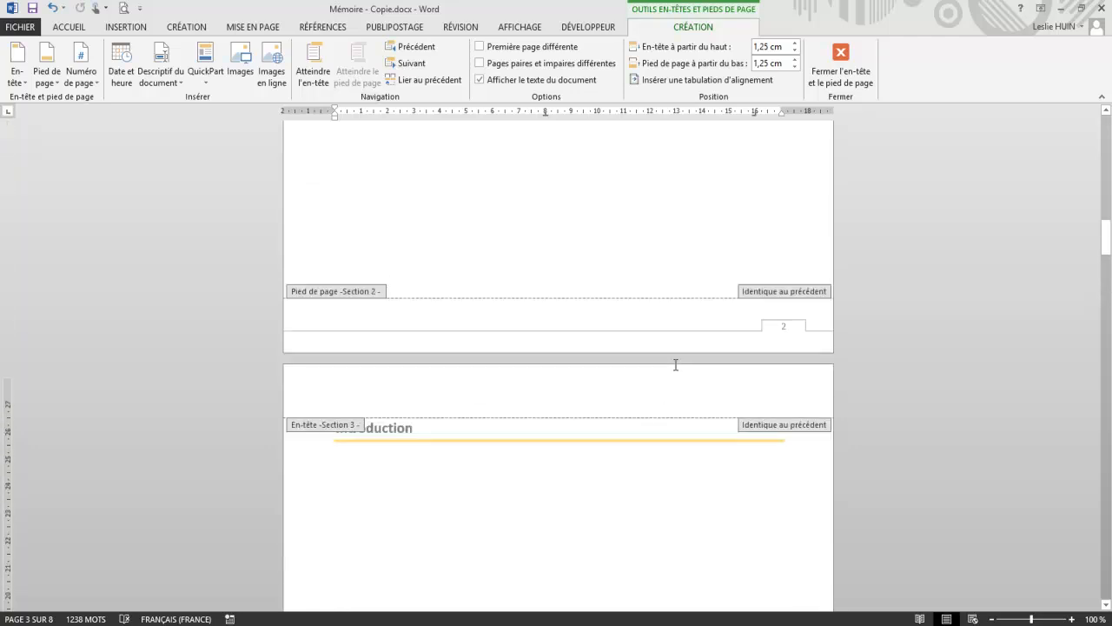
pyautogui.doubleClick(775, 339)
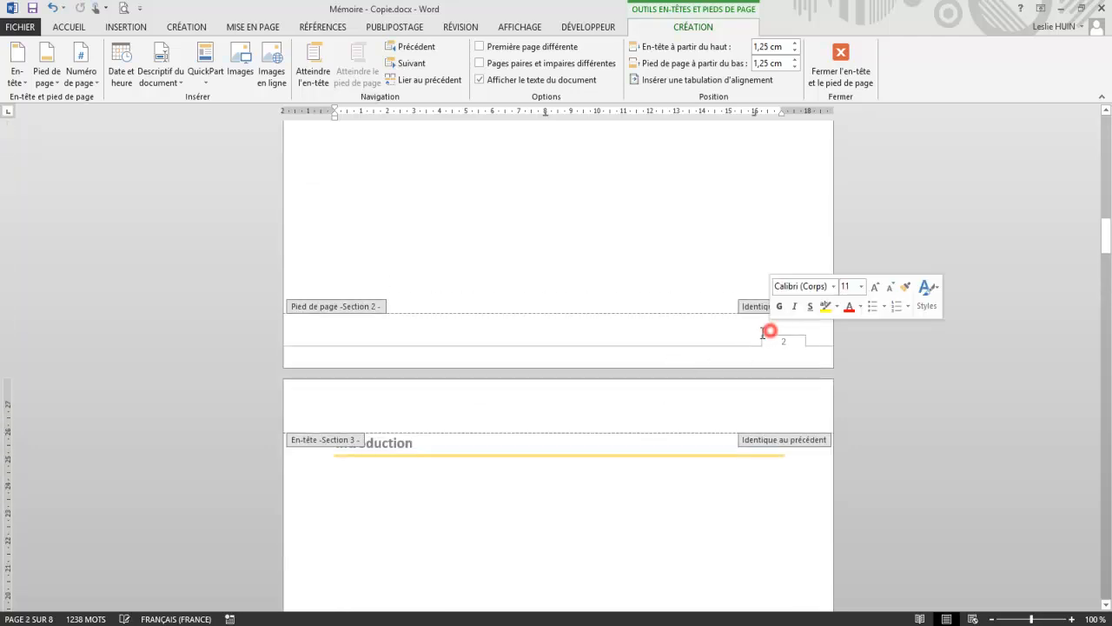
pyautogui.click(755, 340)
pyautogui.press('Delete')
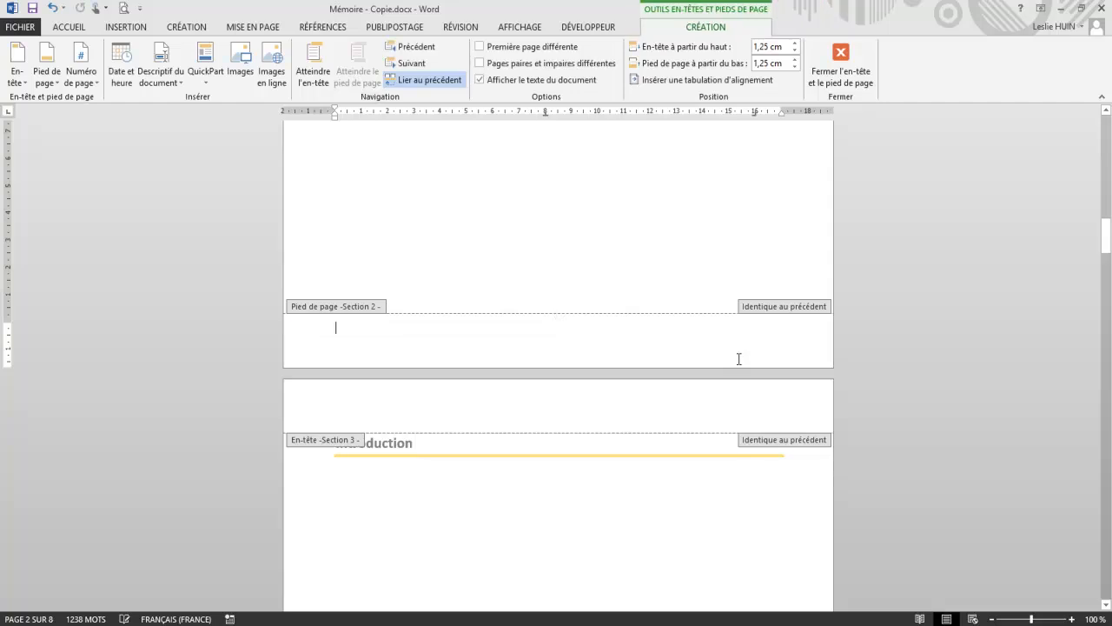
pyautogui.scroll(3, 738, 359)
pyautogui.scroll(-5, 738, 359)
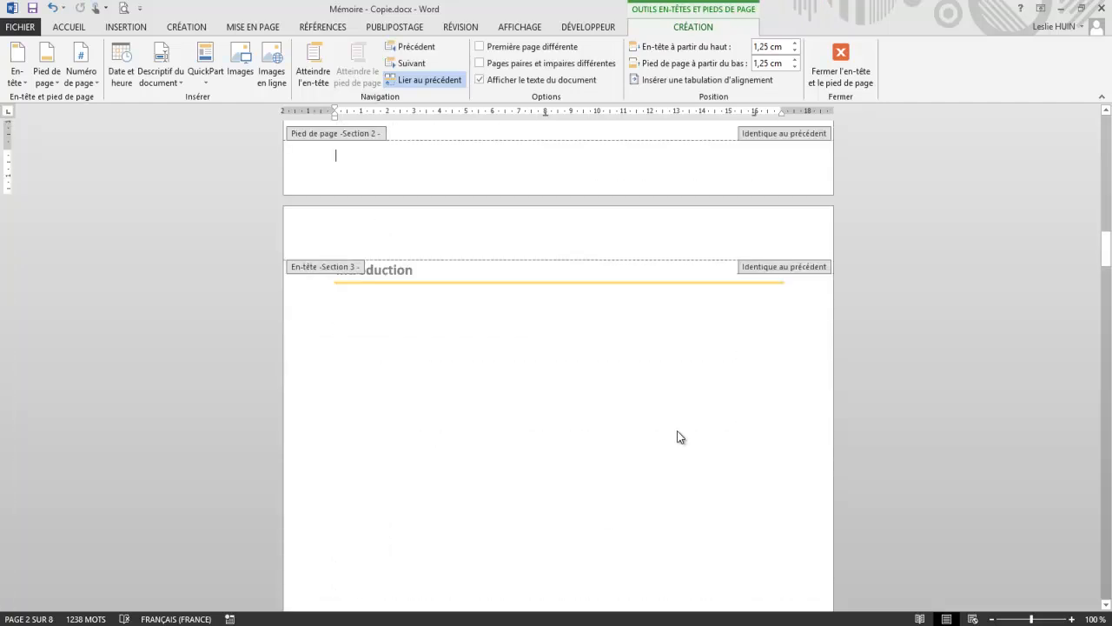
# Step: Set the page numbering of section 3 to start at 1, keeping the 1, 2, 3 number format
pyautogui.scroll(-5, 681, 437)
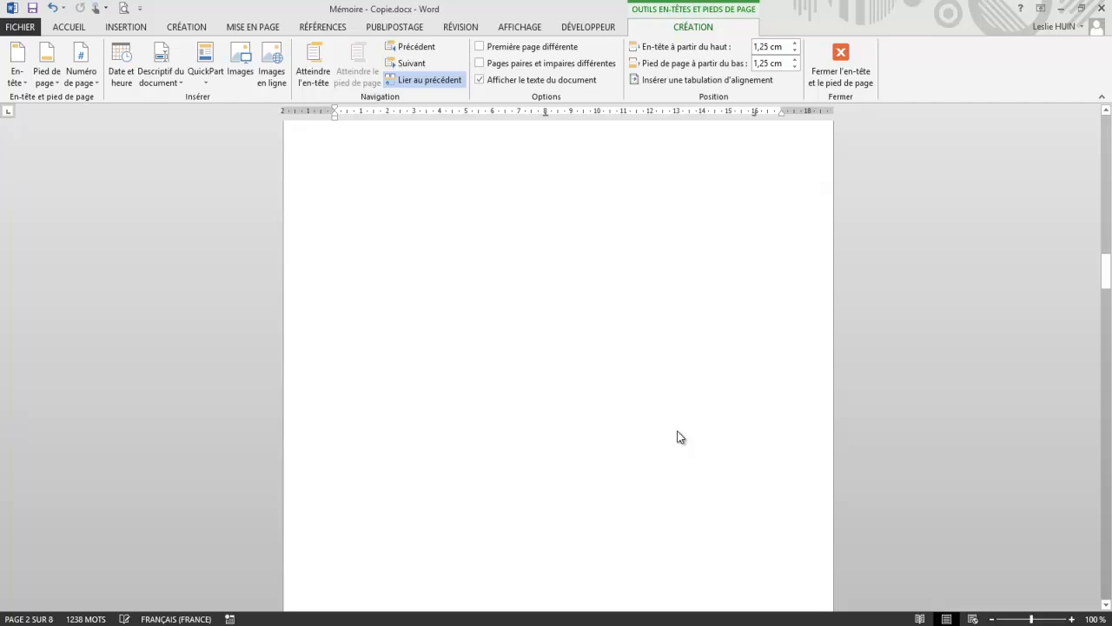
pyautogui.click(782, 537)
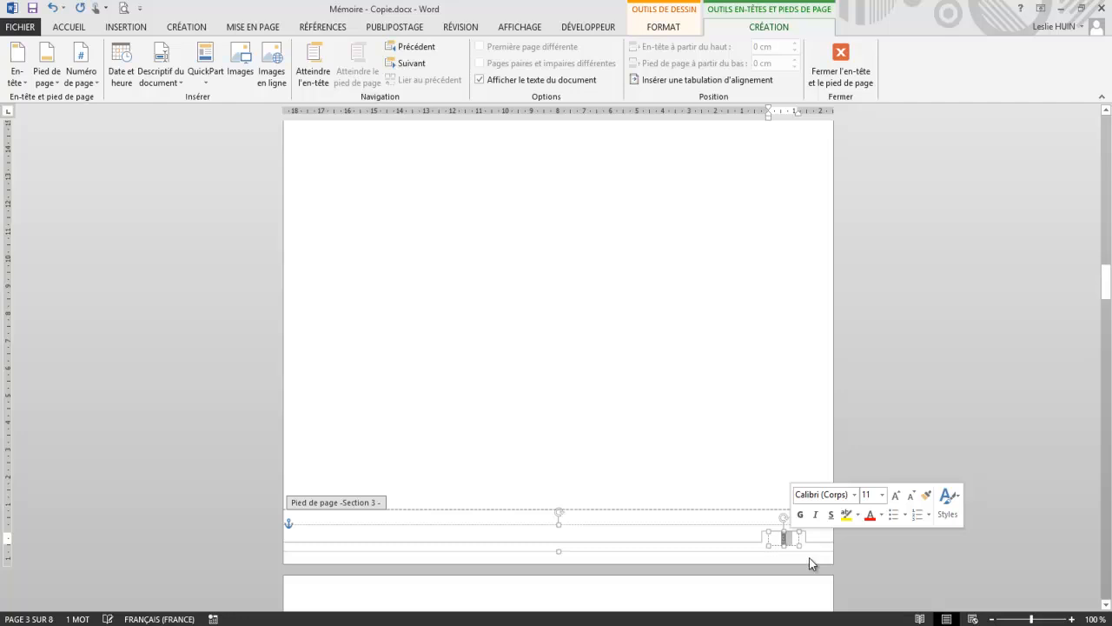
pyautogui.click(76, 80)
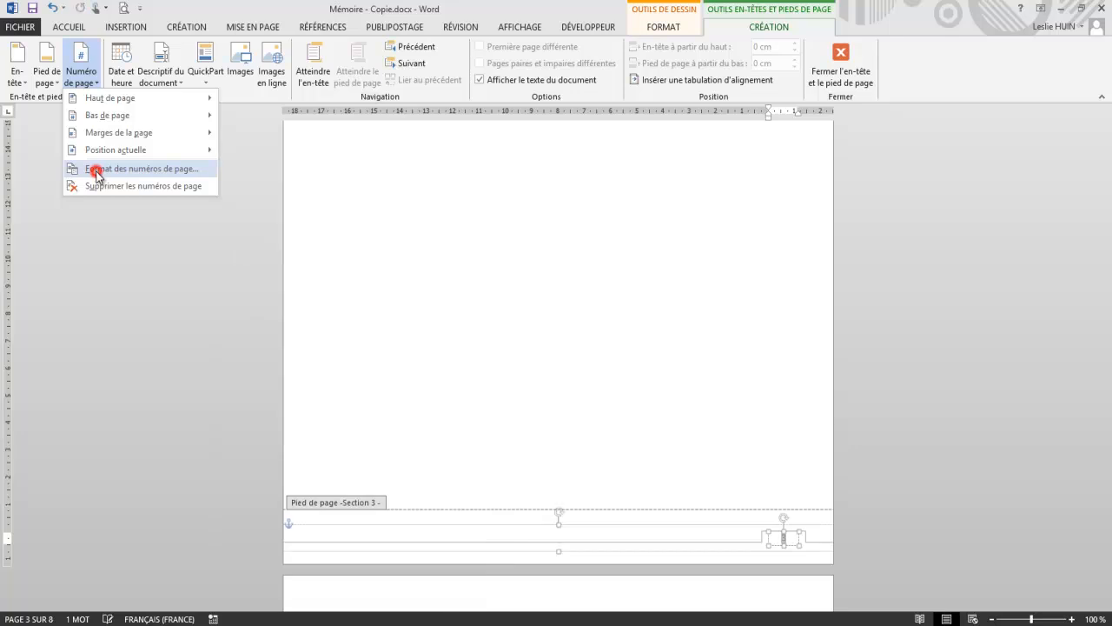
pyautogui.click(93, 168)
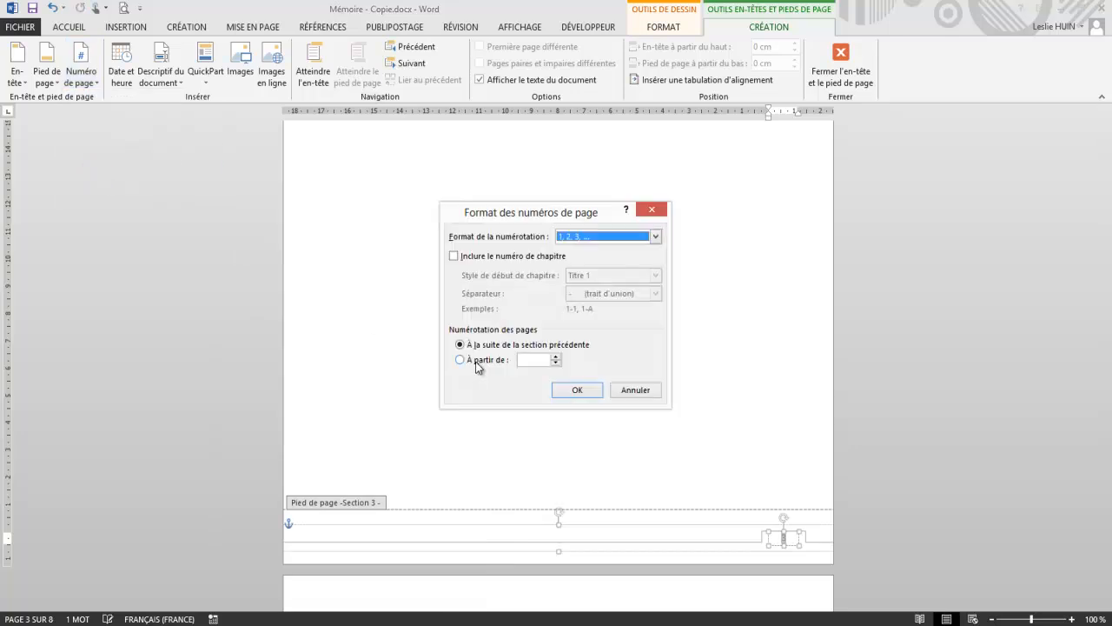
pyautogui.click(461, 358)
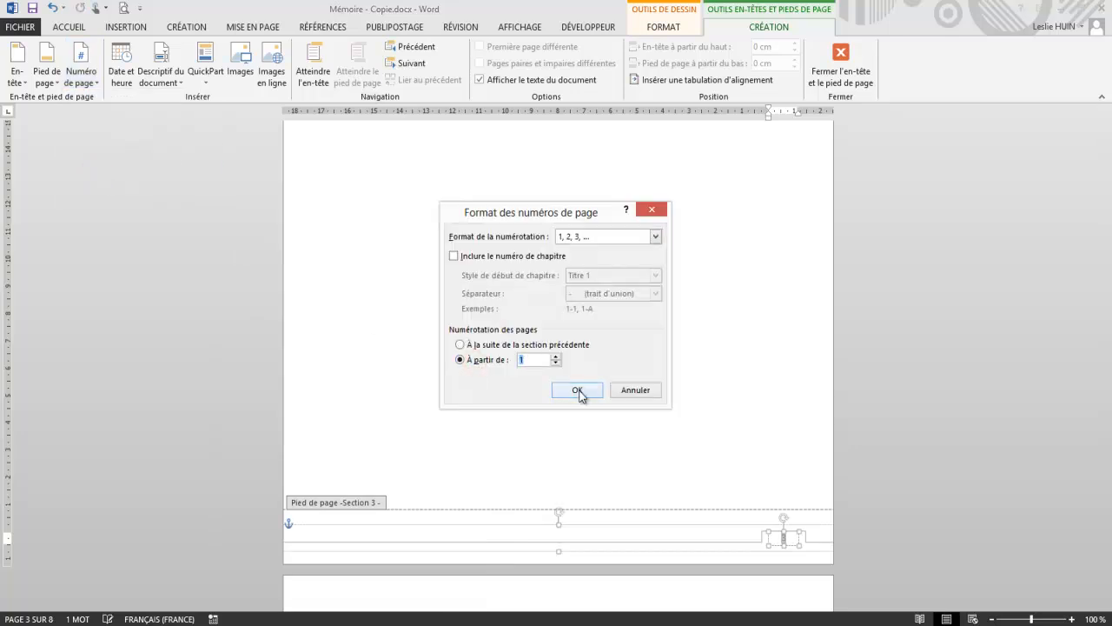
pyautogui.click(580, 392)
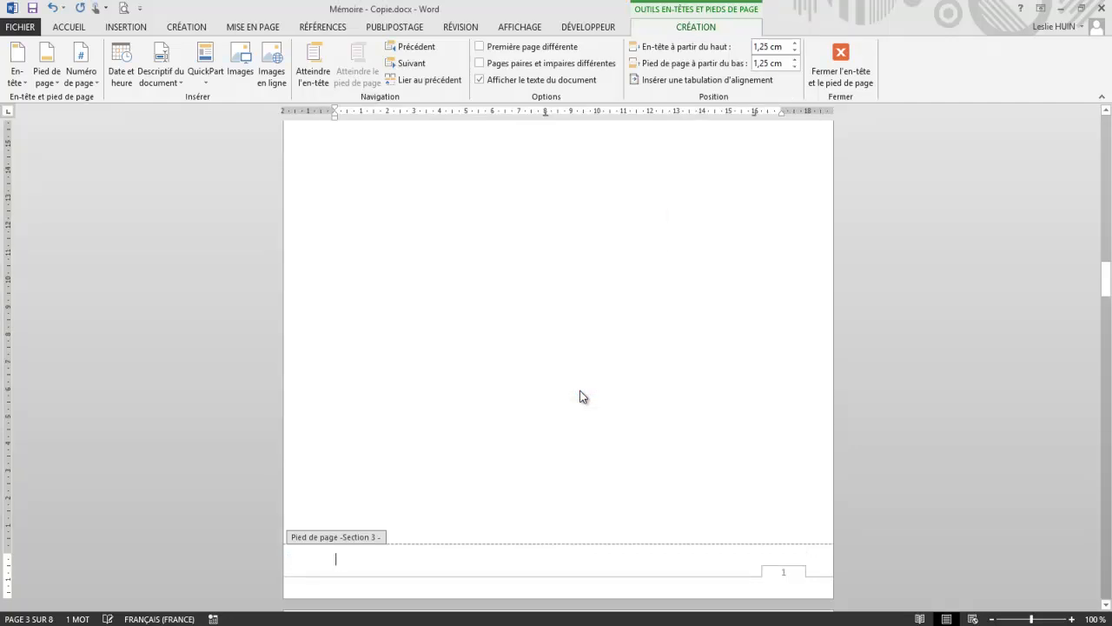
# Step: Check the page numbers in the footers before and after the start of section 3, ending at the Sommaire page
pyautogui.scroll(5, 913, 377)
pyautogui.scroll(5, 913, 377)
pyautogui.scroll(-10, 912, 377)
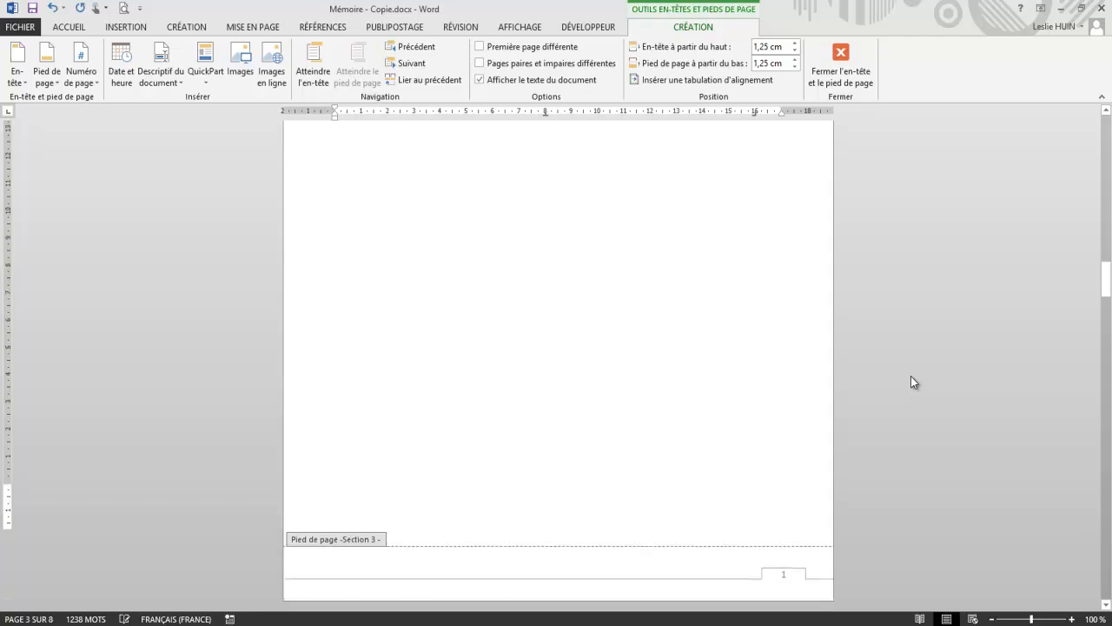
pyautogui.scroll(-10, 912, 375)
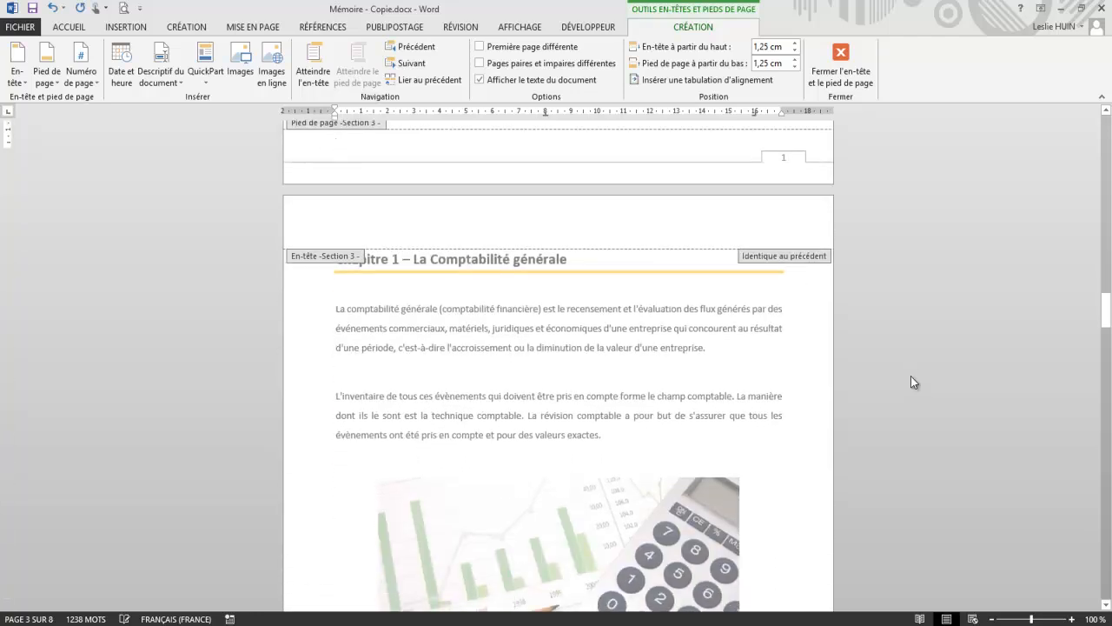
pyautogui.scroll(-5, 911, 376)
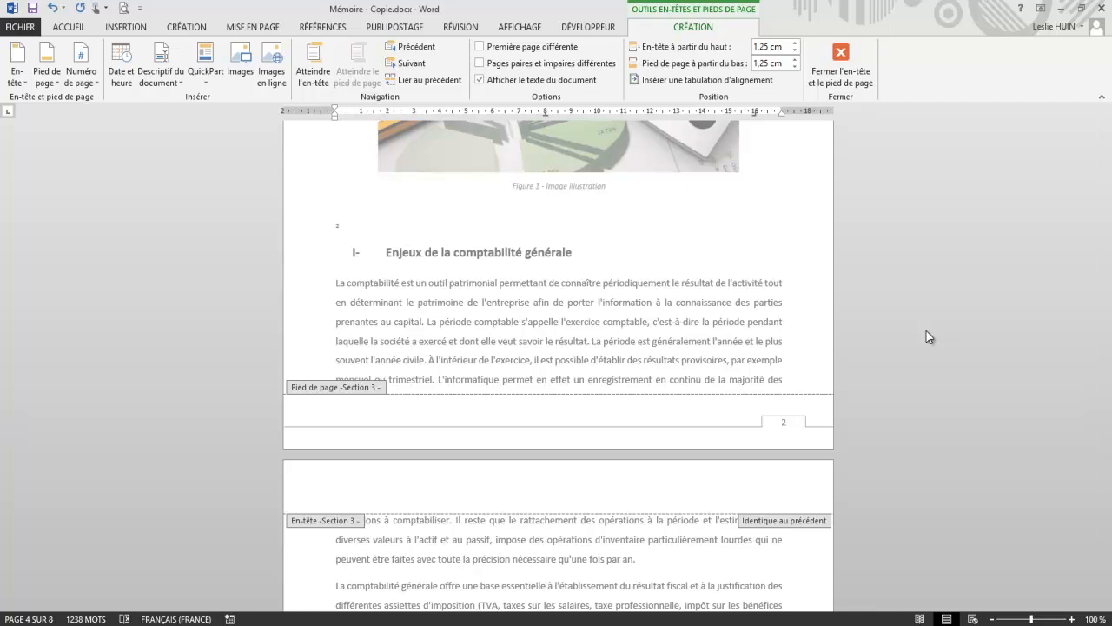
pyautogui.scroll(15, 927, 336)
pyautogui.scroll(15, 926, 337)
pyautogui.scroll(20, 927, 330)
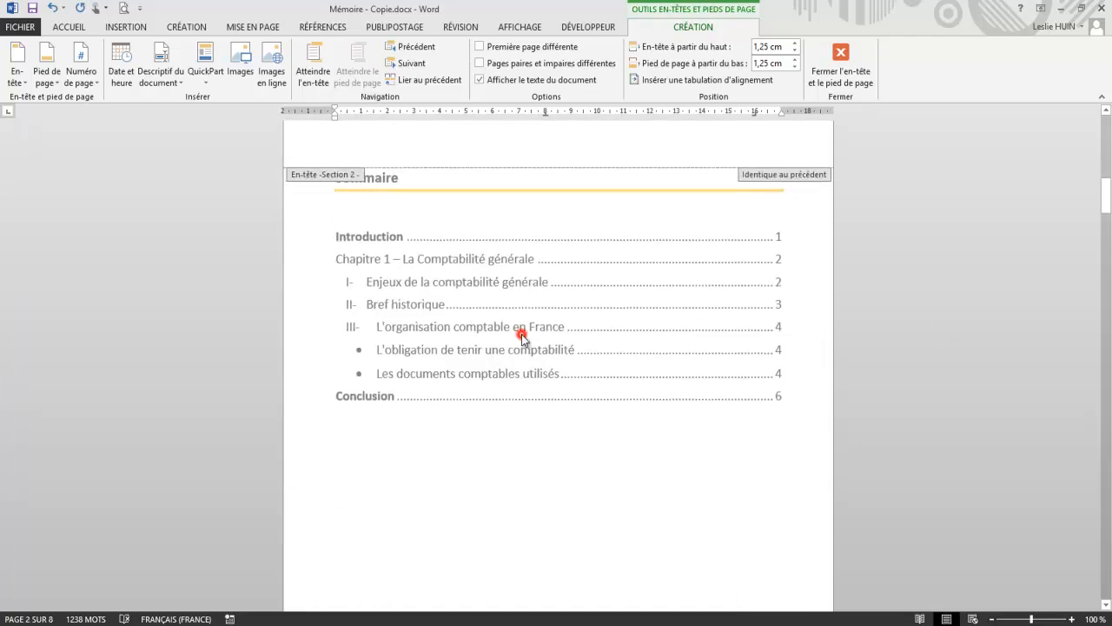
# Step: Leave the footer and update only the page numbers of the table of contents
pyautogui.tripleClick(521, 333)
pyautogui.rightClick(522, 334)
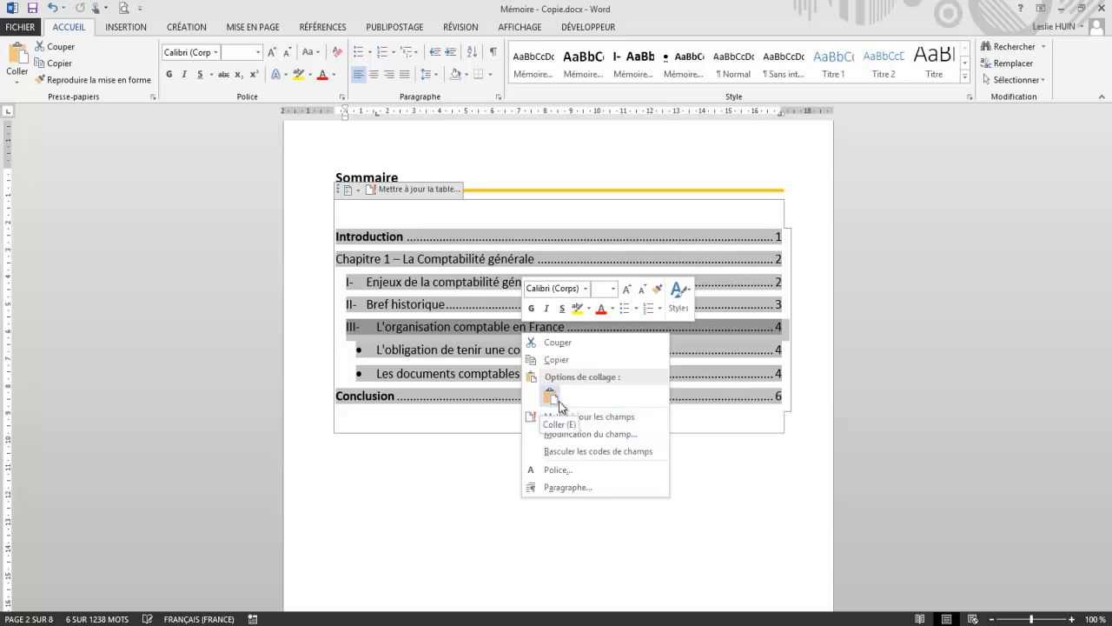
pyautogui.click(598, 424)
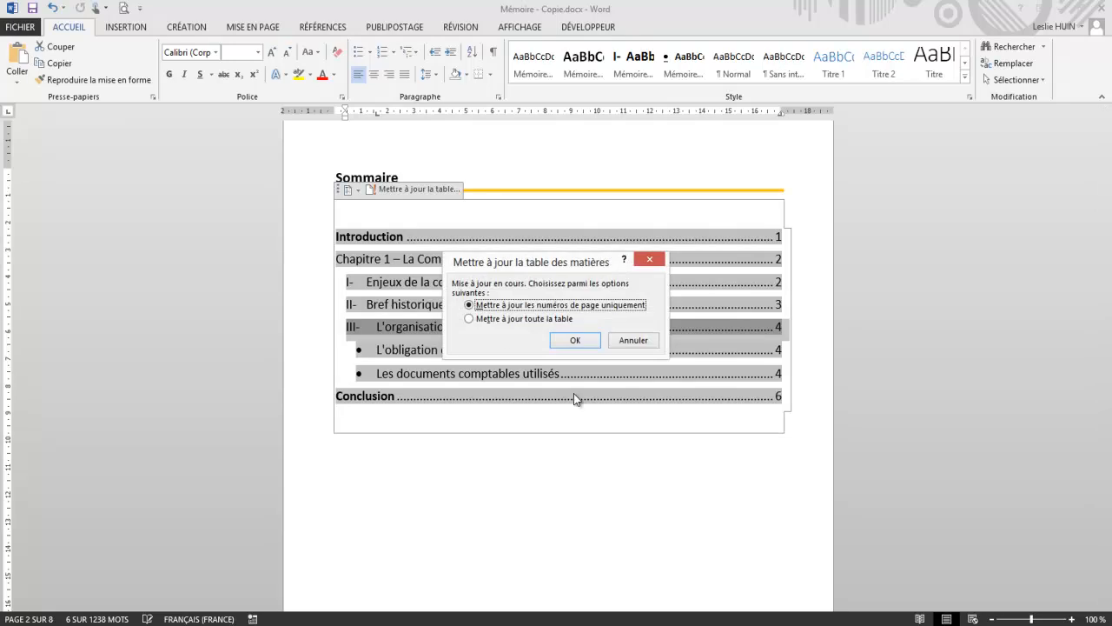
pyautogui.click(576, 346)
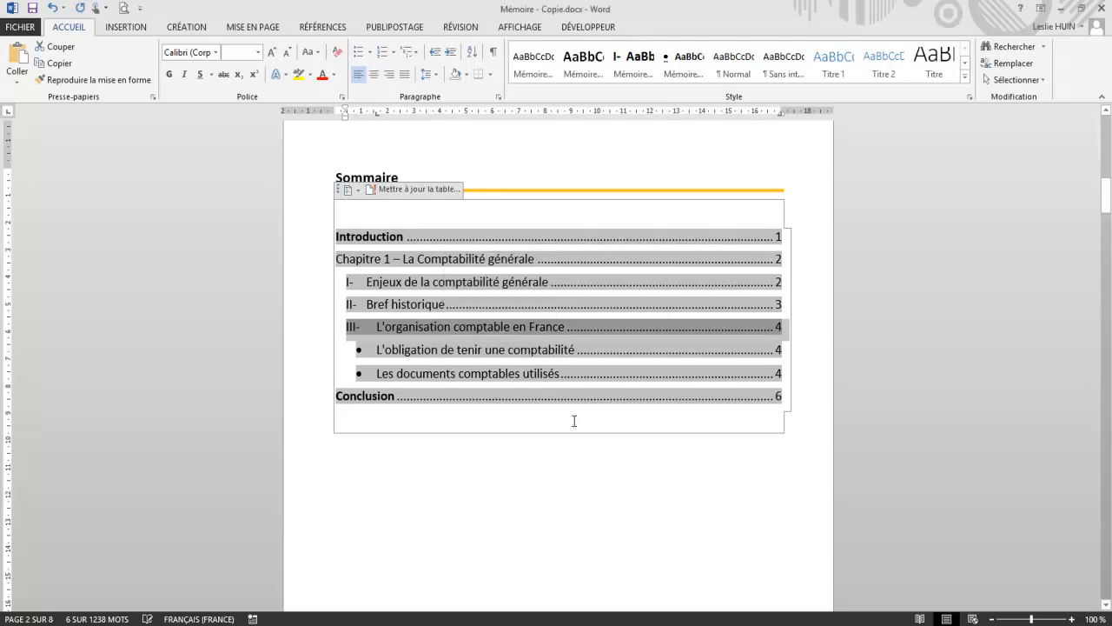
pyautogui.click(564, 474)
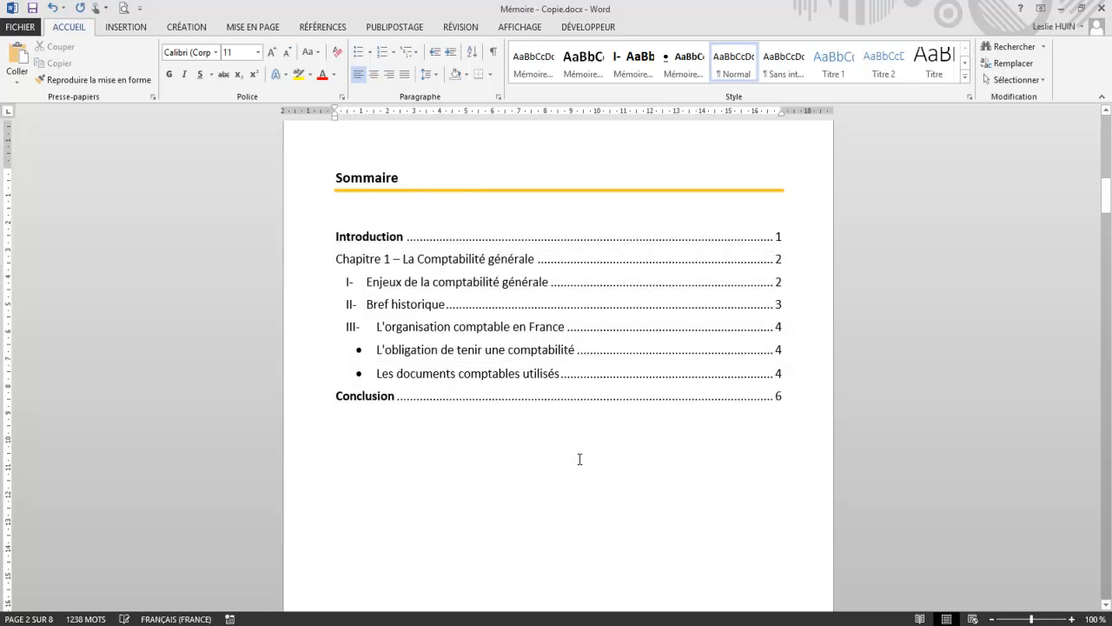
# Step: Place the insertion point on the empty line below the calculator picture in Chapitre 1
pyautogui.scroll(-10, 579, 454)
pyautogui.scroll(-3, 580, 454)
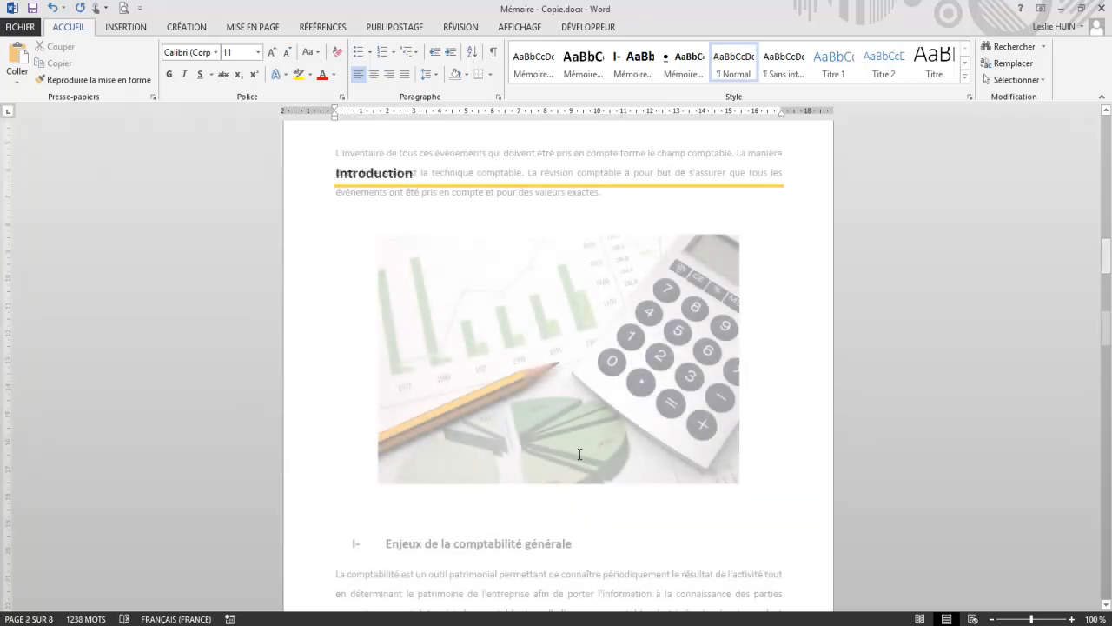
pyautogui.click(505, 526)
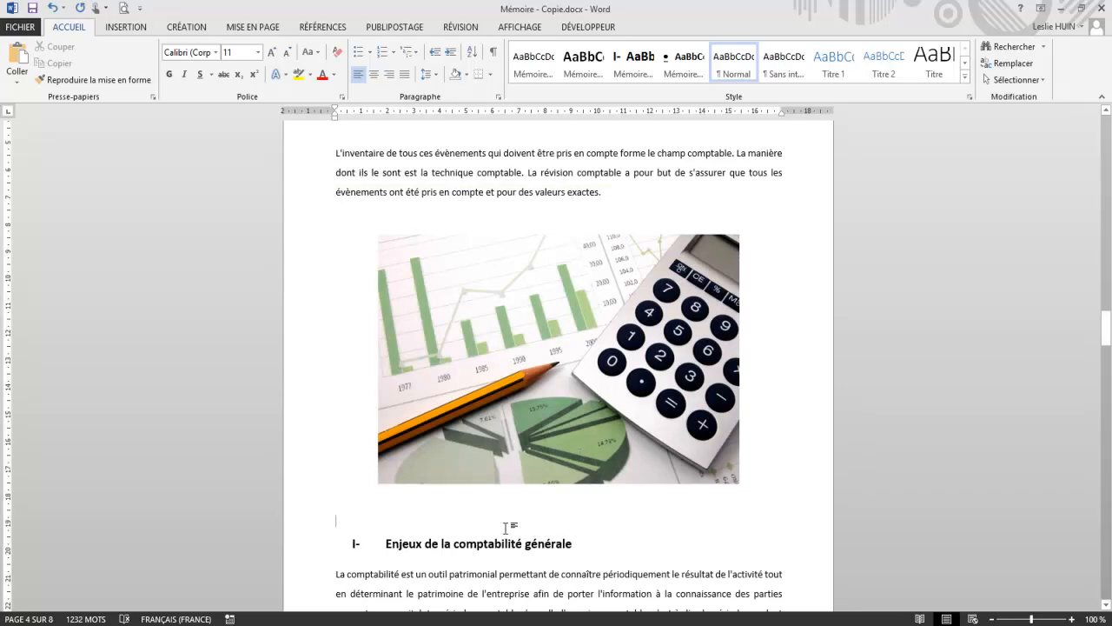